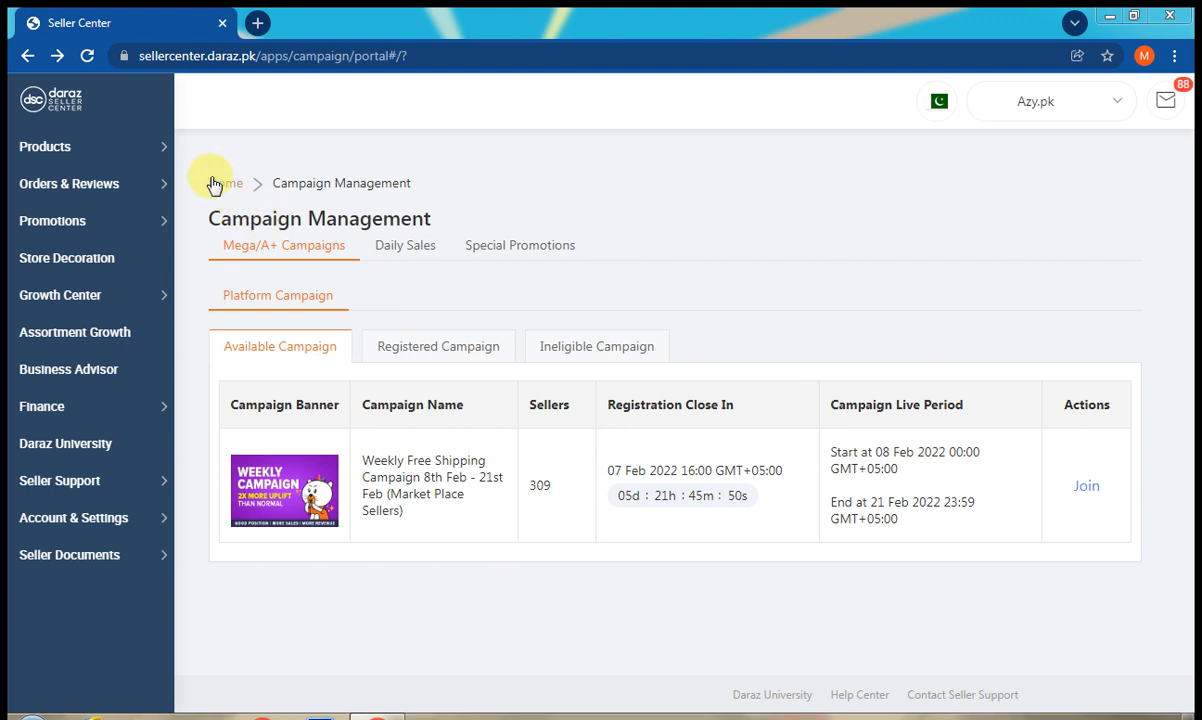
Start adding a new product and enter "American Almond (badam gari)-1kg" as the product name
mouse_move(163, 153)
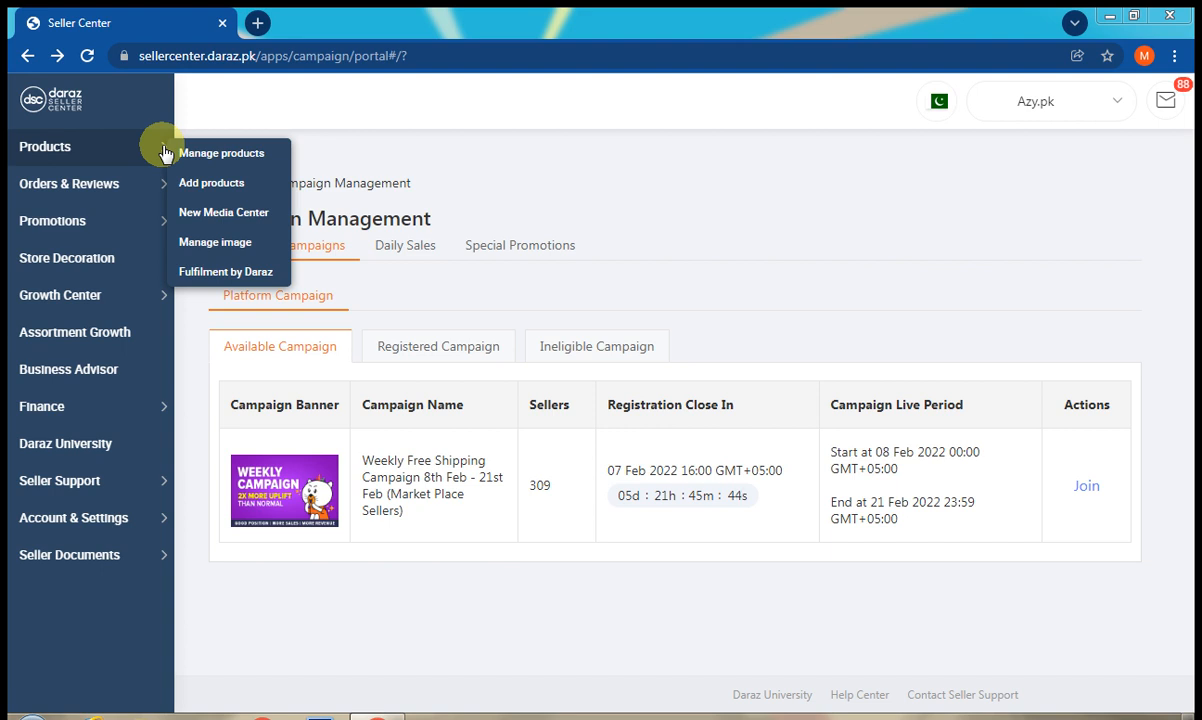
left_click(228, 188)
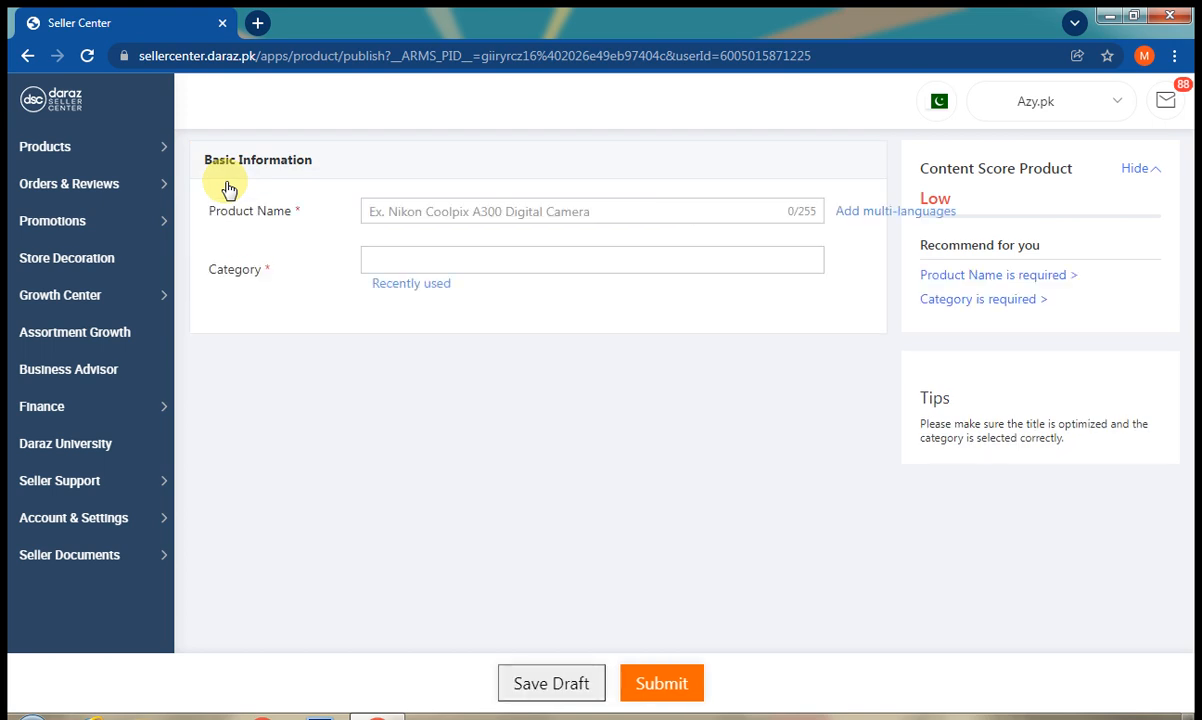
left_click(413, 211)
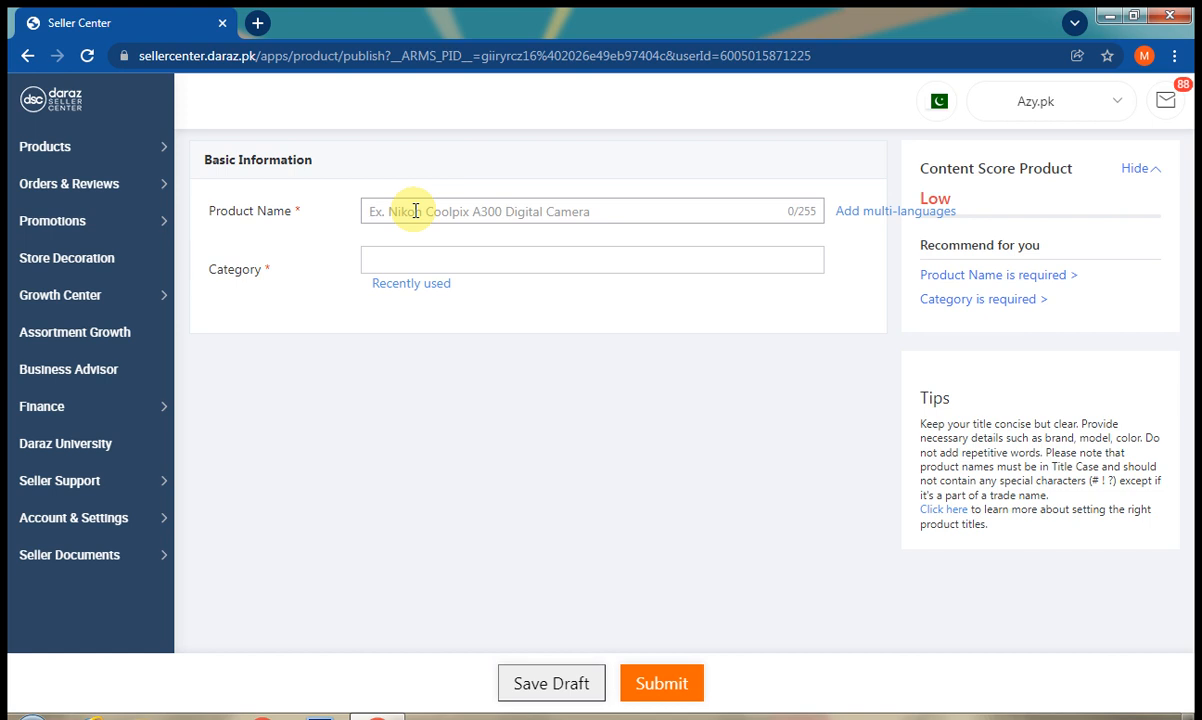
type("a")
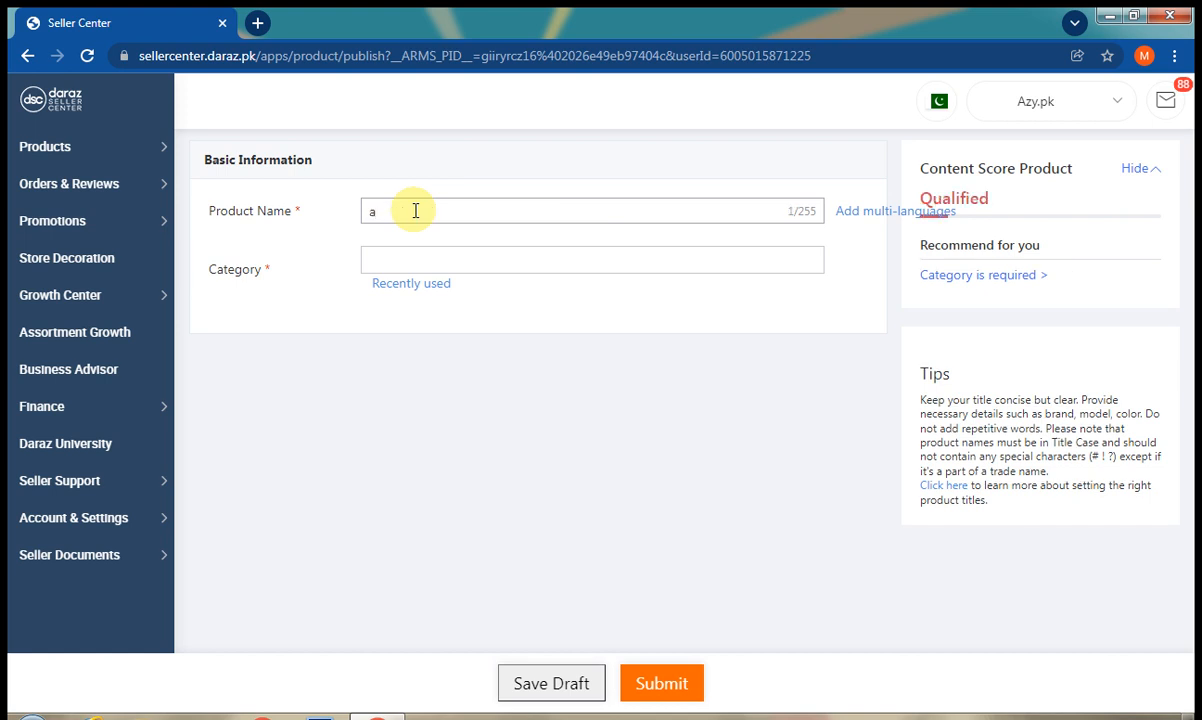
key("BackSpace")
type("A")
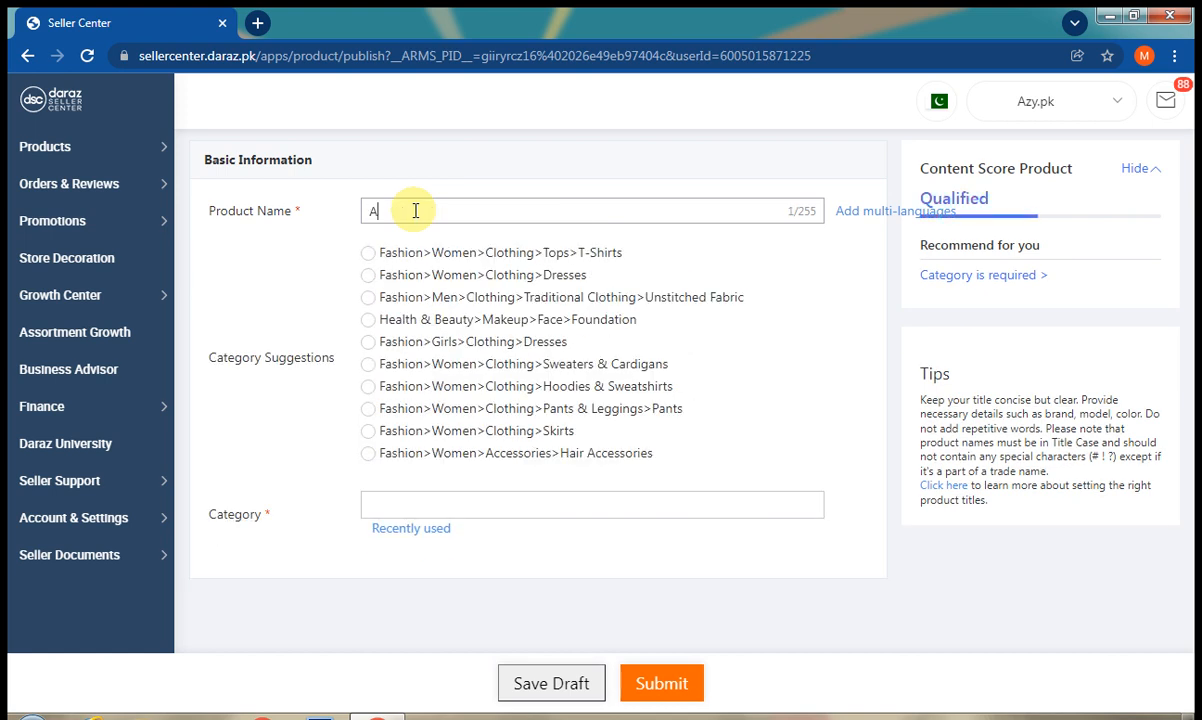
type("M")
key("BackSpace")
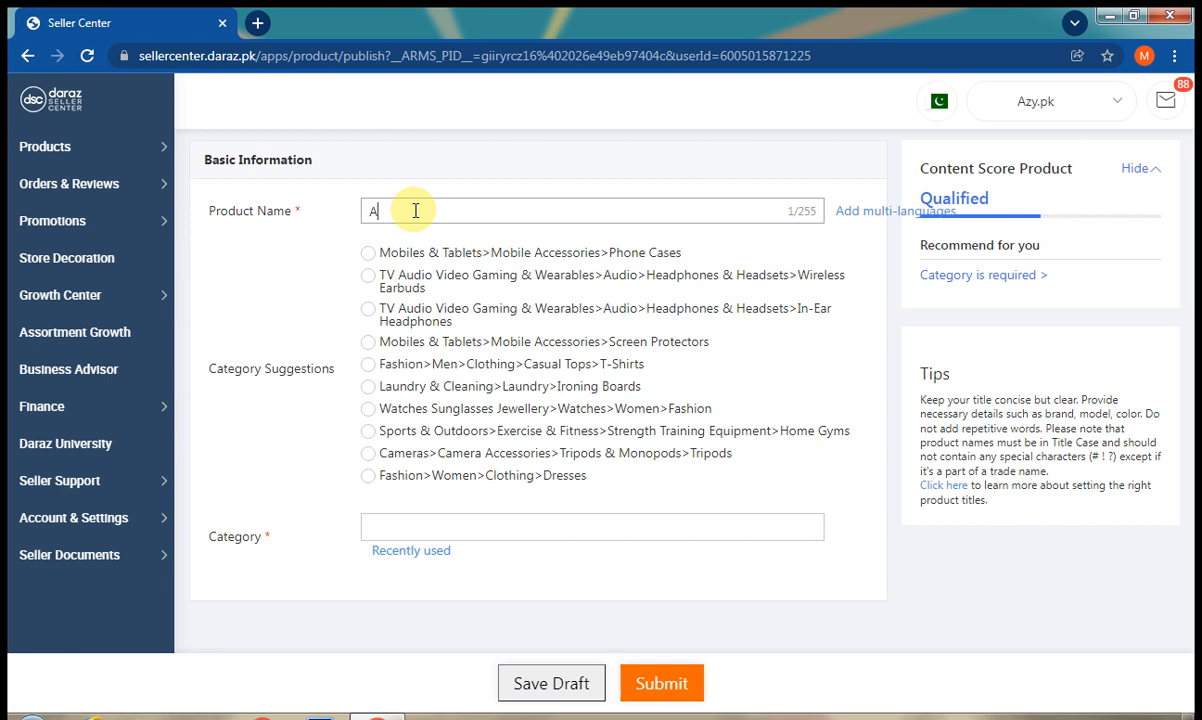
type("merican Almo")
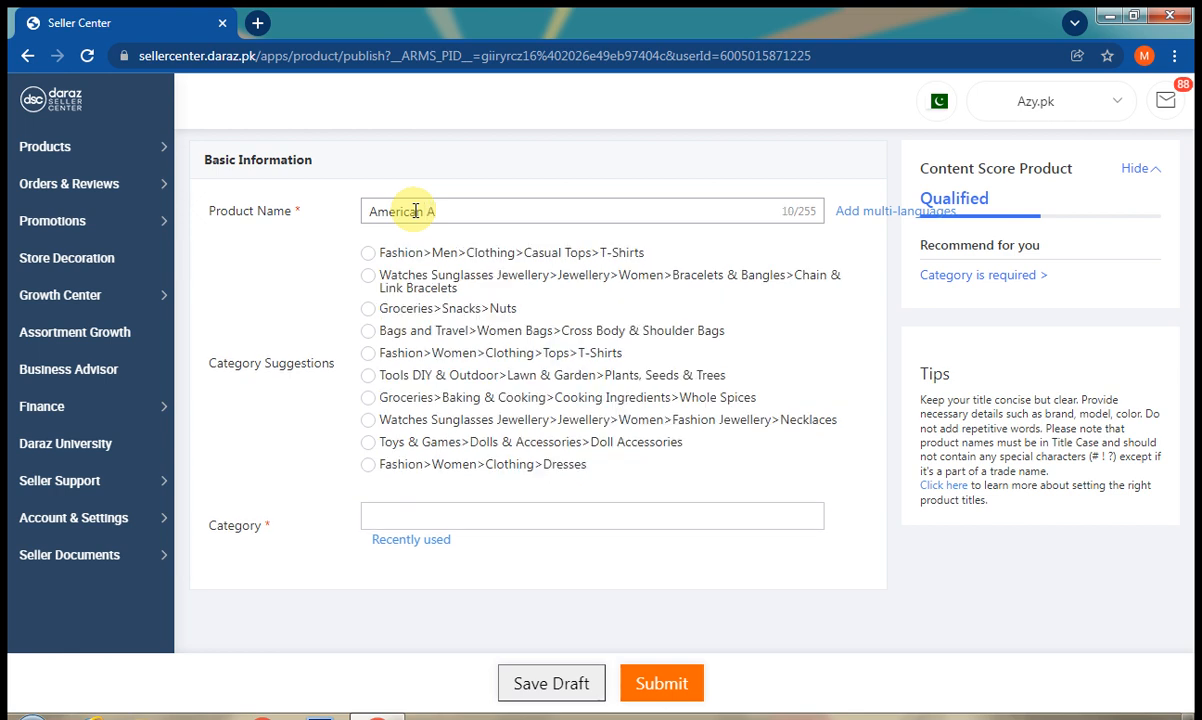
type("nd")
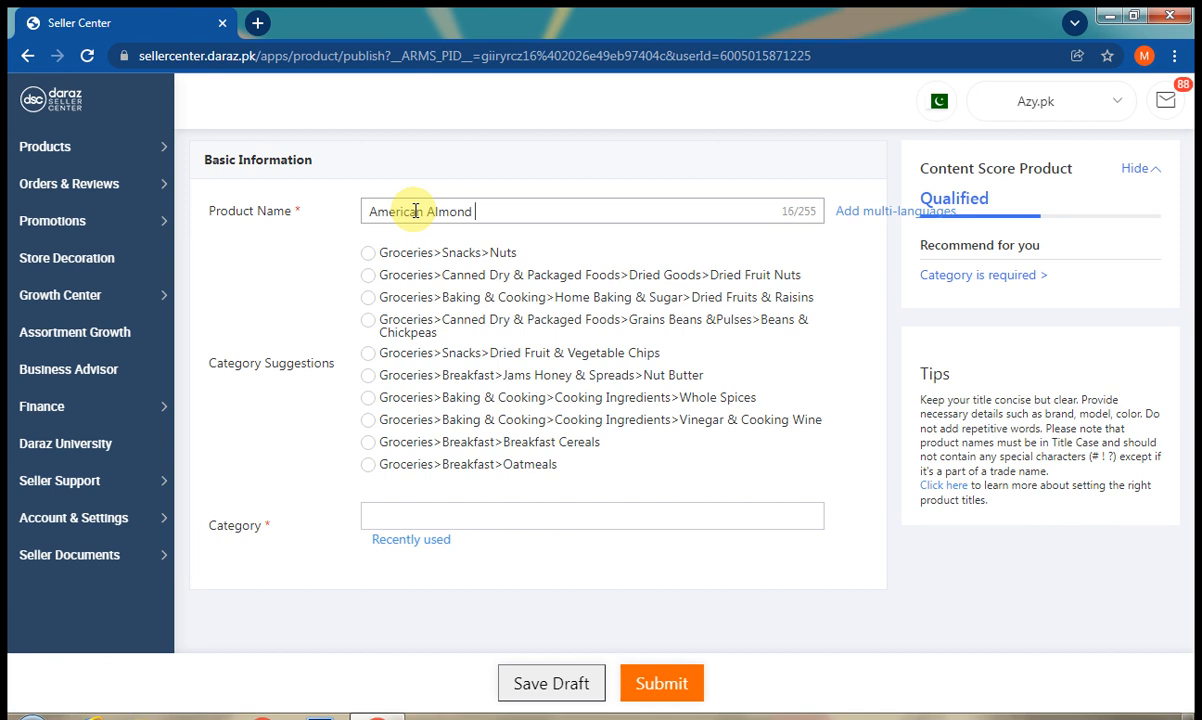
type(" (bada")
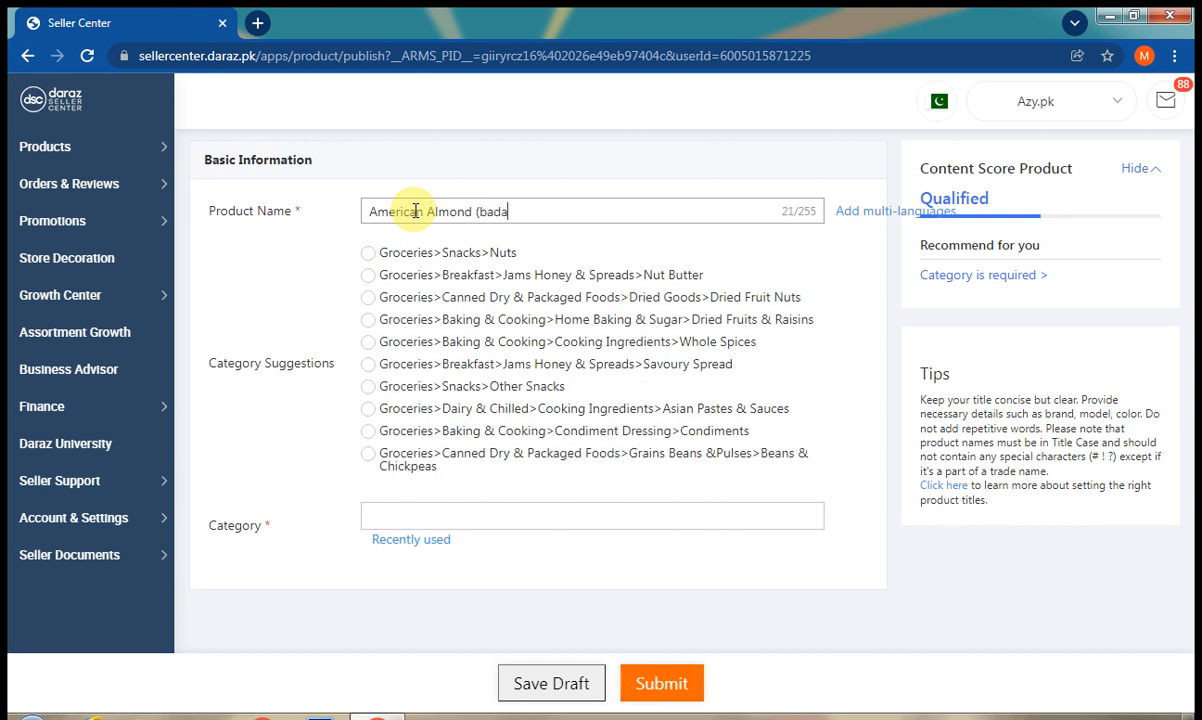
type("m gari")
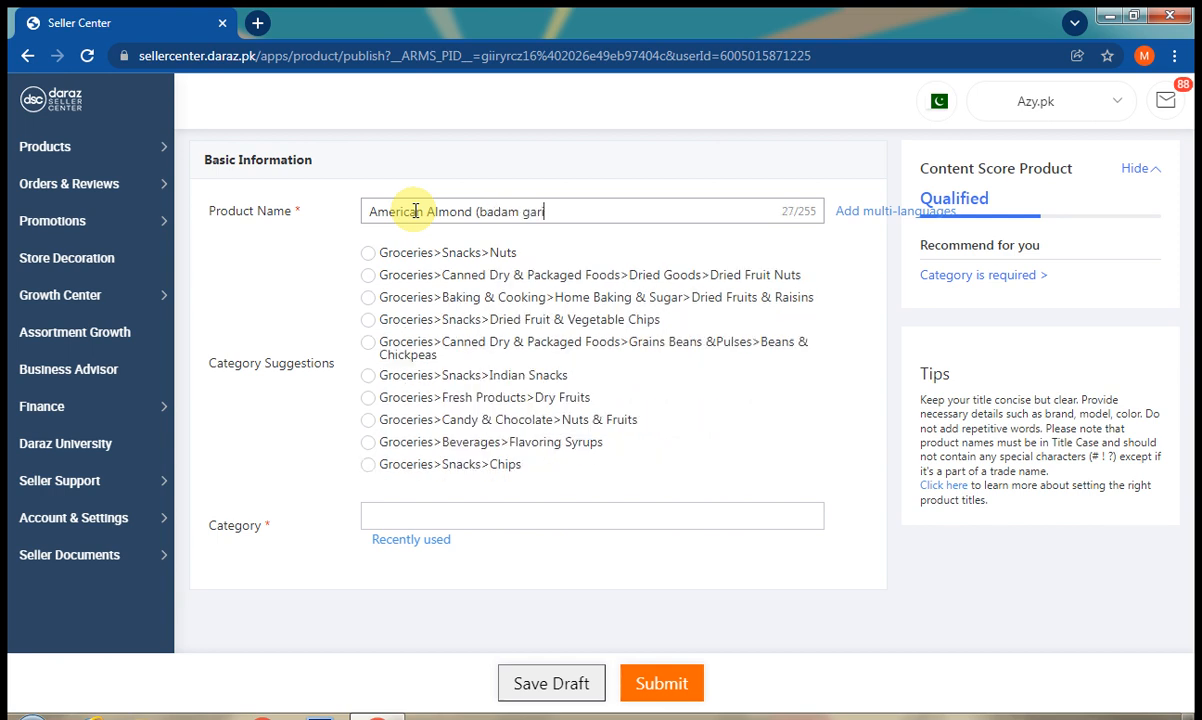
type(")")
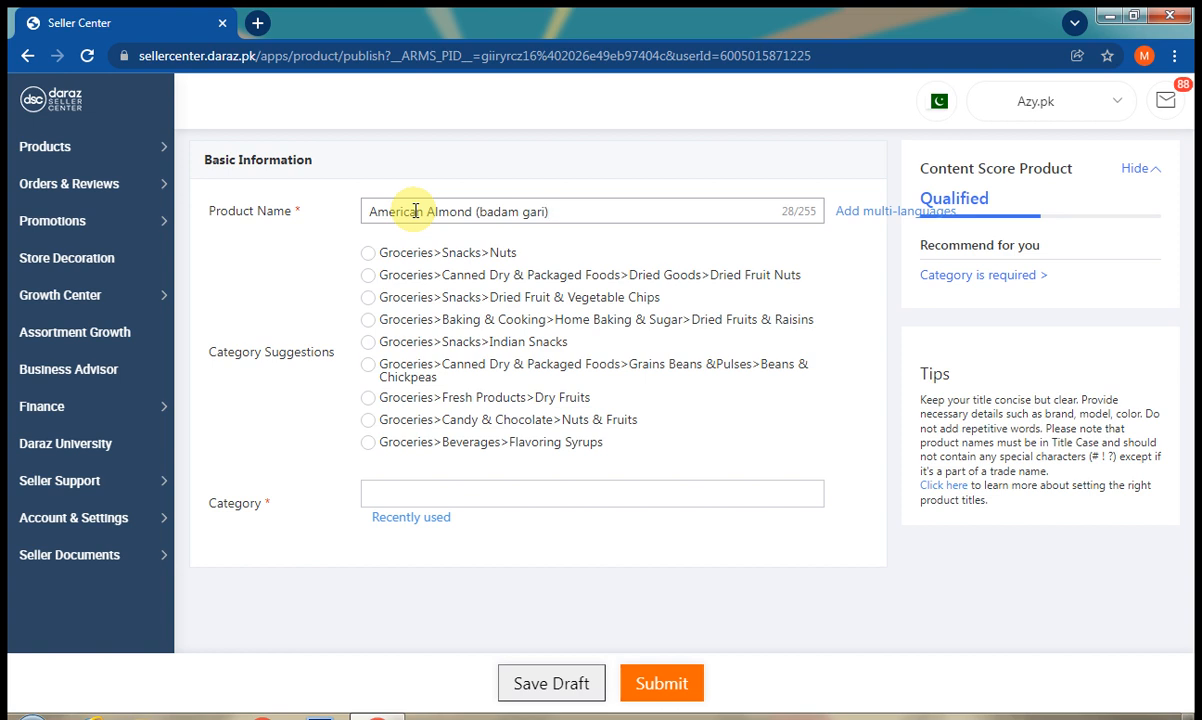
type("-")
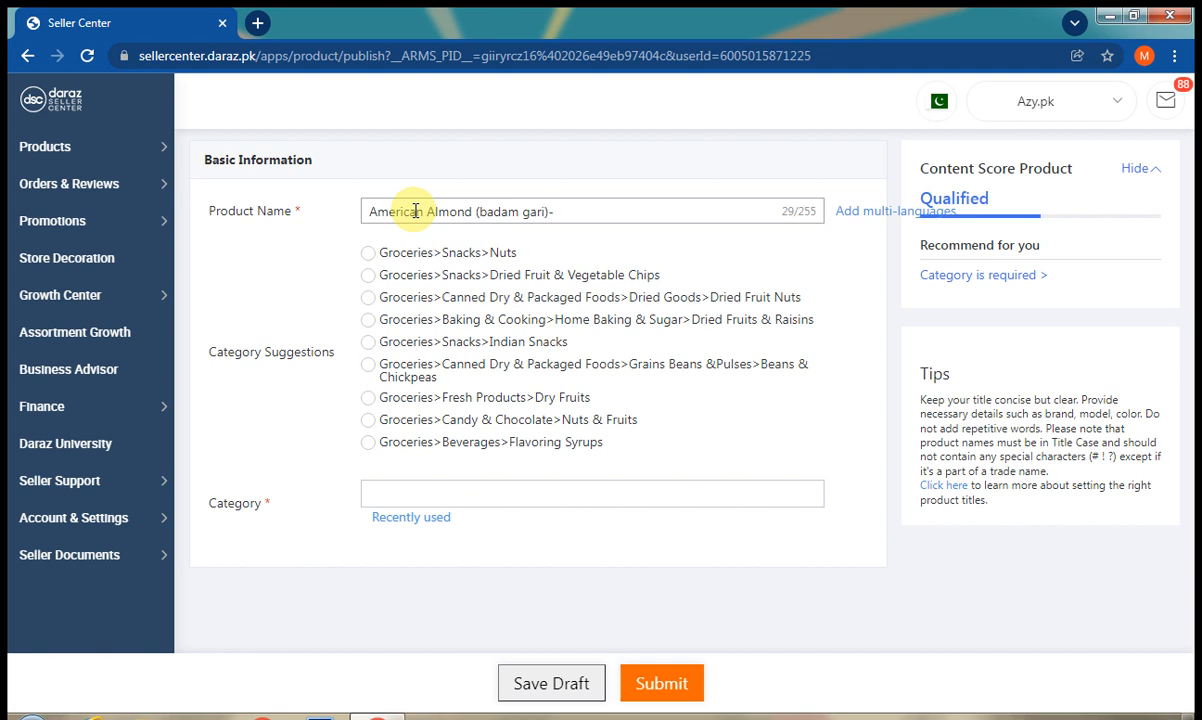
type("1")
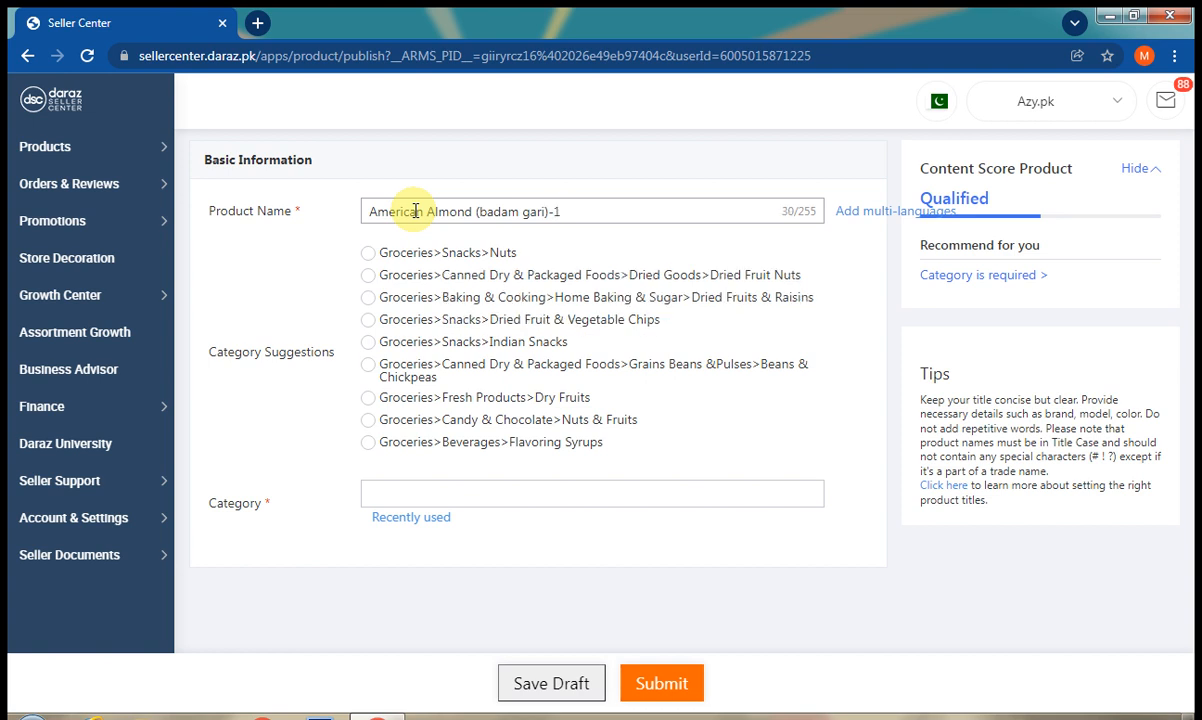
type("kg")
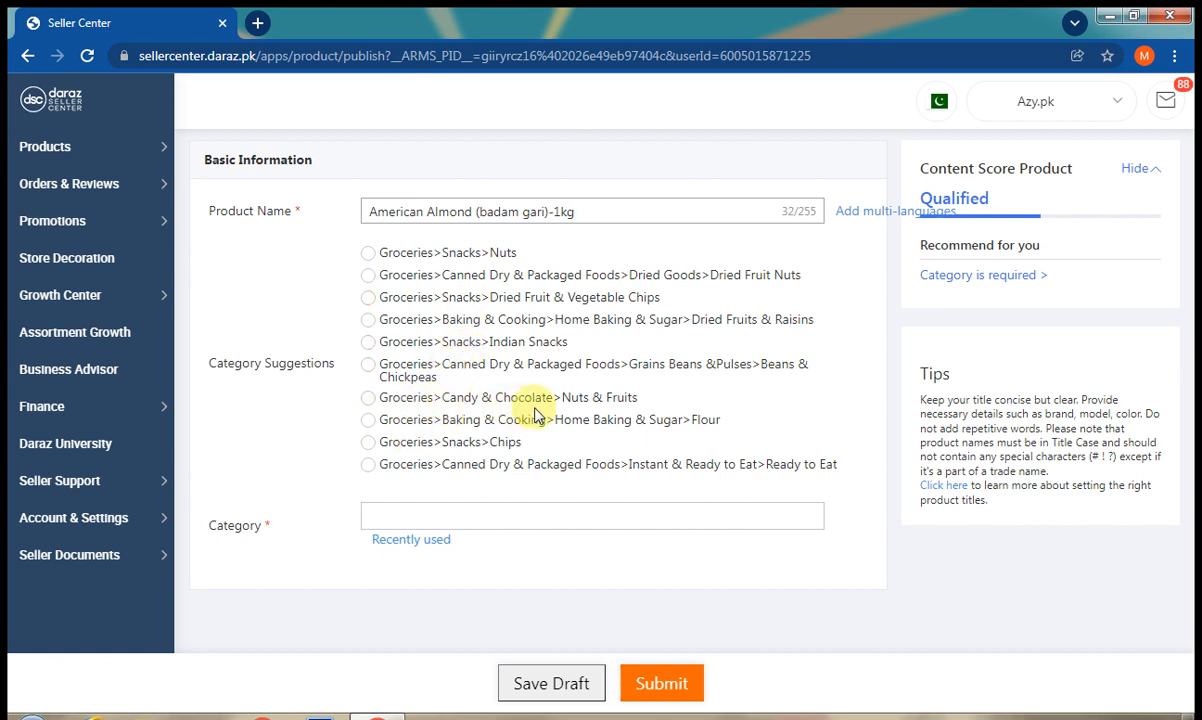
Choose the suggested category Groceries > Candy & Chocolate > Nuts & Fruits and set the brand to No Brand
left_click(367, 399)
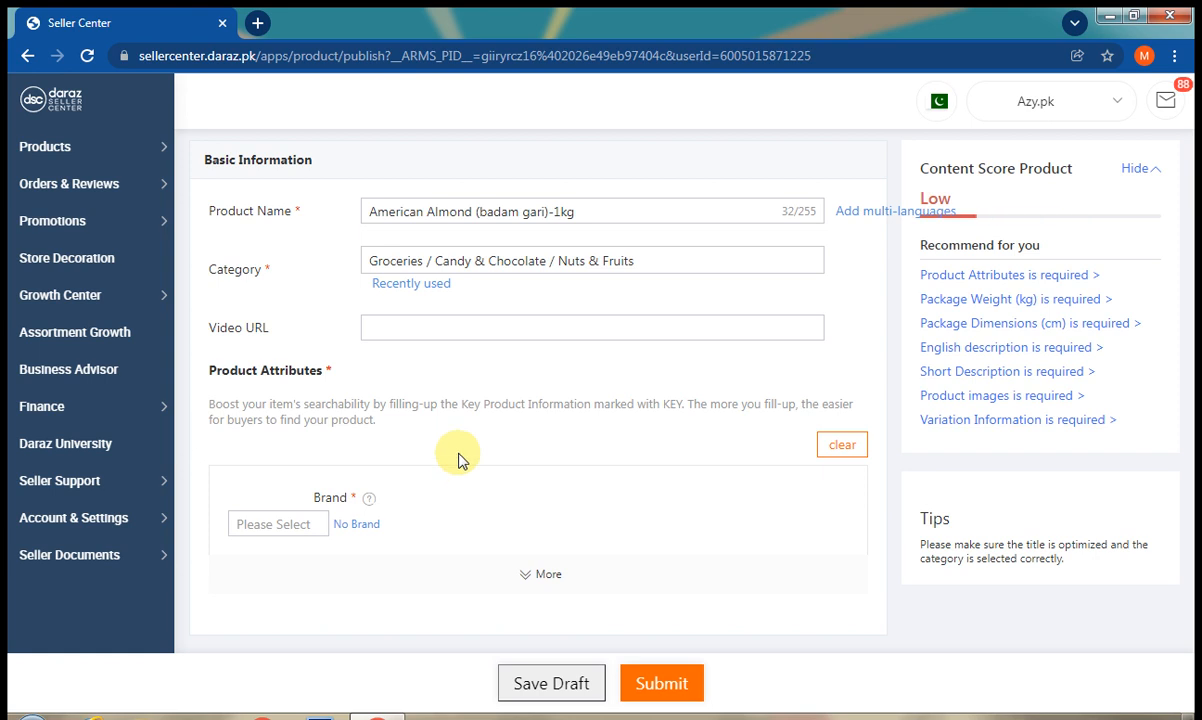
scroll(458, 459, "down", 2)
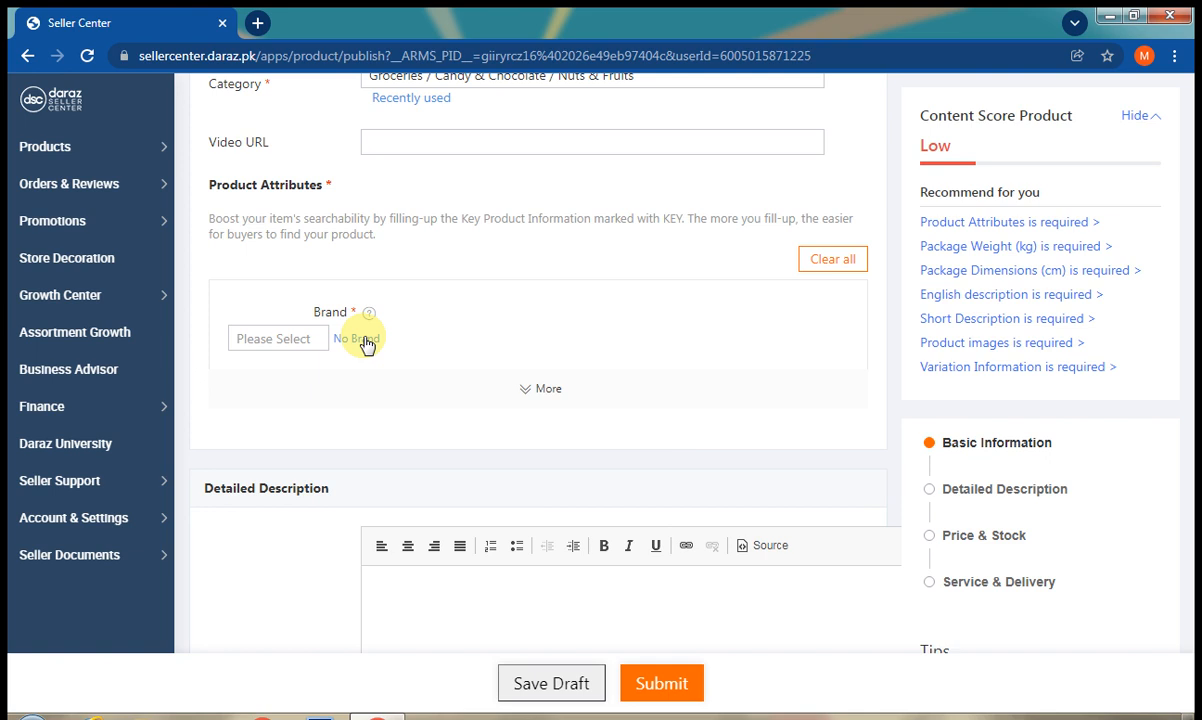
left_click(365, 340)
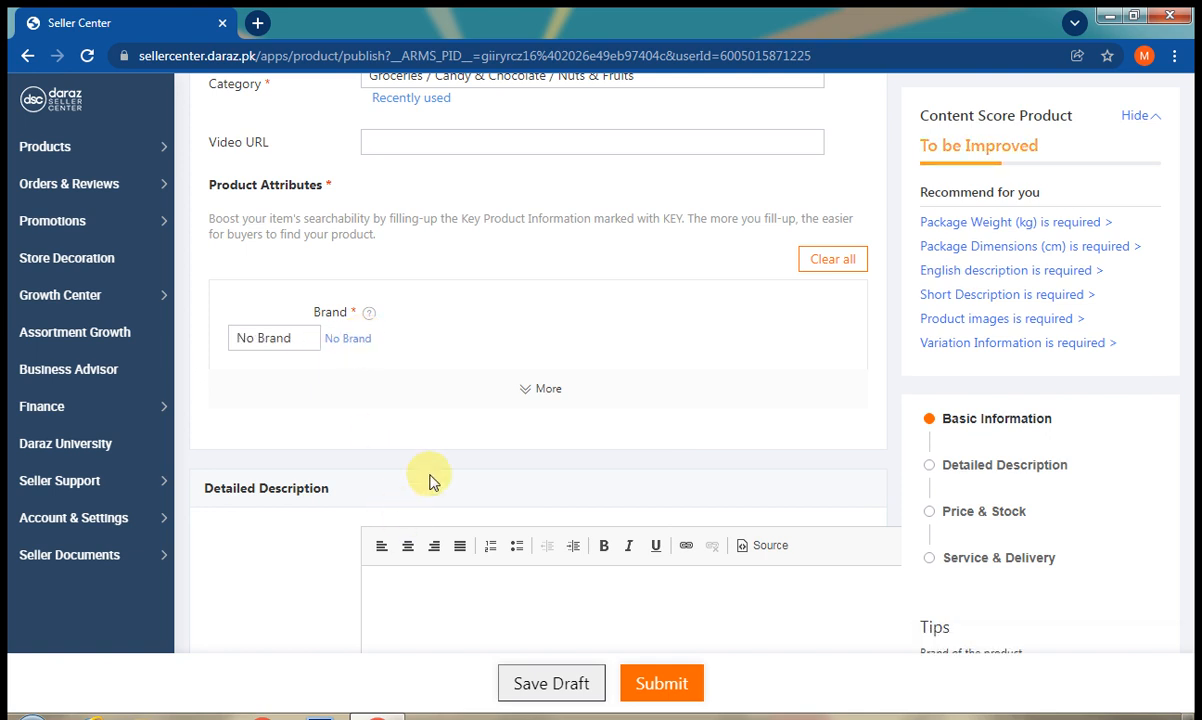
Enter "Ameracan Almond" and "import from Amerca" as the first two lines of the short description
scroll(465, 462, "down", 3)
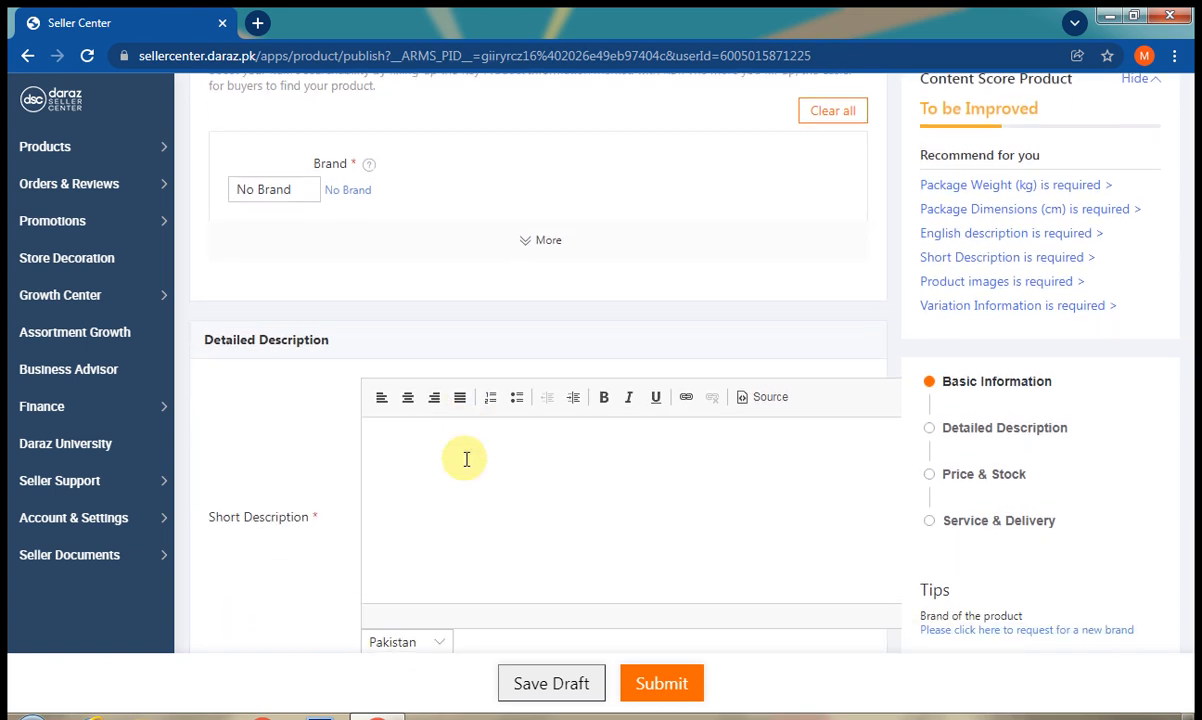
scroll(465, 459, "up", 1)
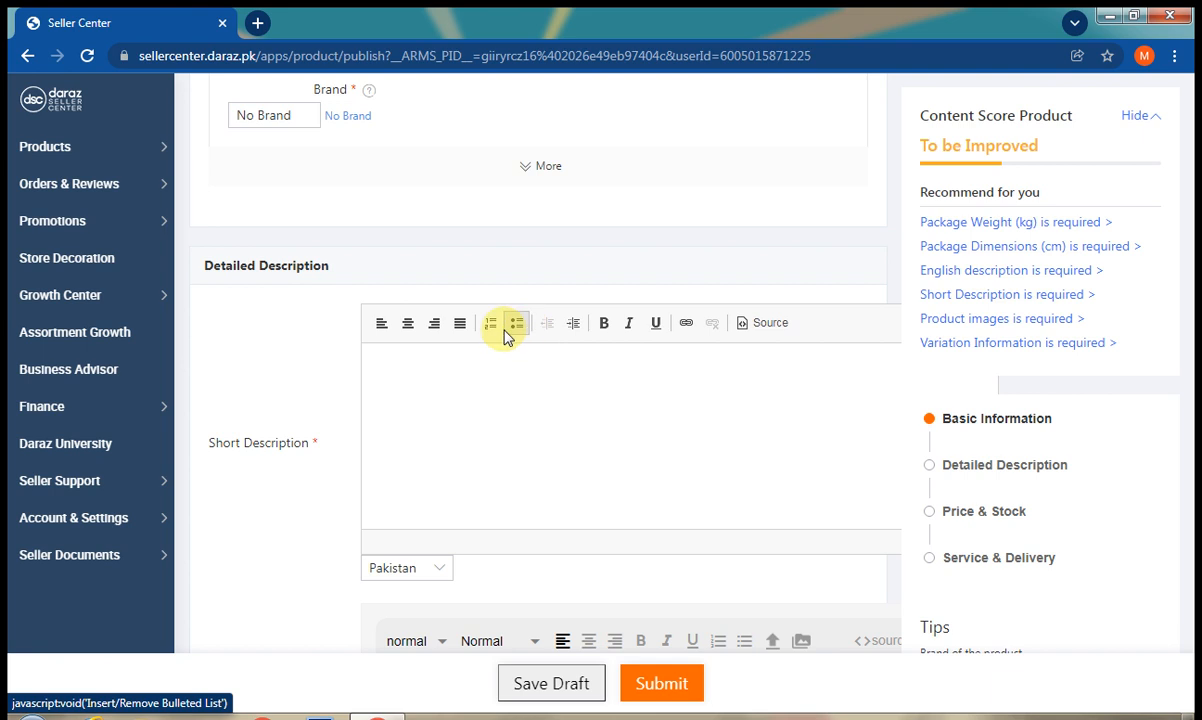
left_click(406, 376)
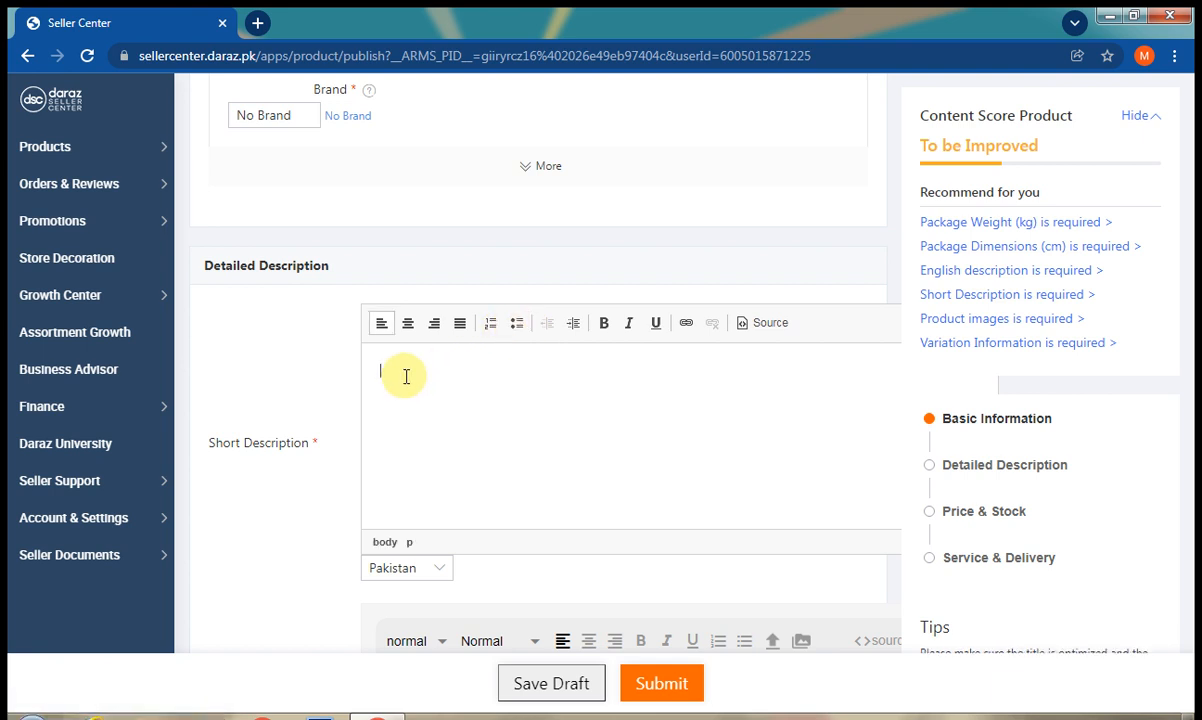
type("Amre")
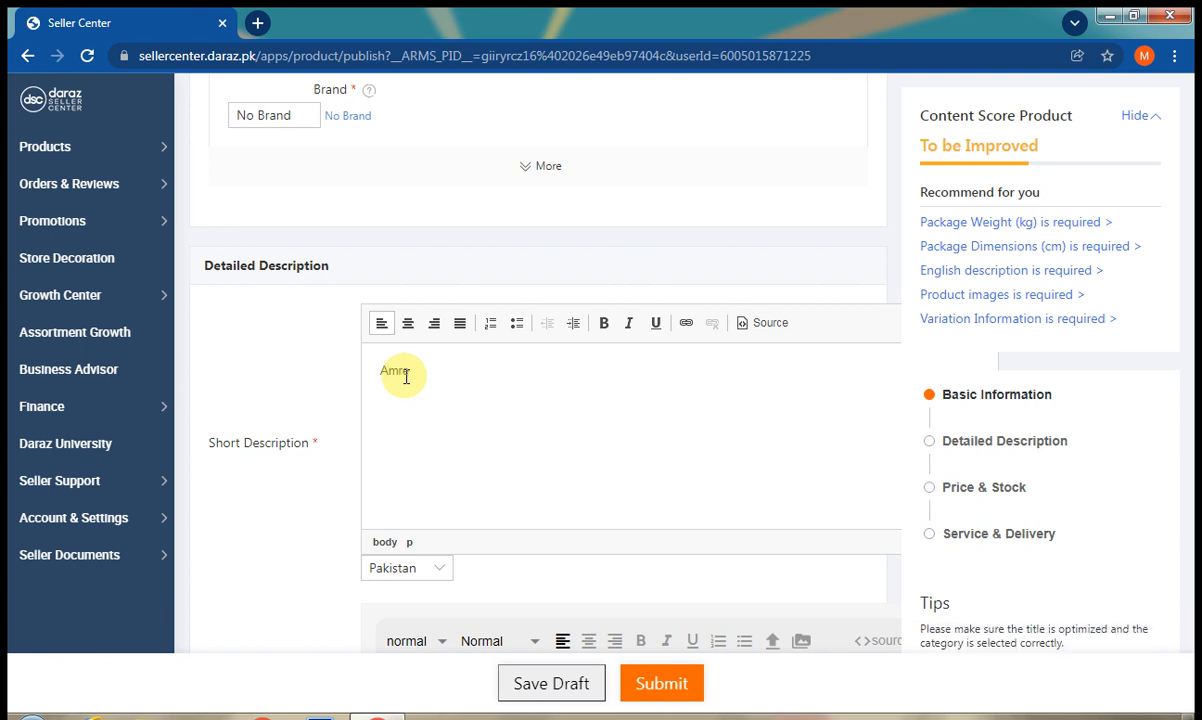
key("BackSpace")
key("BackSpace")
type("eracan Almond")
key("Return")
type("impor")
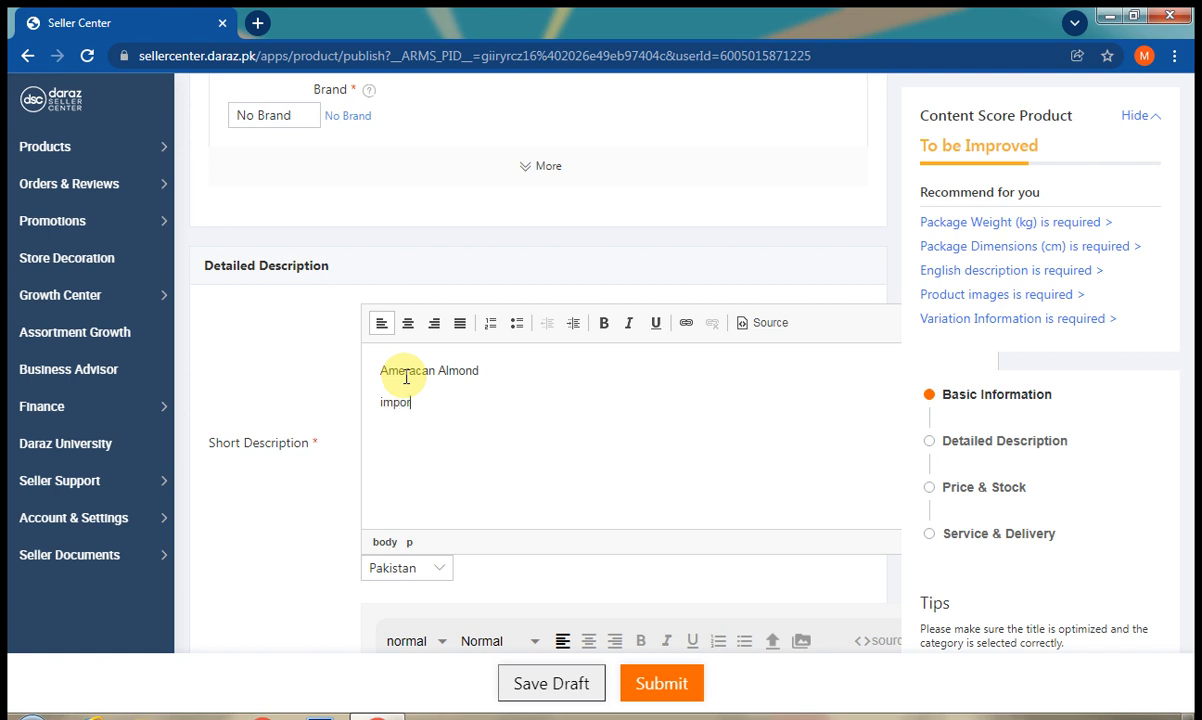
type("t from a")
key("BackSpace")
type("Ameraca")
key("Return")
Add the lines "Fresh quality", "100% pure" and "Arganic product" to the short description
type("Fresh")
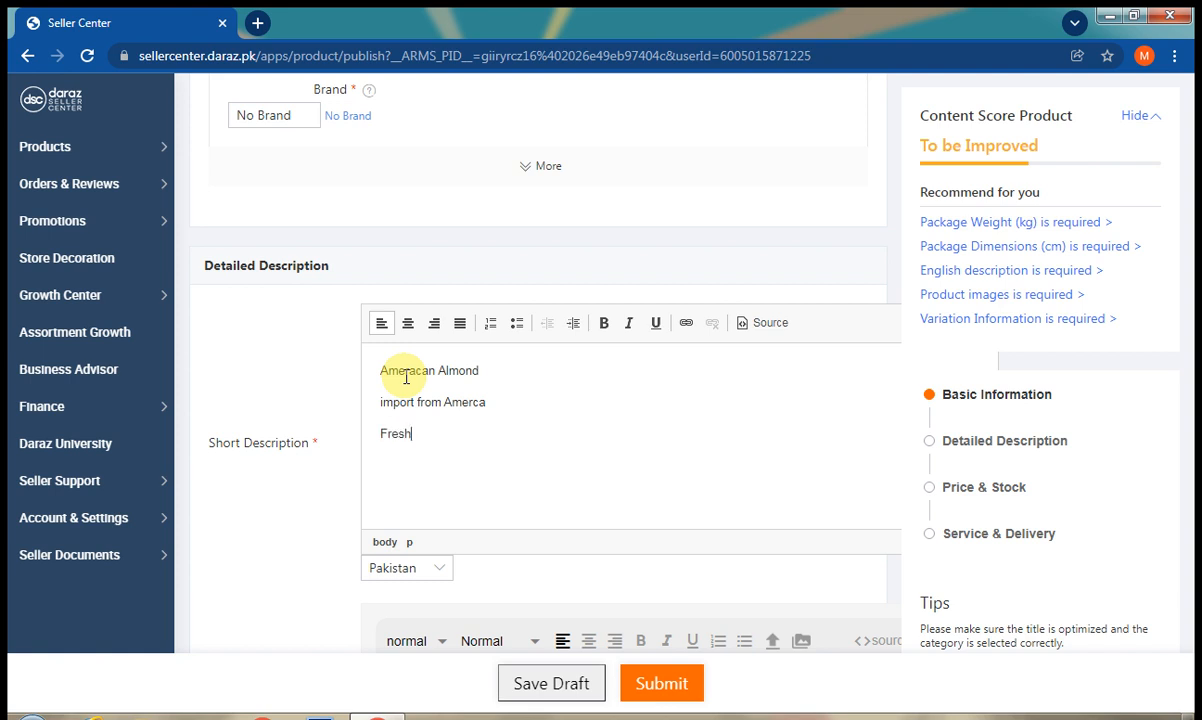
type(" quality")
key("Return")
type("100% pure")
key("Return")
type("a")
key("BackSpace")
type("A")
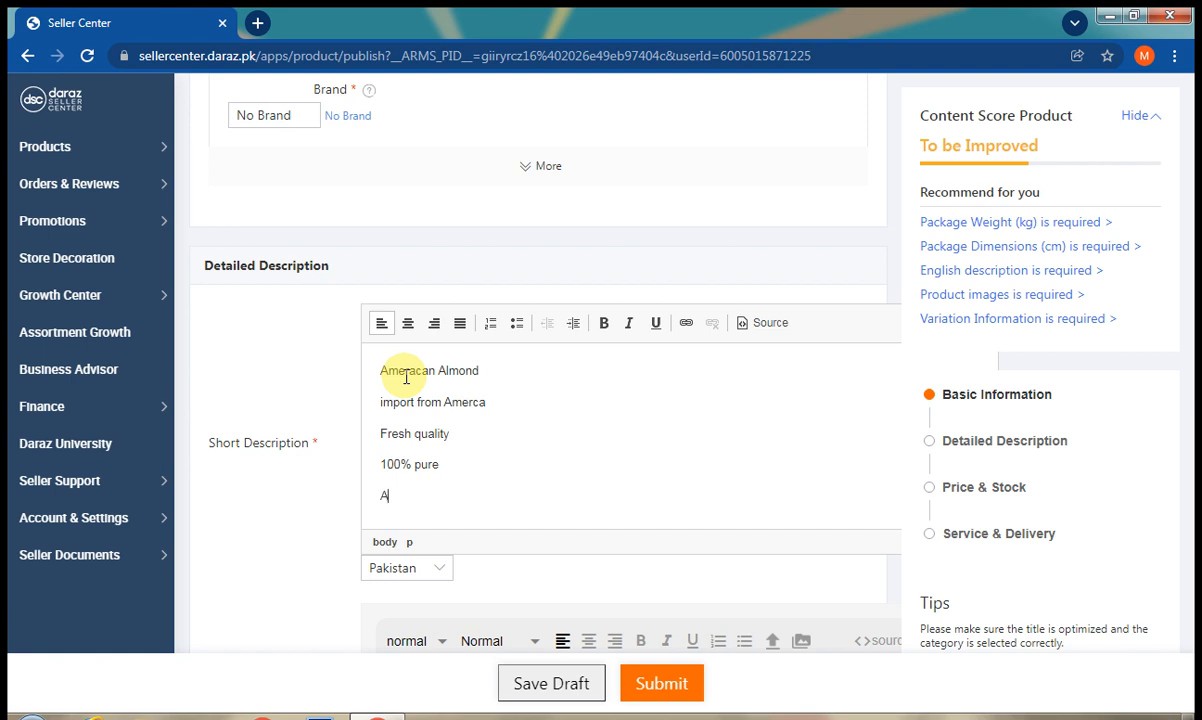
type("rganic product")
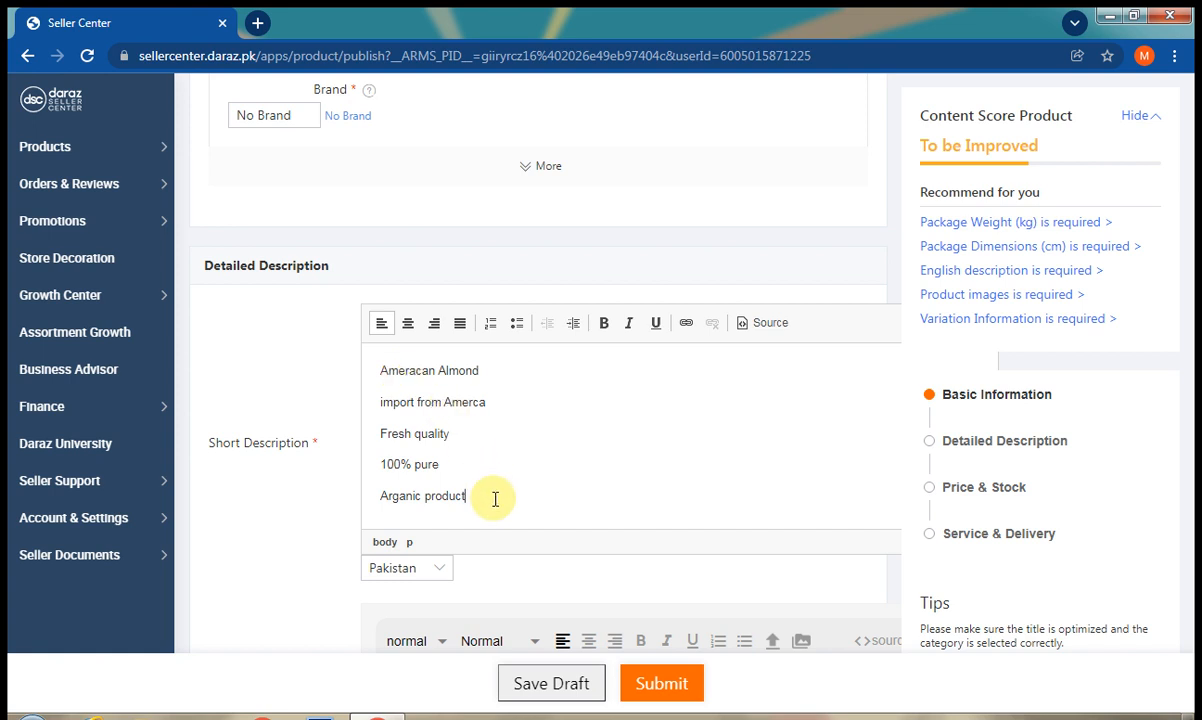
Copy the whole short description and format it as a numbered list in bold, italic and underline
key("ctrl+a")
key("ctrl+c")
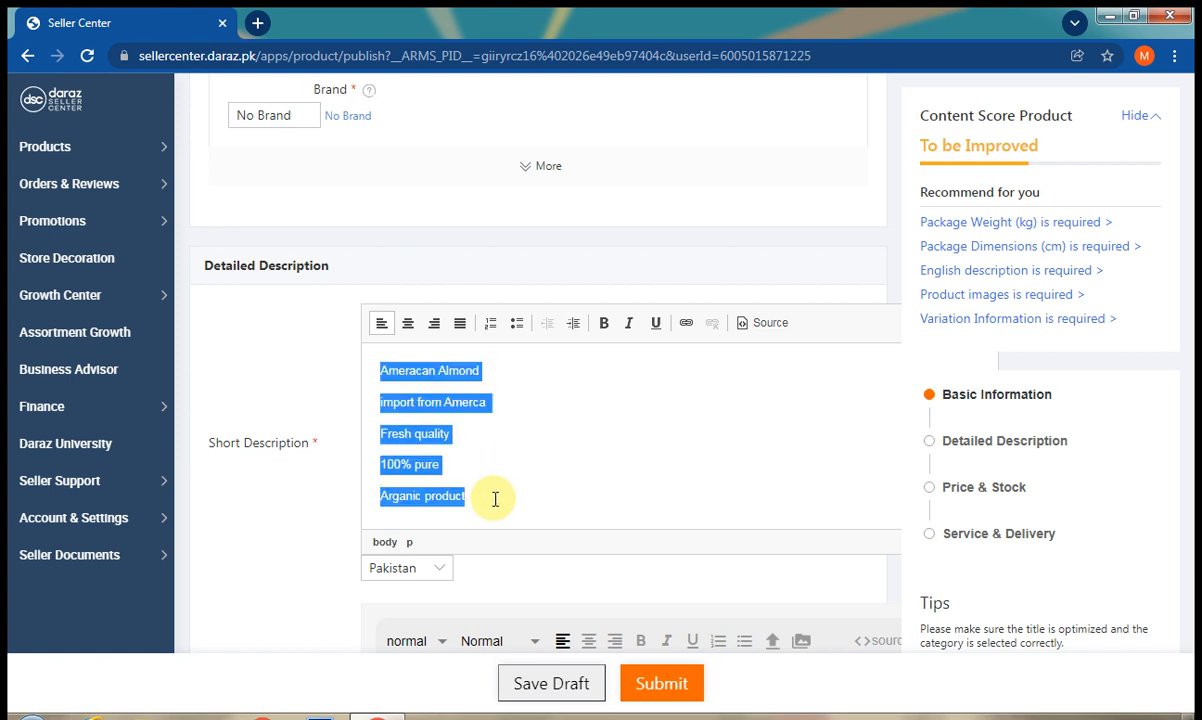
left_click(492, 326)
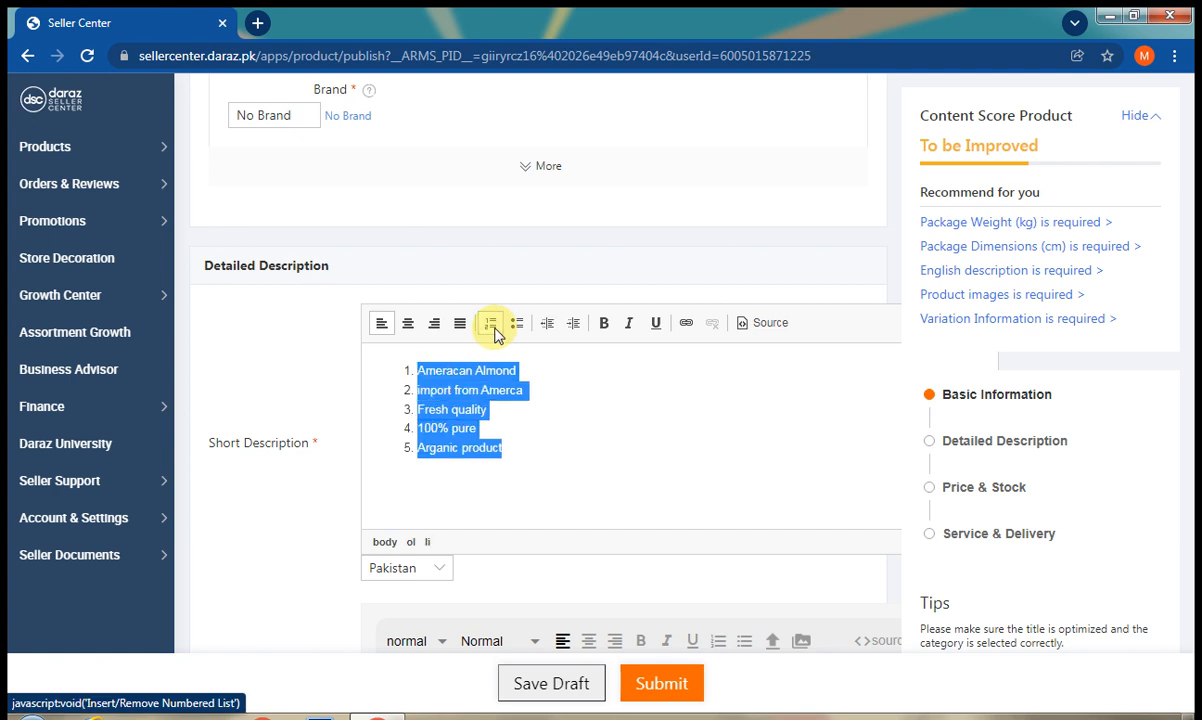
left_click(603, 323)
left_click(629, 323)
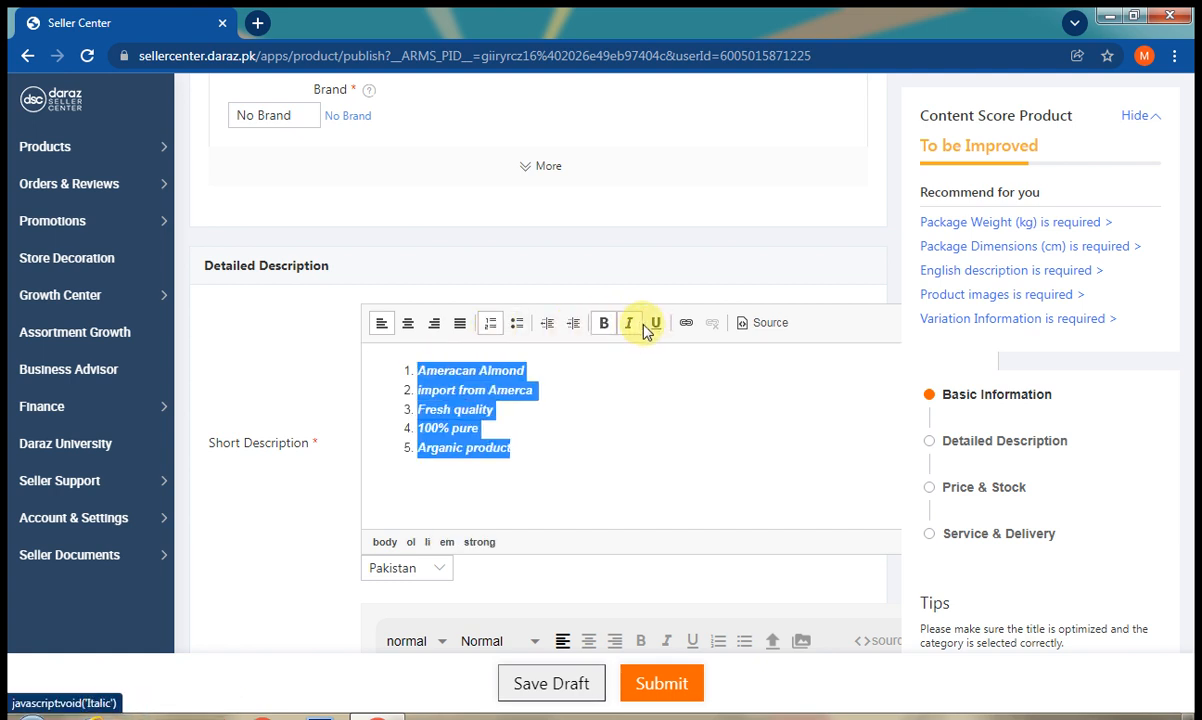
left_click(655, 323)
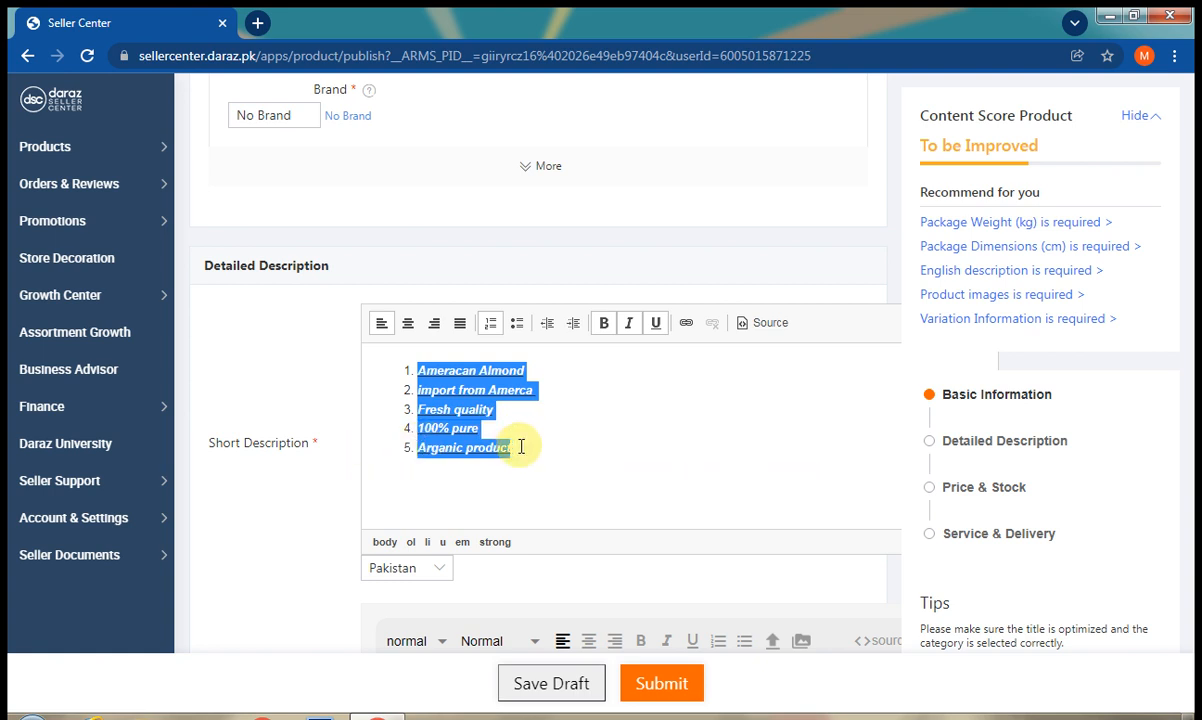
Paste the copied short description list into the long description
left_click(254, 541)
scroll(255, 538, "down", 3)
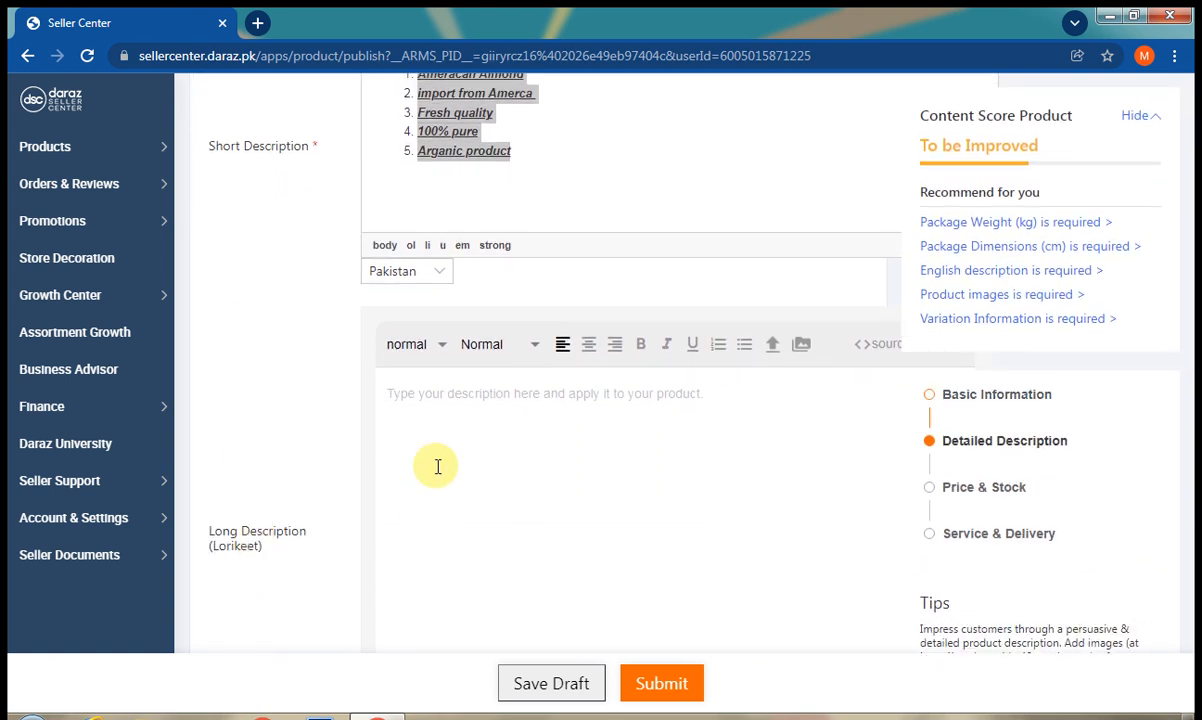
key("ctrl+v")
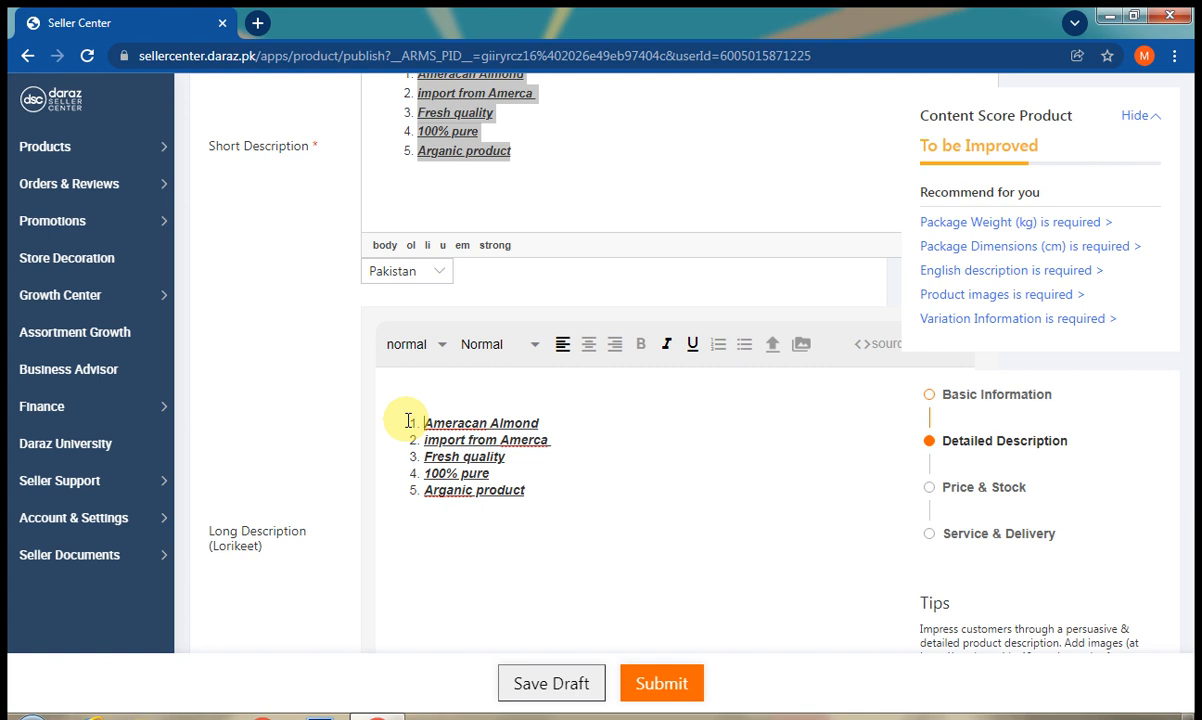
Insert a Head 1 line reading "American" above the numbered list in the long description
left_click(568, 400)
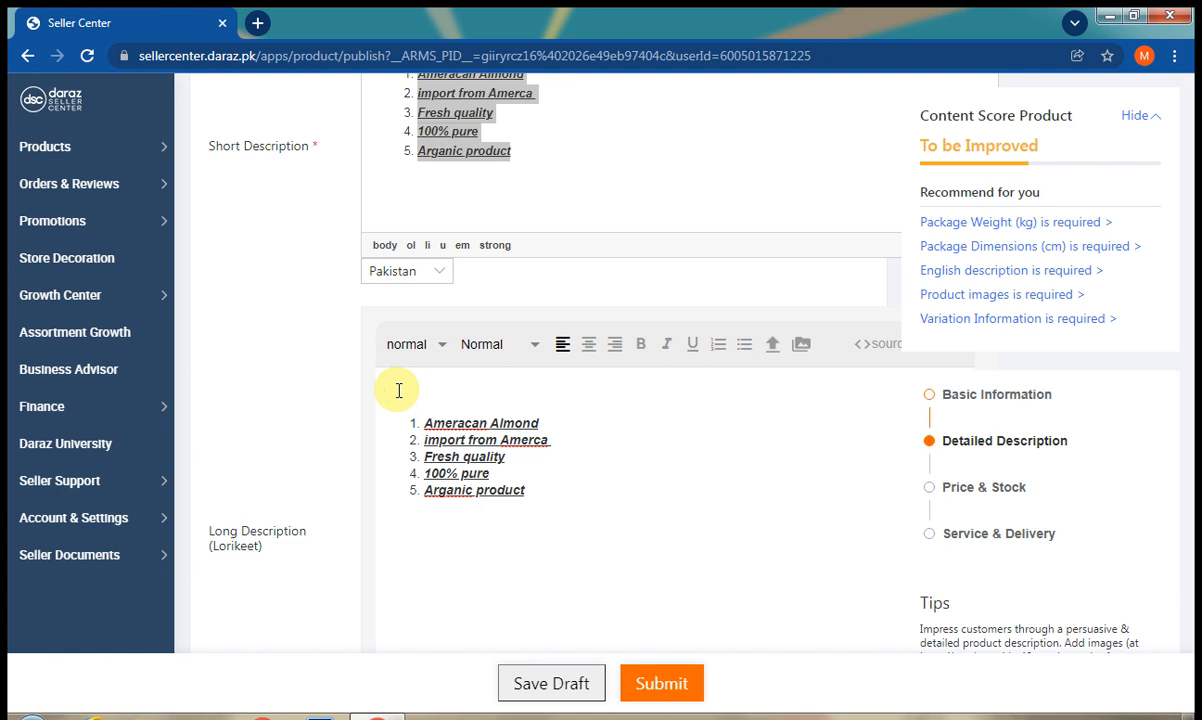
left_click(433, 347)
left_click(427, 421)
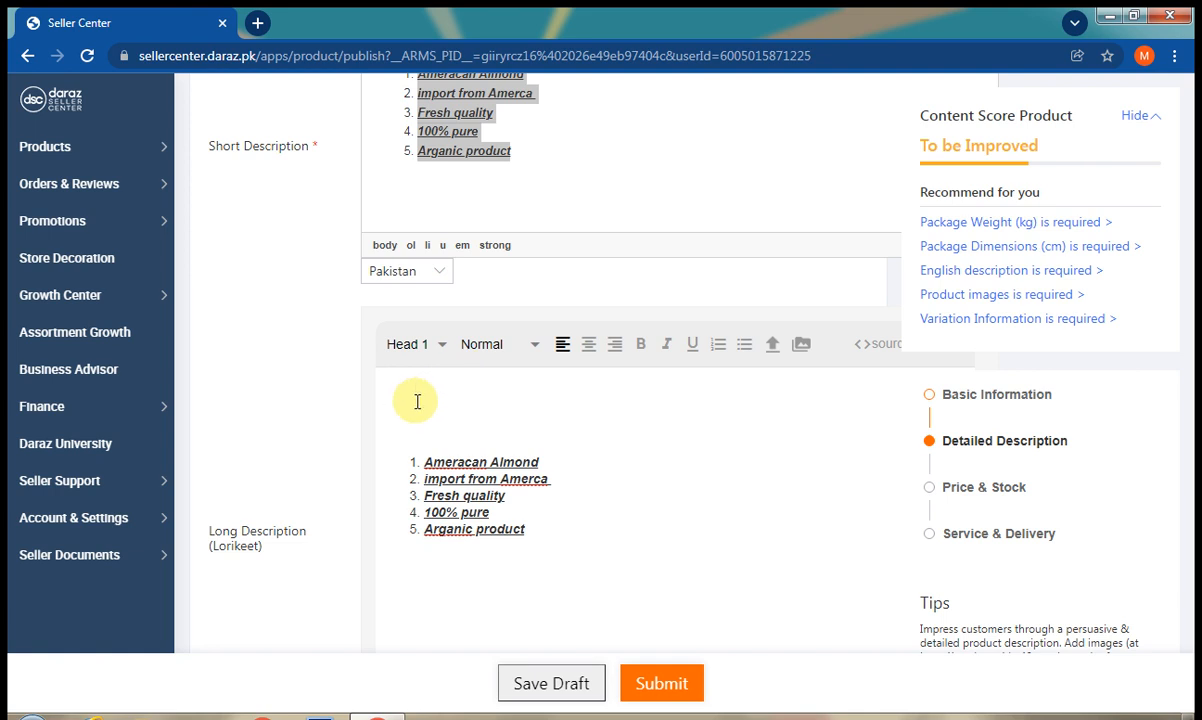
type("am")
key("BackSpace")
key("BackSpace")
type("Ameracan")
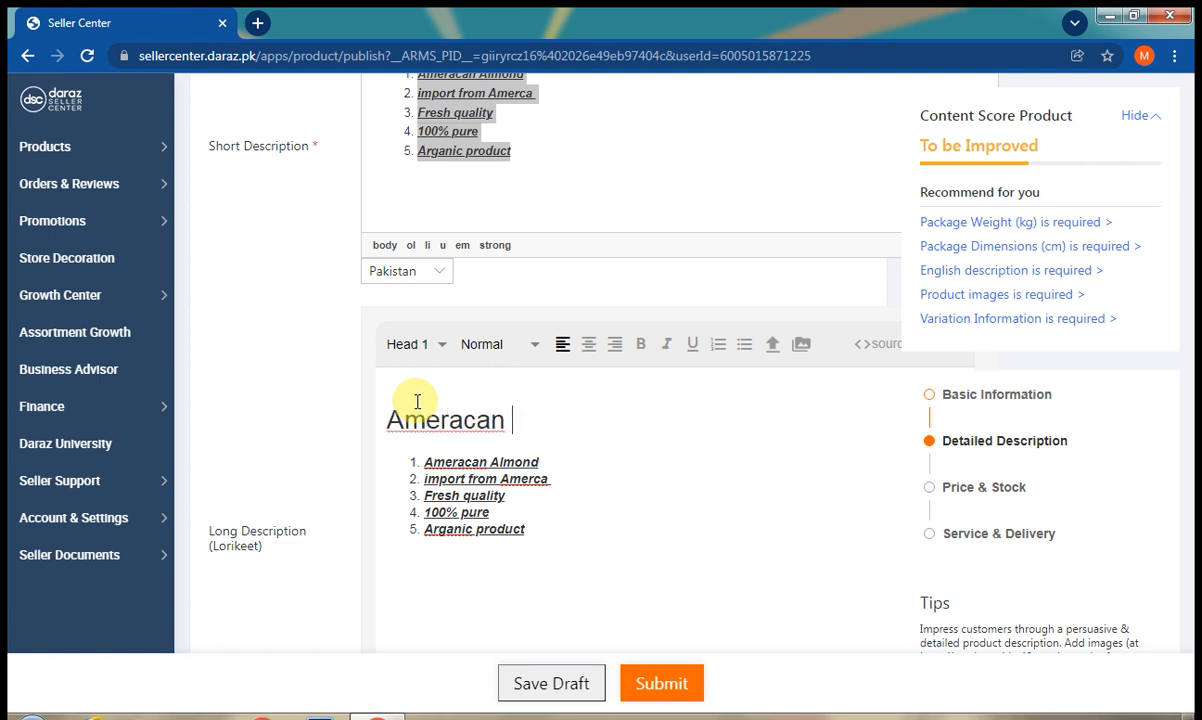
right_click(405, 428)
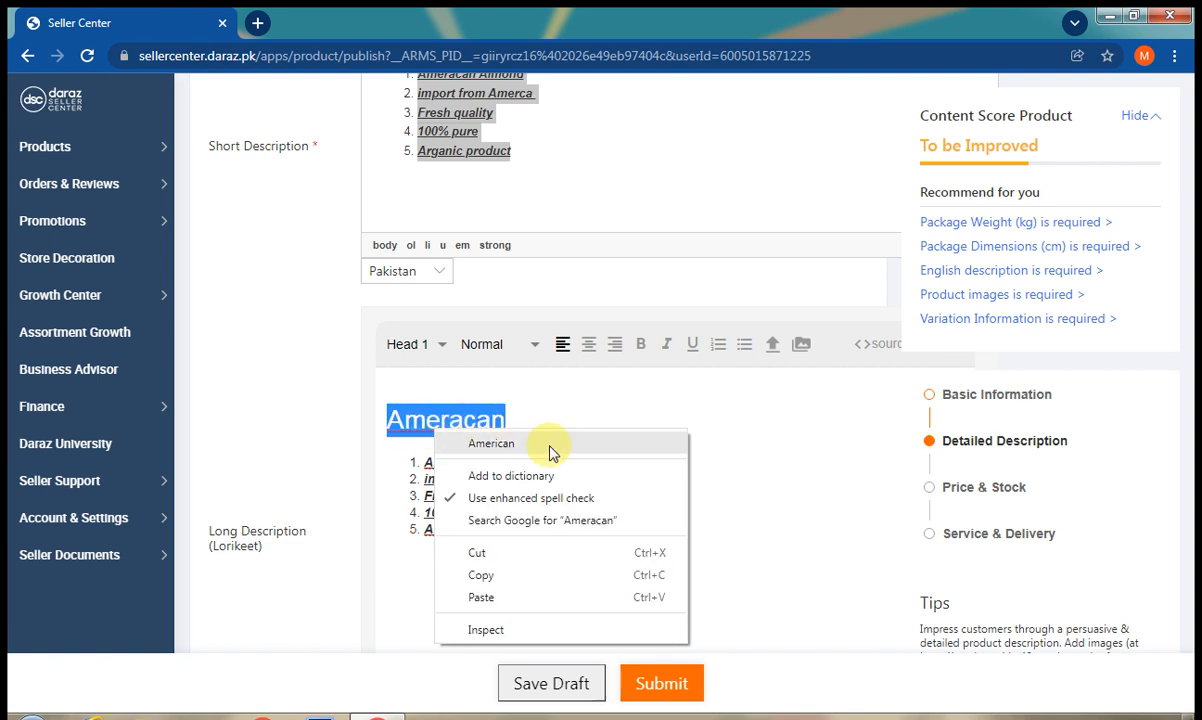
left_click(517, 461)
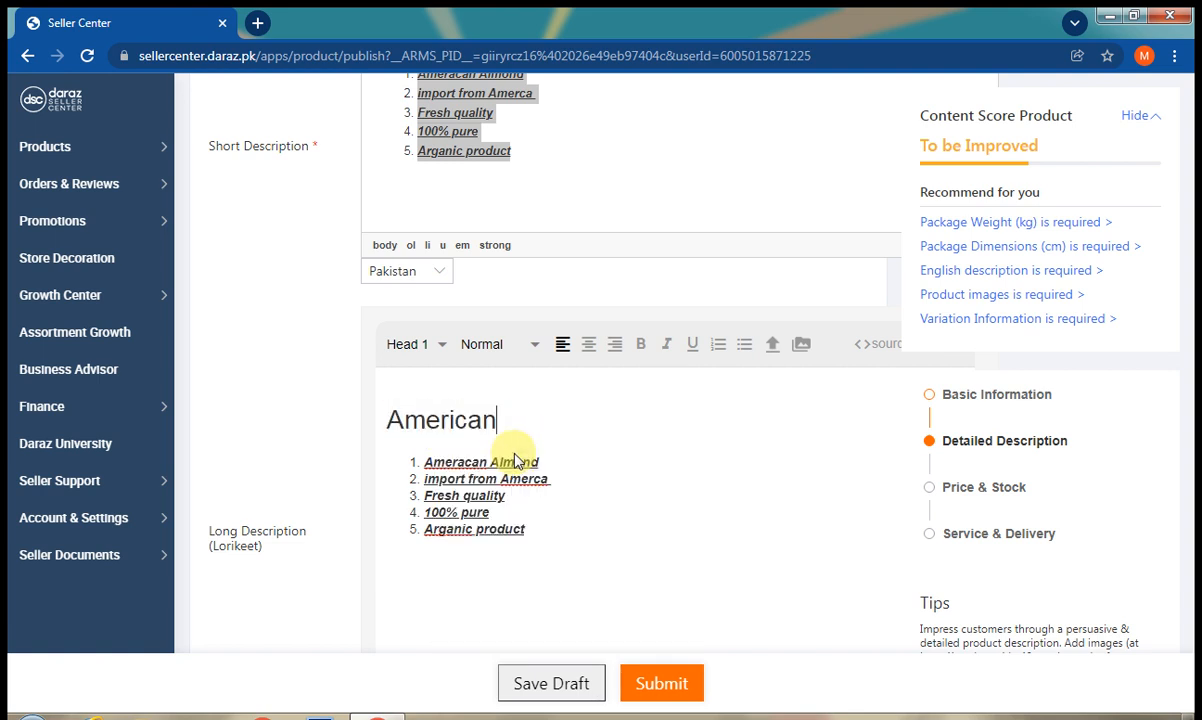
Correct the spelling of "American" in the first list item of the long description
left_click(465, 461)
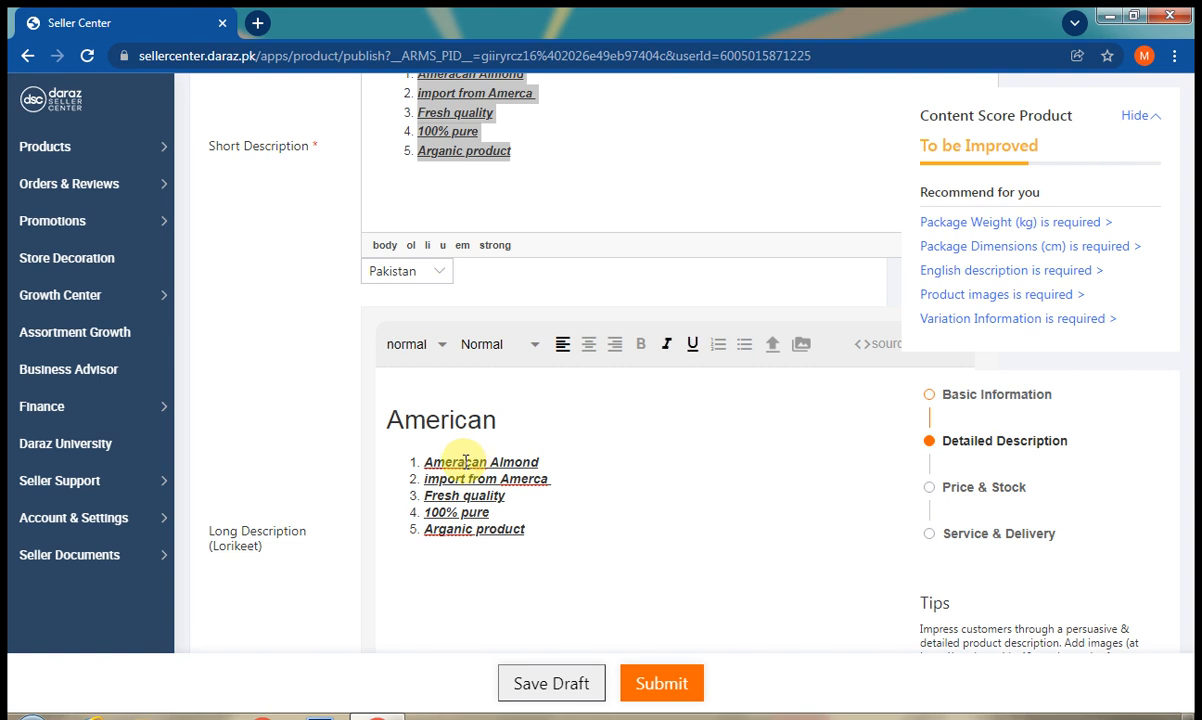
key("BackSpace")
type("i")
left_click(593, 497)
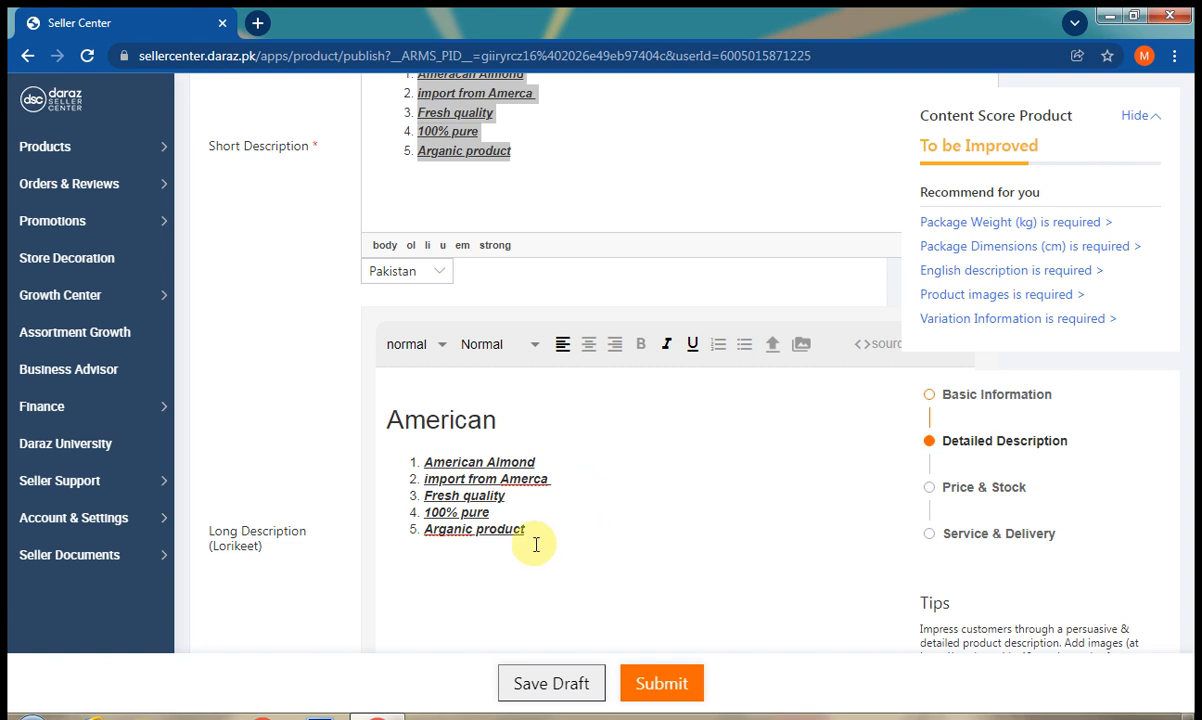
Complete the long description's heading so it reads "American Almond(badam gari)"
left_click(504, 422)
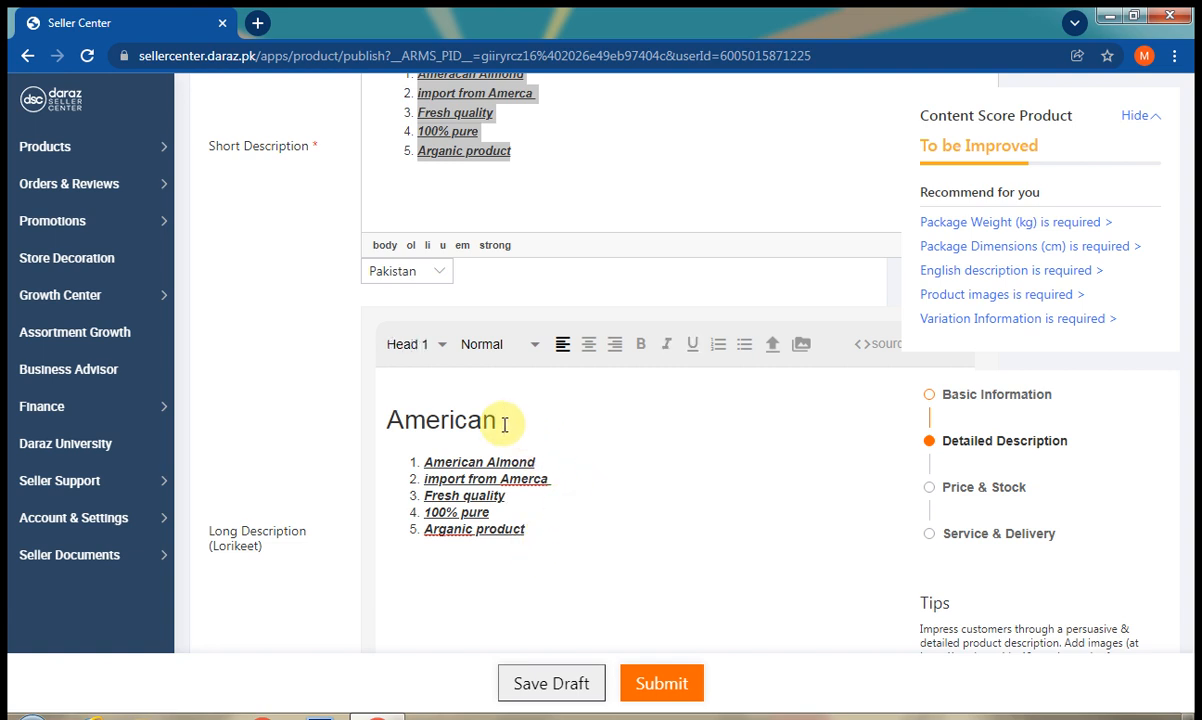
type("Aa")
key("BackSpace")
type("lmond")
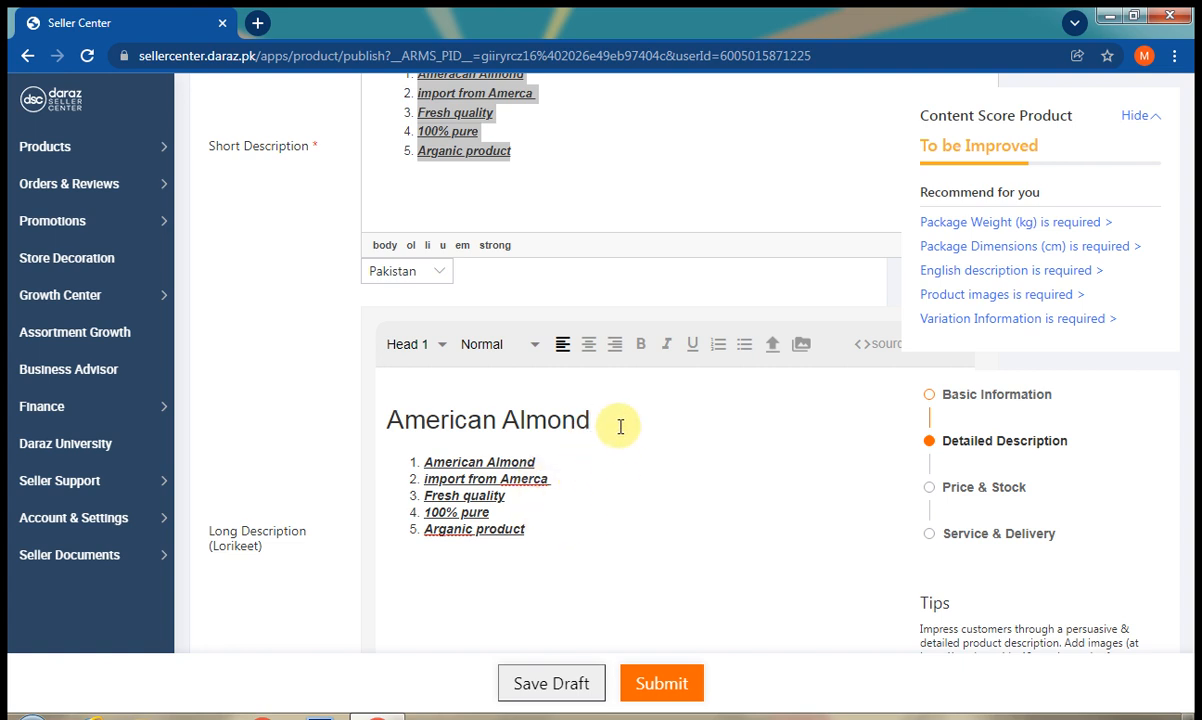
type("(badadm")
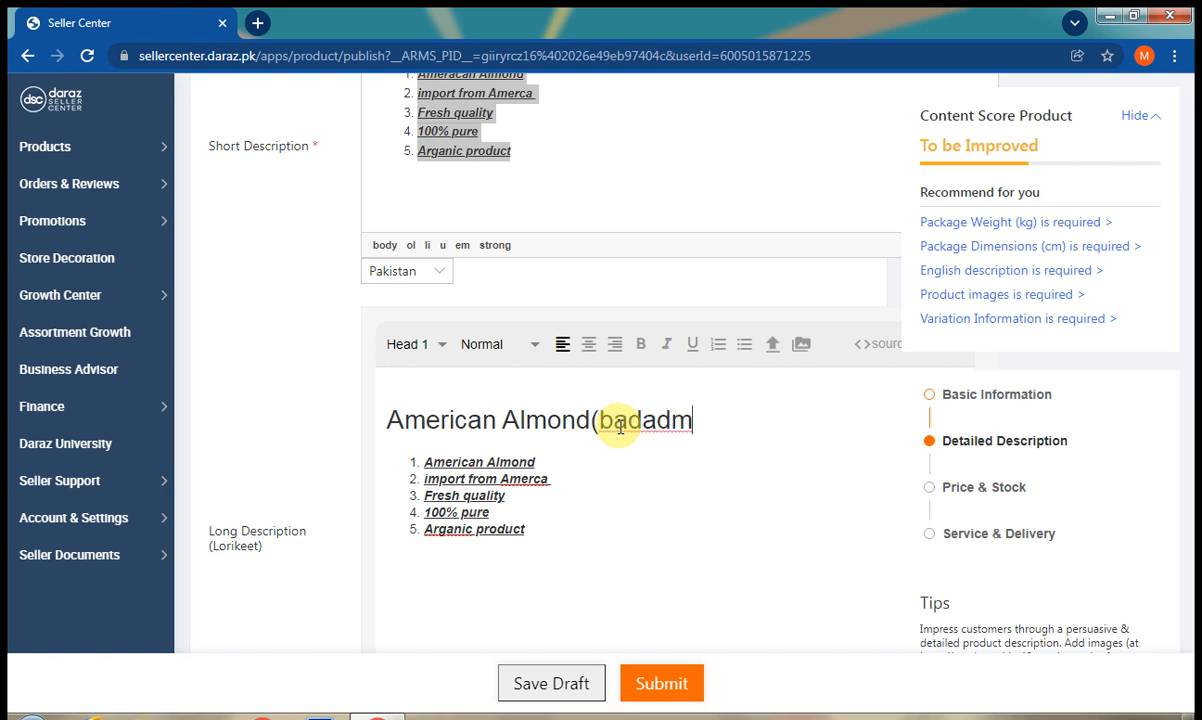
key("BackSpace")
key("BackSpace")
type("m gari")
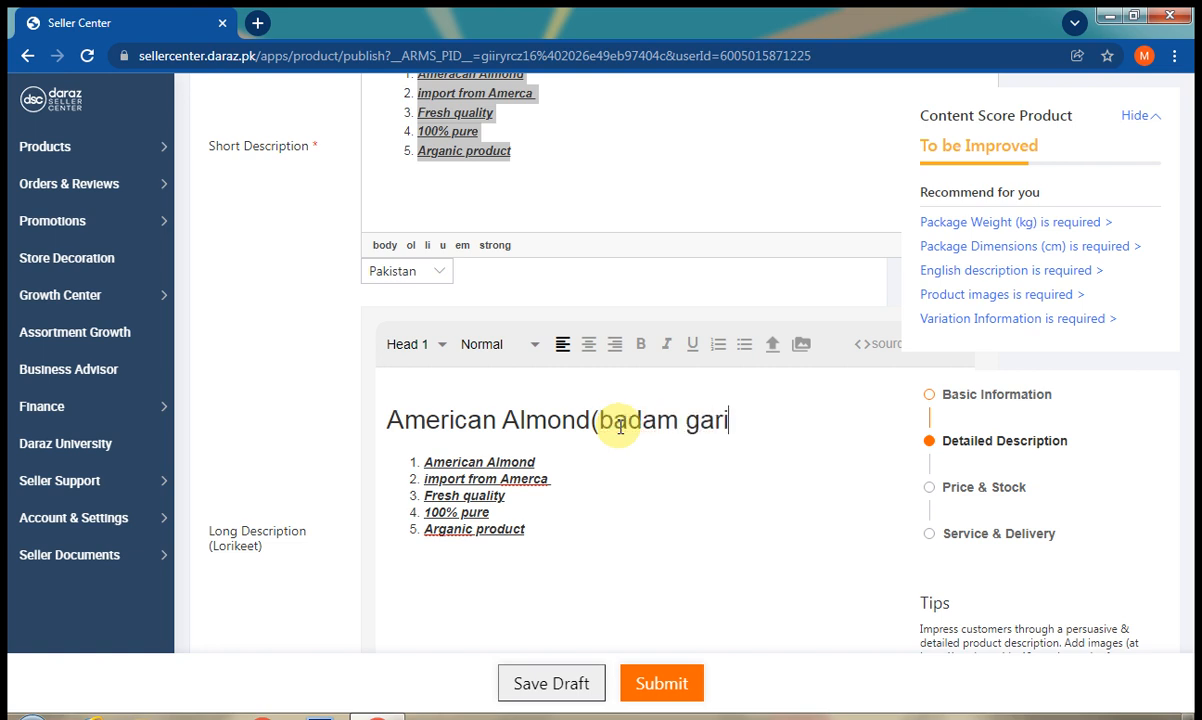
type(")")
left_click(620, 427)
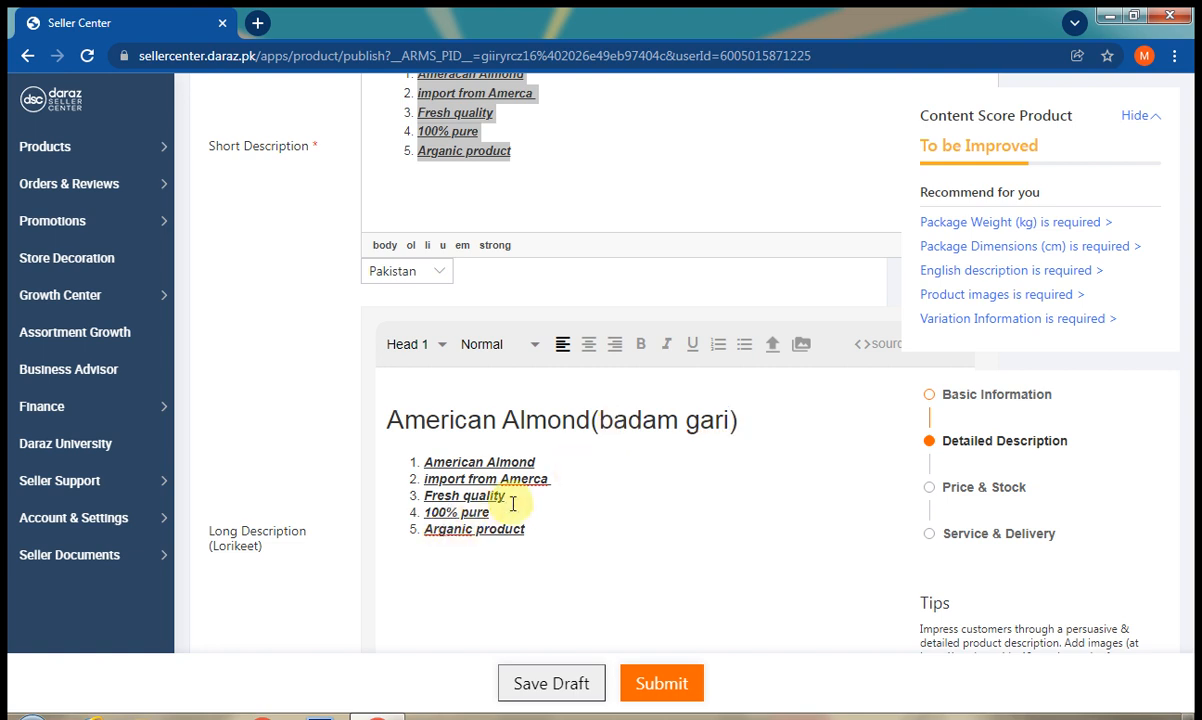
Correct the spelling of "American" in the first list item of the short description
left_click(539, 201)
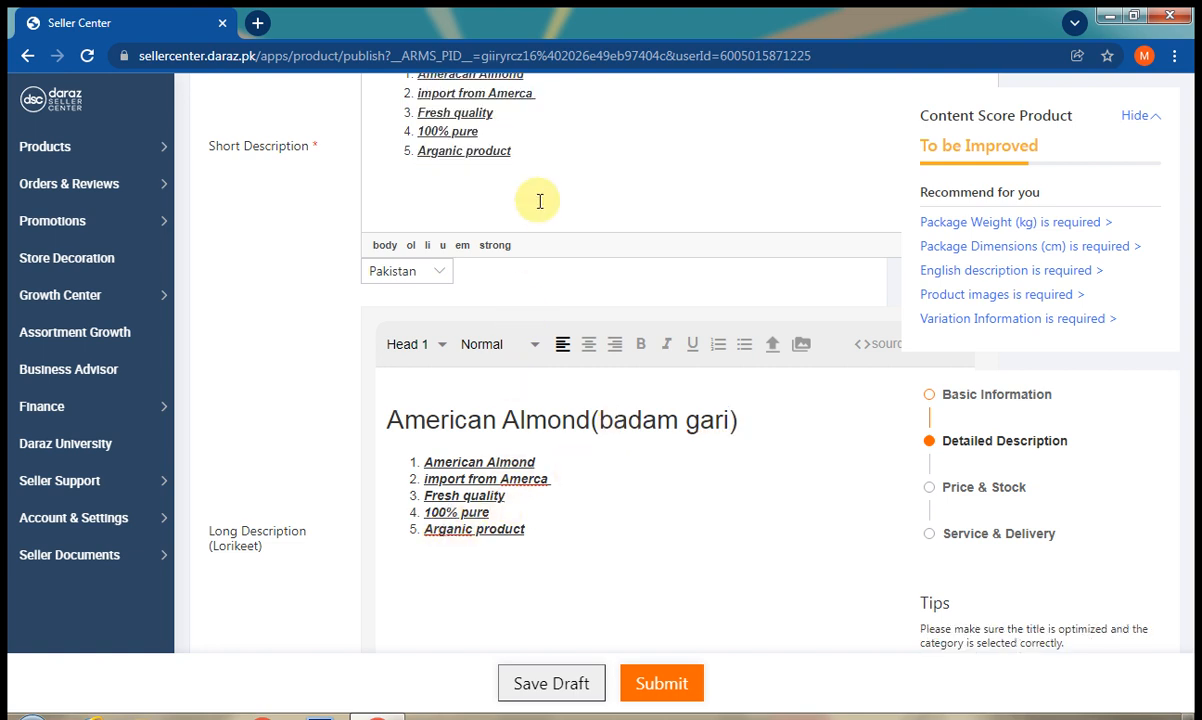
scroll(540, 201, "up", 1)
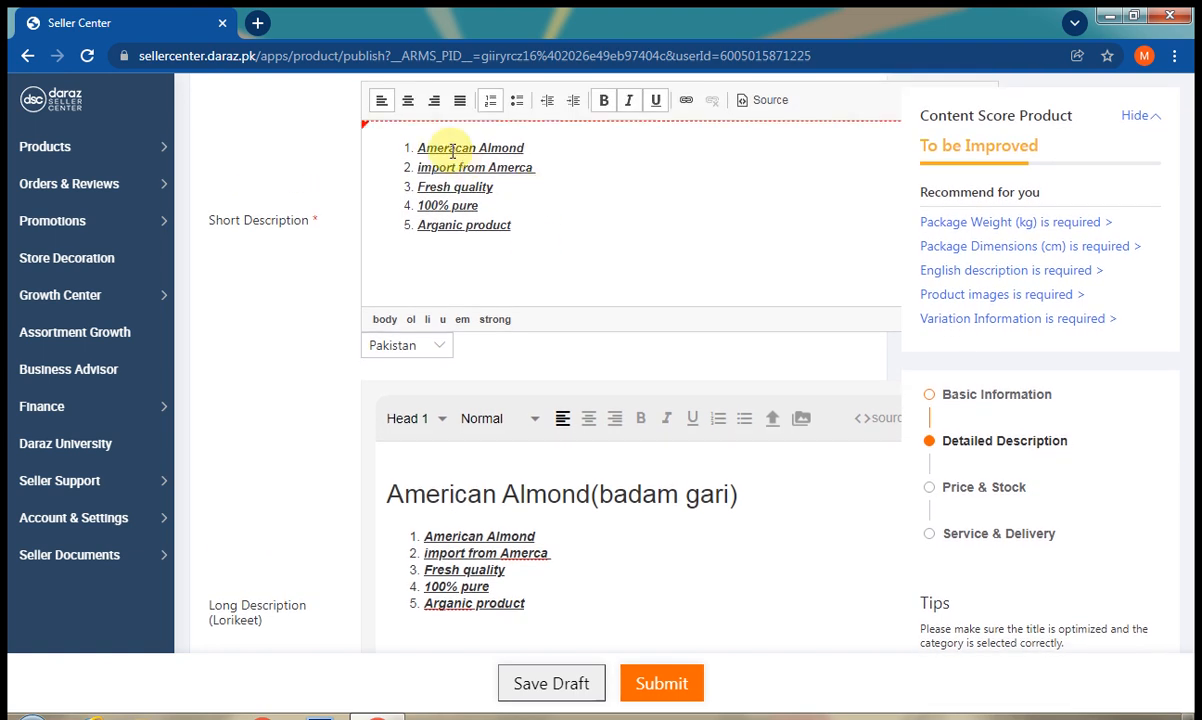
left_click(457, 149)
key("BackSpace")
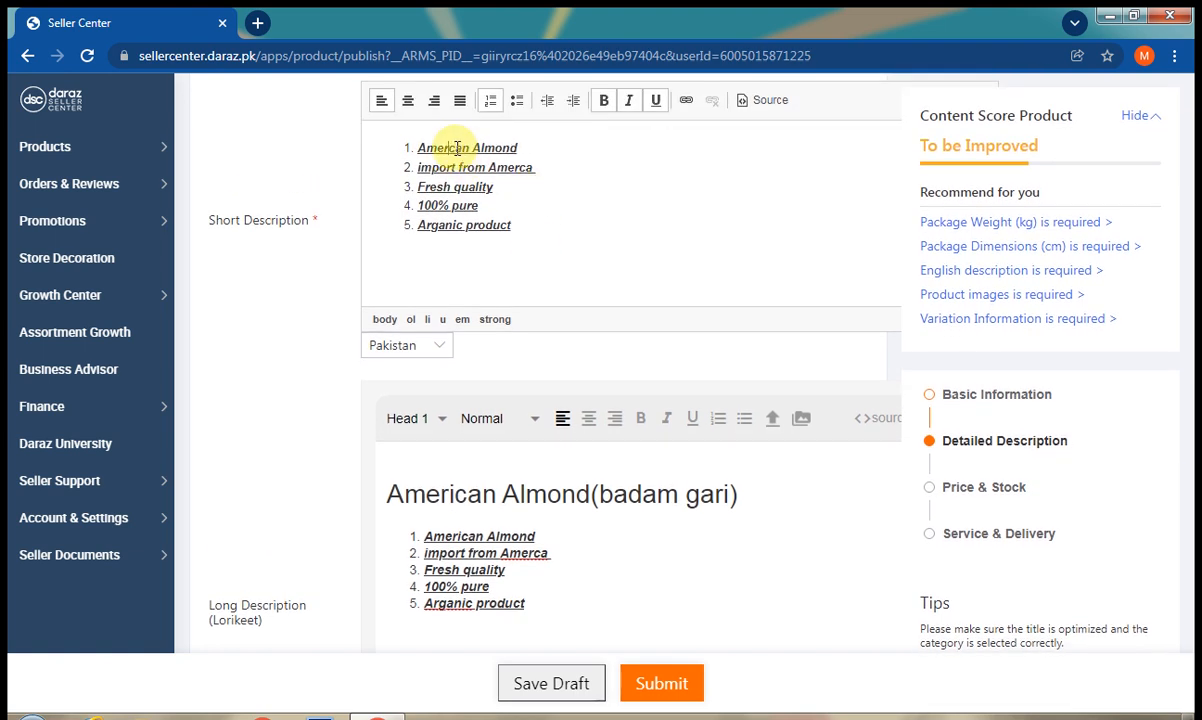
type("i")
left_click(607, 187)
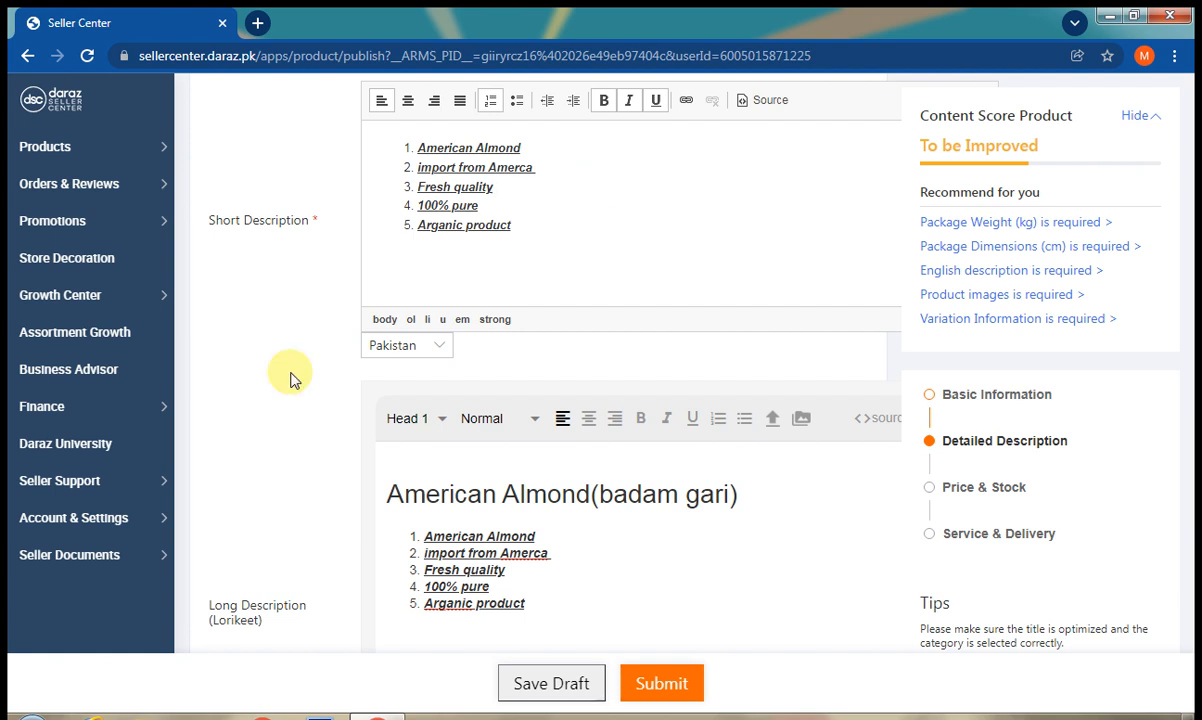
Begin the English description with a Head 1 heading reading "American Almond"
scroll(290, 378, "down", 2)
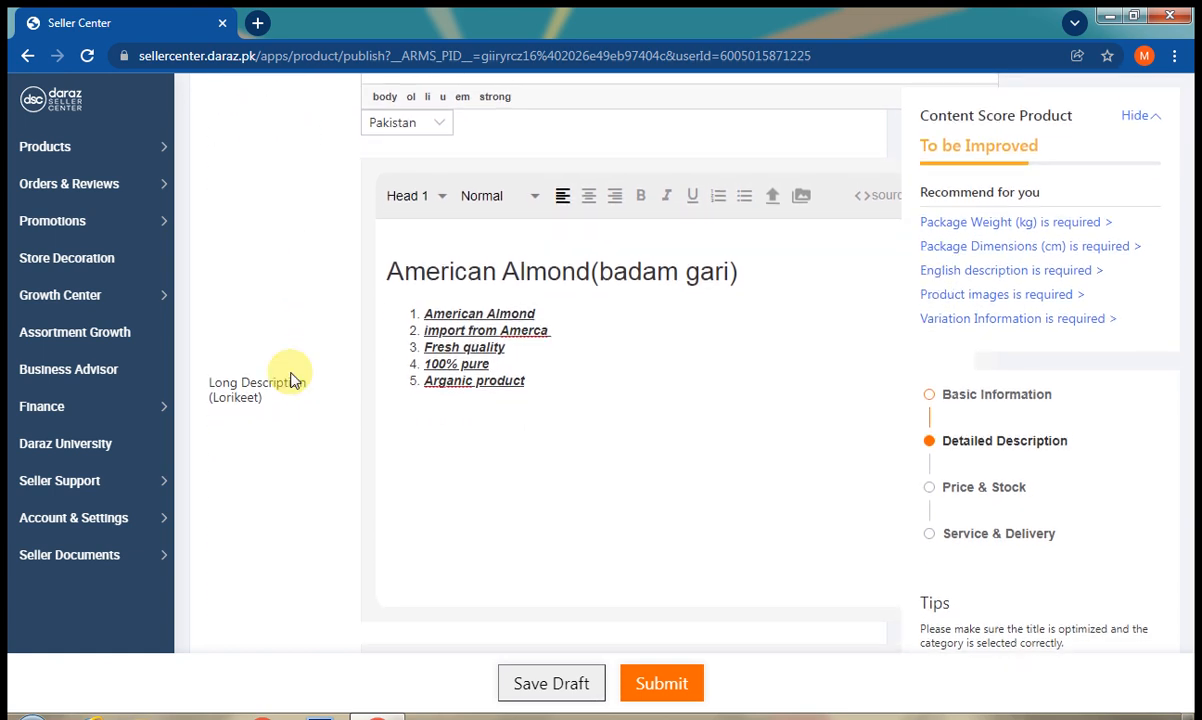
scroll(290, 410, "down", 1)
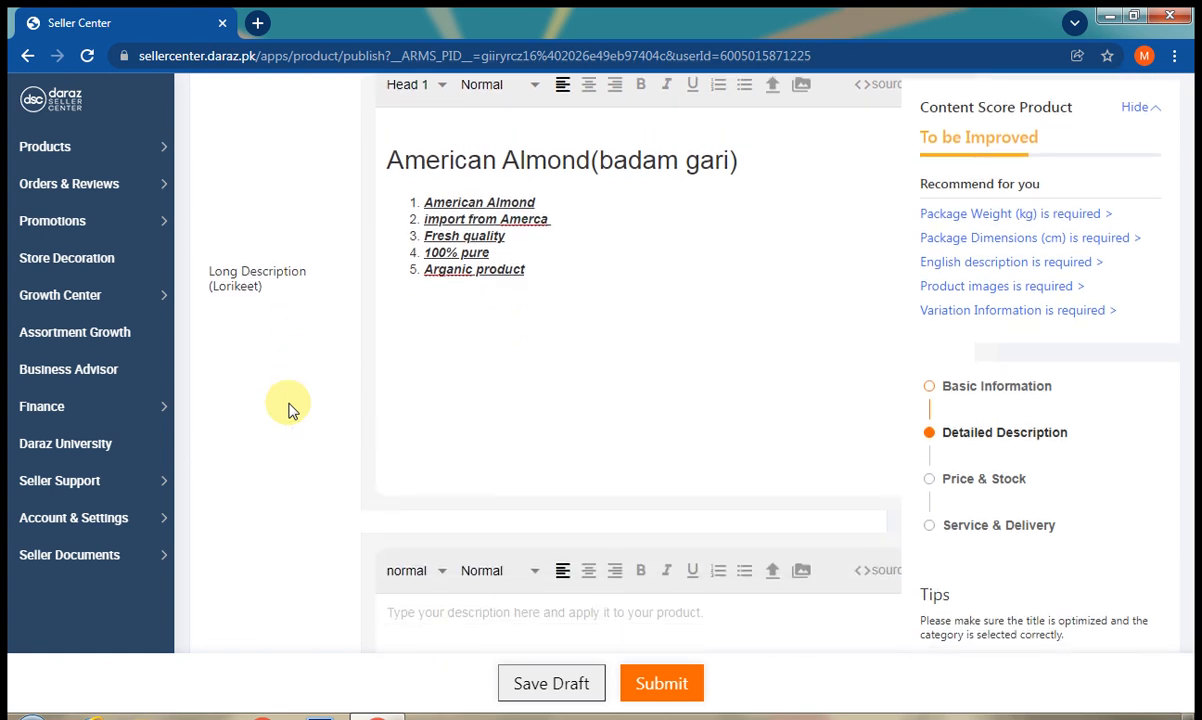
scroll(289, 408, "down", 2)
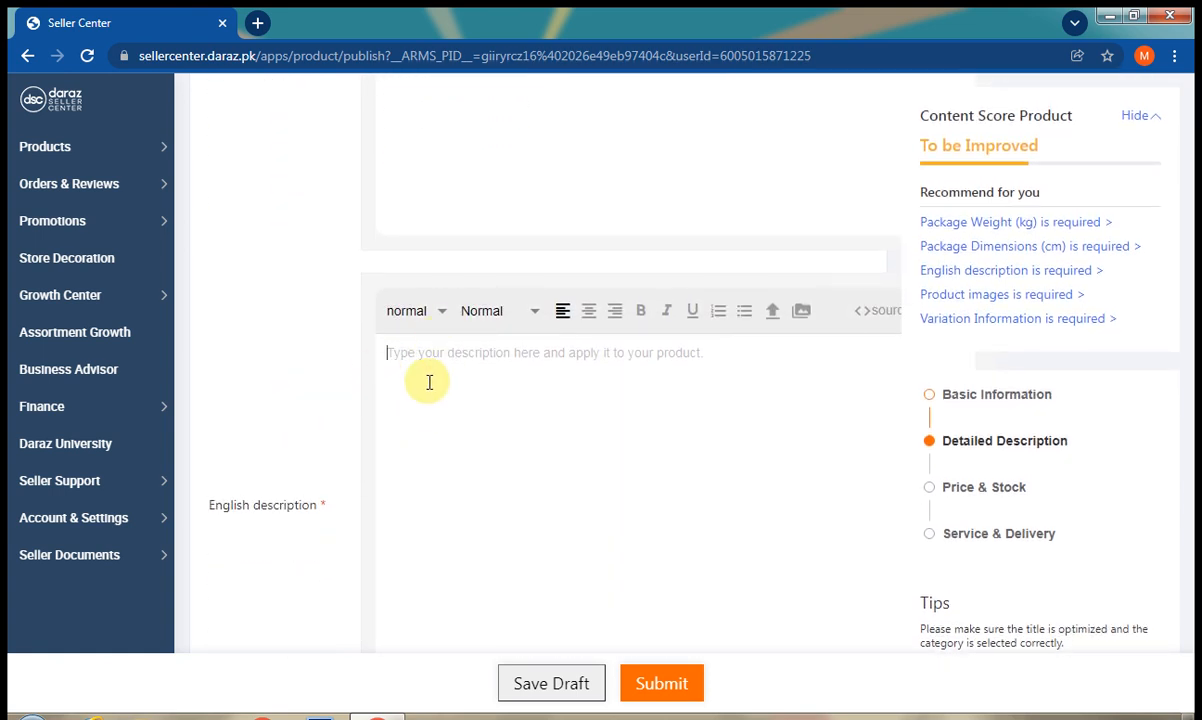
left_click(446, 318)
left_click(425, 393)
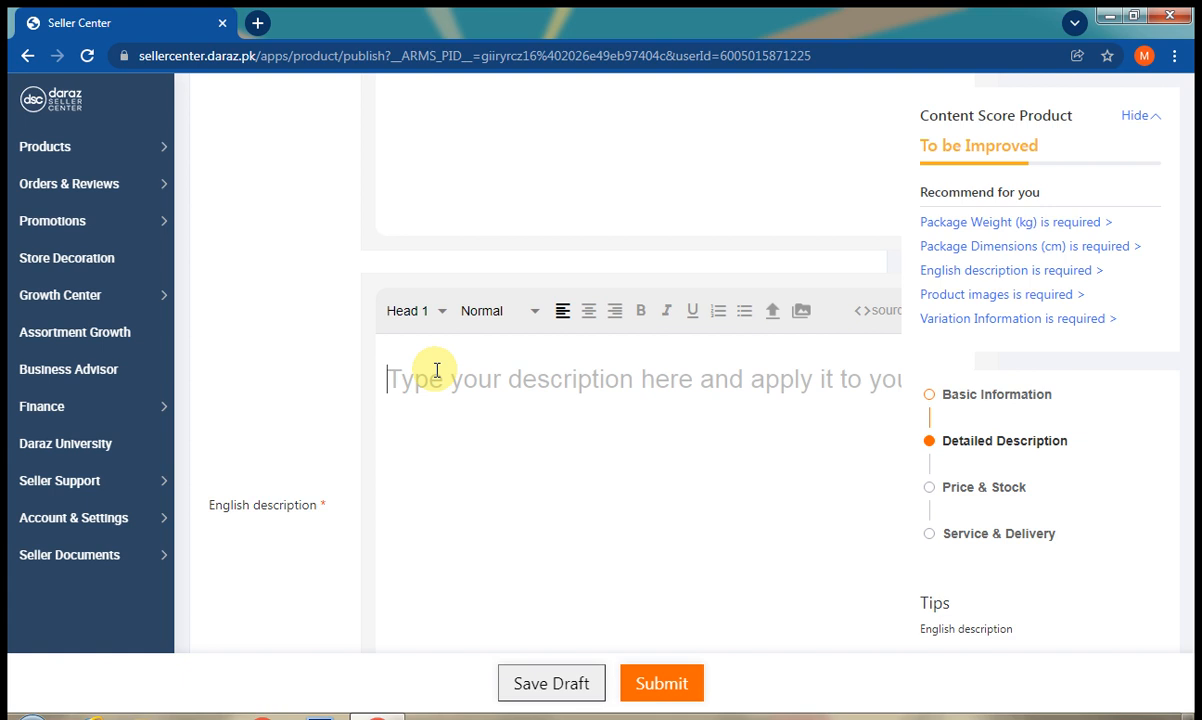
type("A")
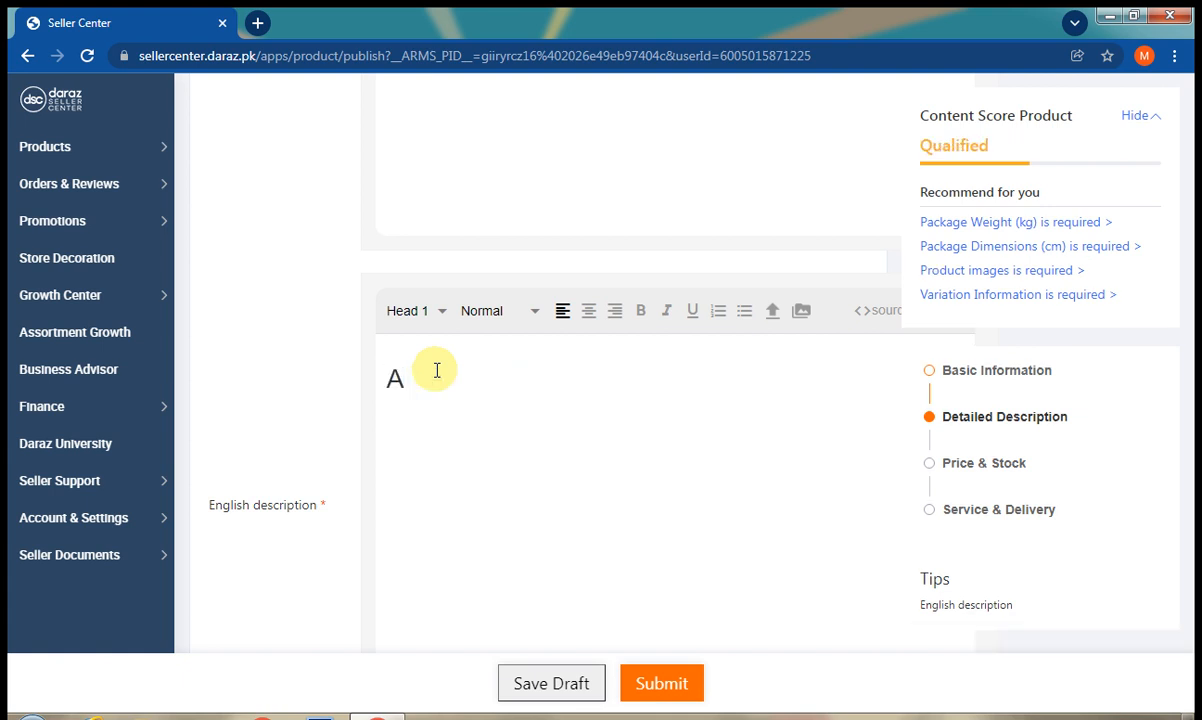
type("m")
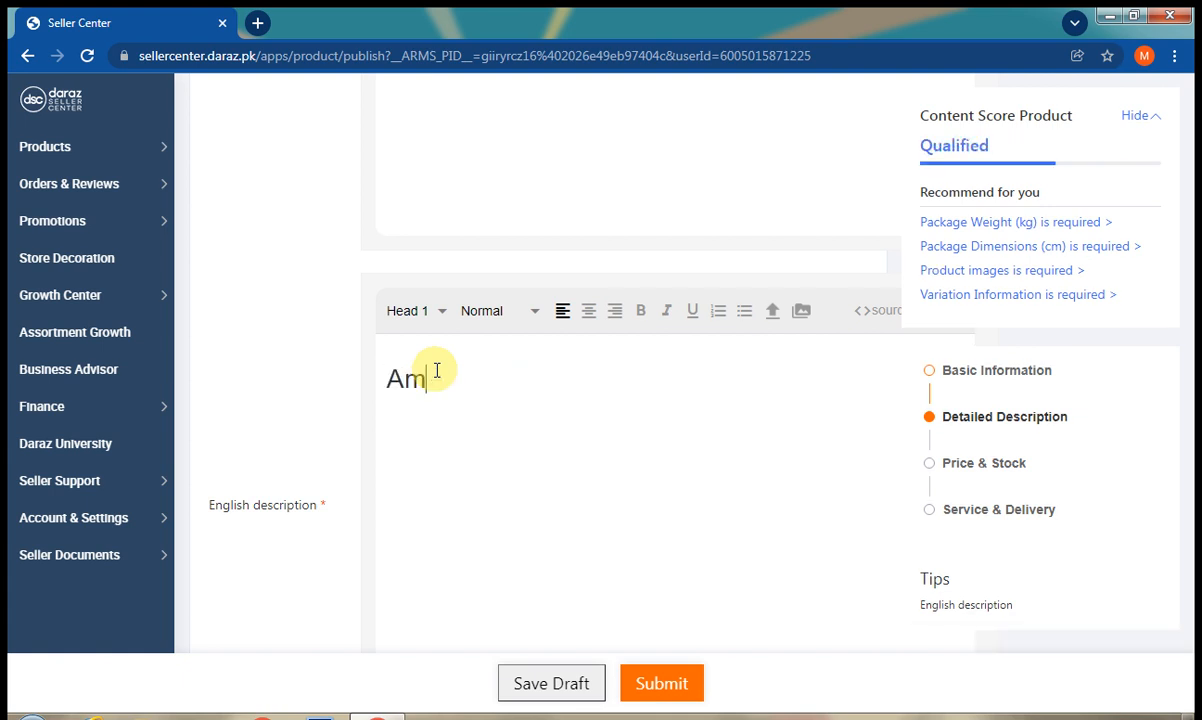
type("era")
key("BackSpace")
type("ican")
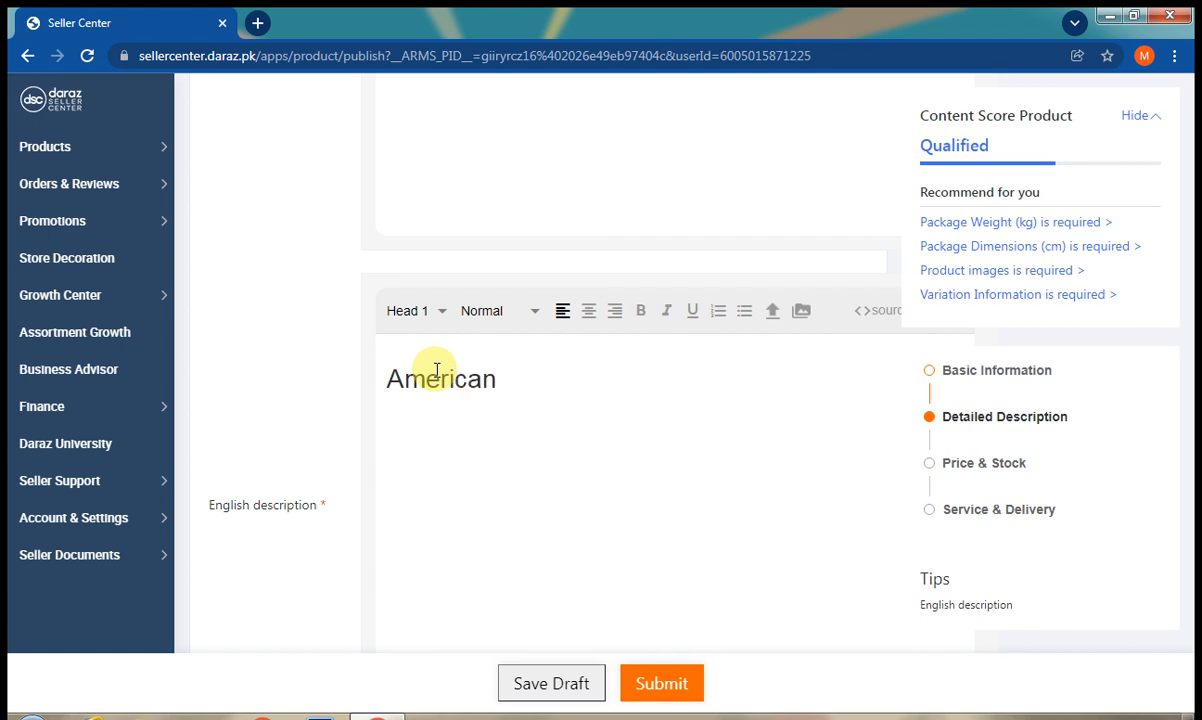
type(" Almond")
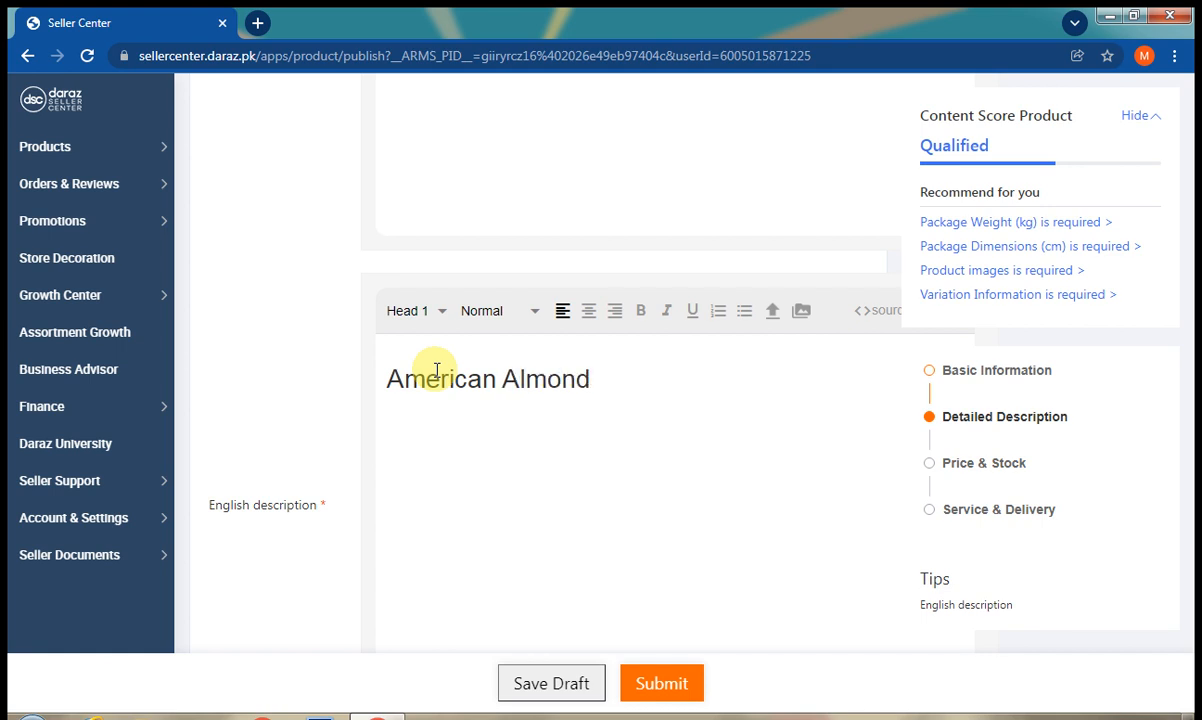
Add "(badam gari)" to the English description's heading and paste the copied numbered list beneath it
type("(badam ")
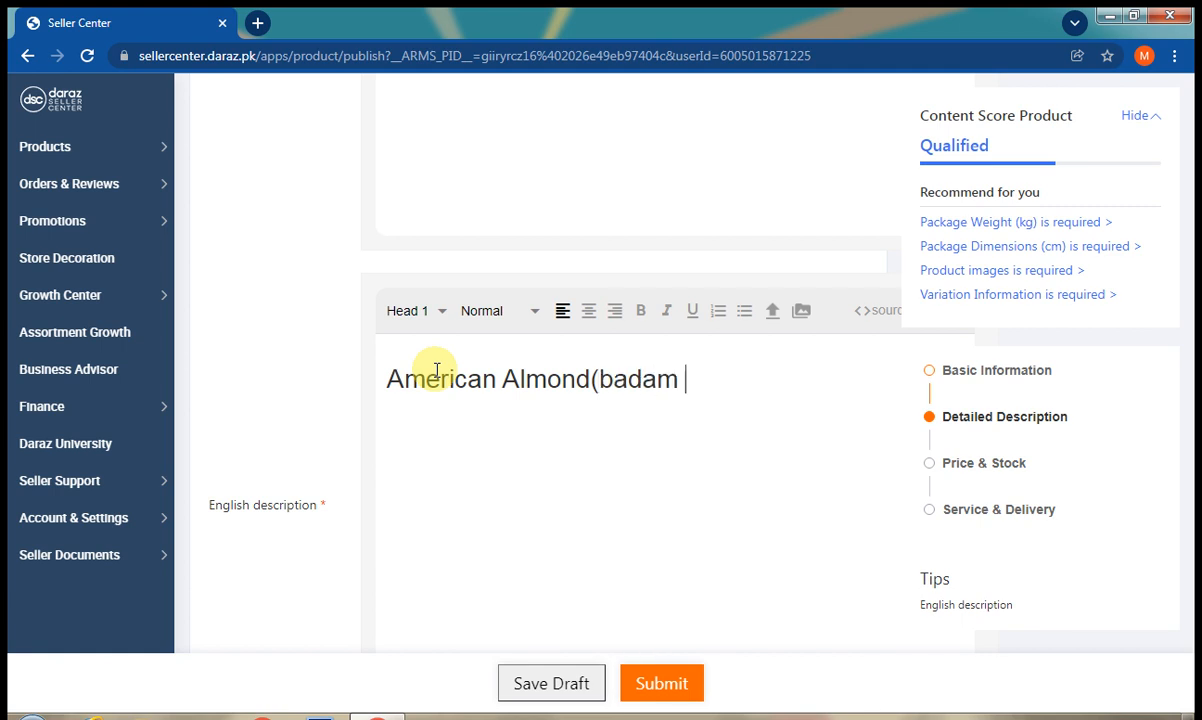
type("gari)")
key("Return")
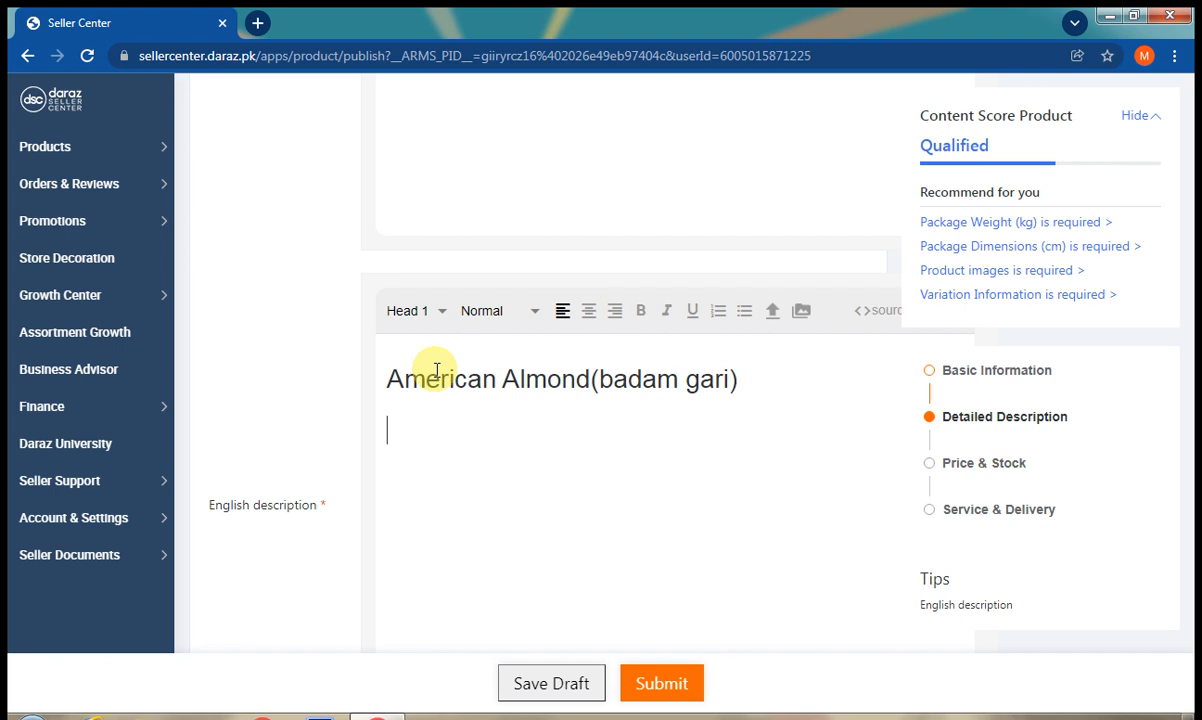
type("Ameracan Almond import from Amerca Fresh quality 100% pure Arganic product")
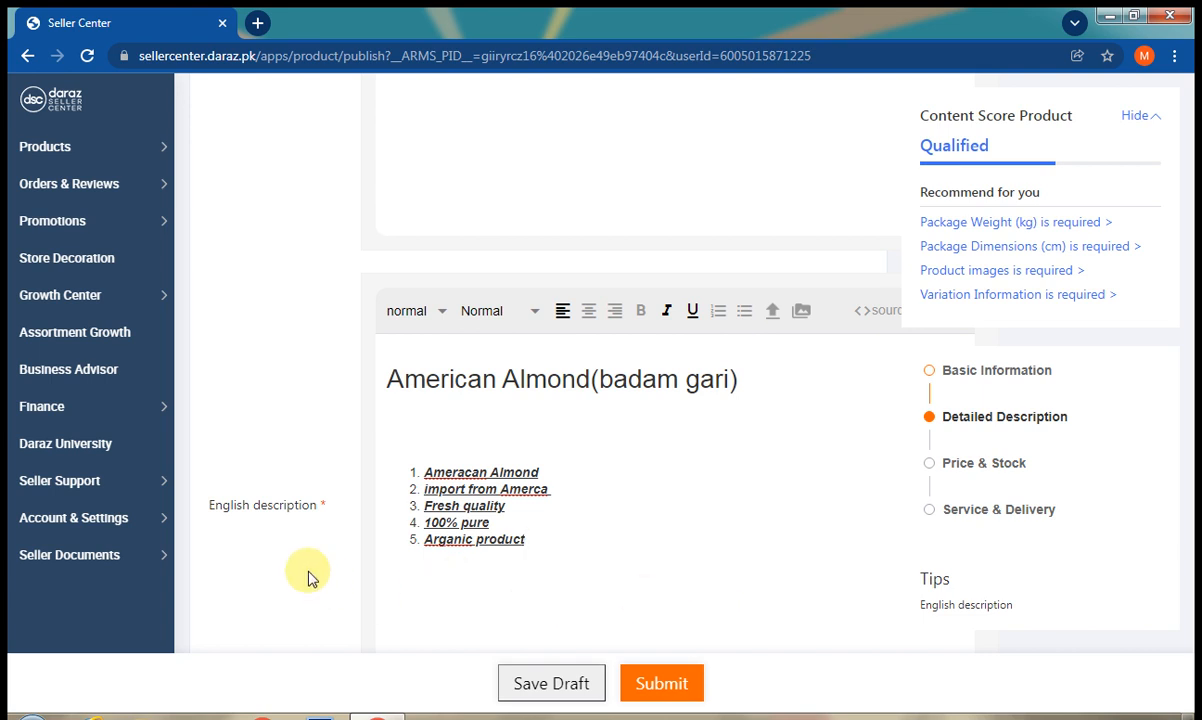
Enter "American Almond 1 kg" as what's in the box
scroll(308, 578, "down", 4)
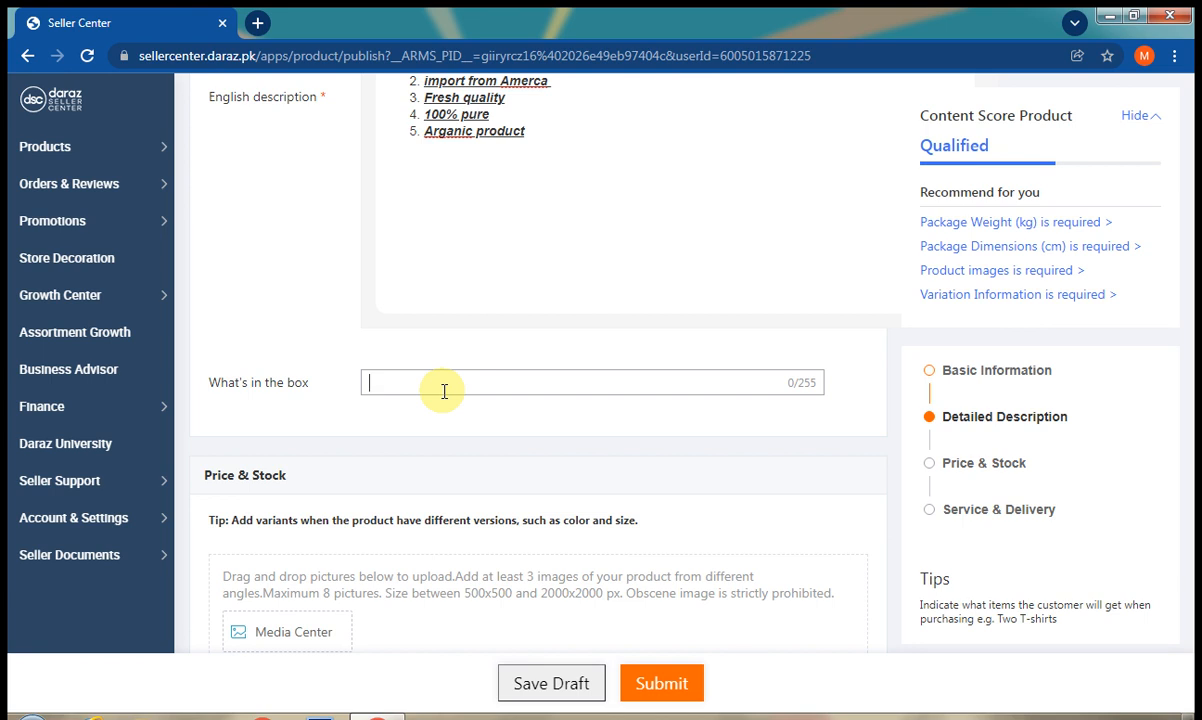
type("a")
key("BackSpace")
type("a")
type("Almond")
key("BackSpace")
key("BackSpace")
key("BackSpace")
key("BackSpace")
key("BackSpace")
key("BackSpace")
type("a")
key("BackSpace")
type("American A")
key("BackSpace")
type("Almond")
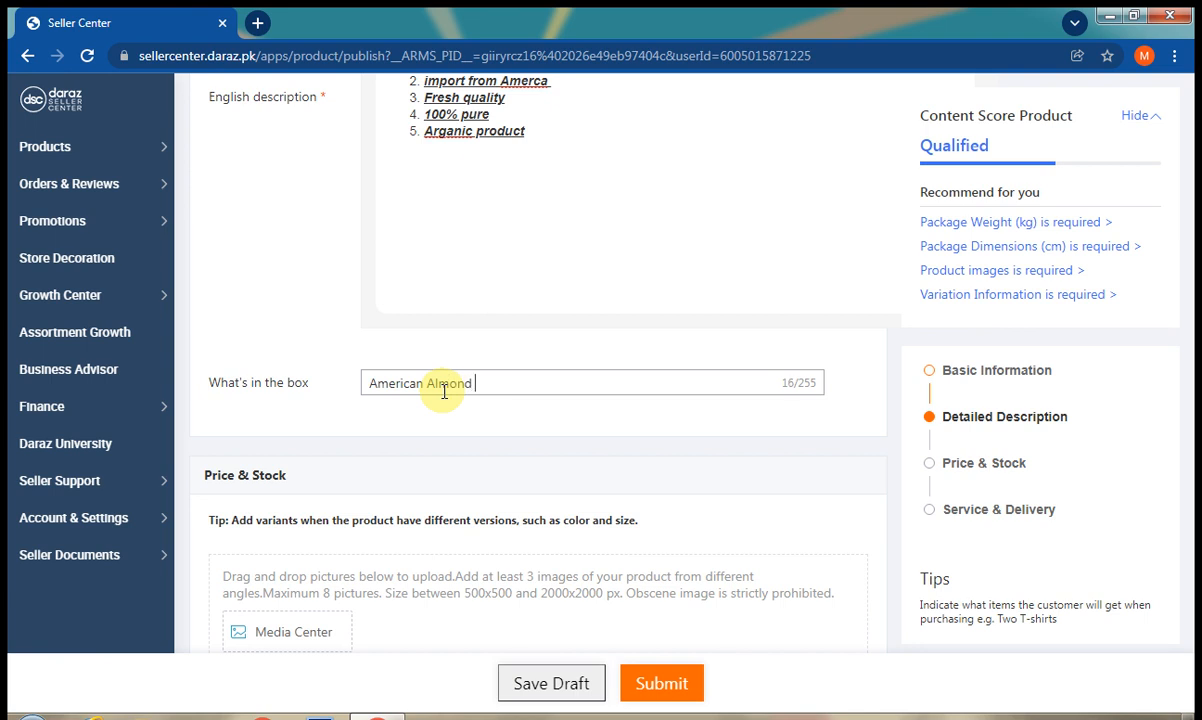
type(" 1 kg")
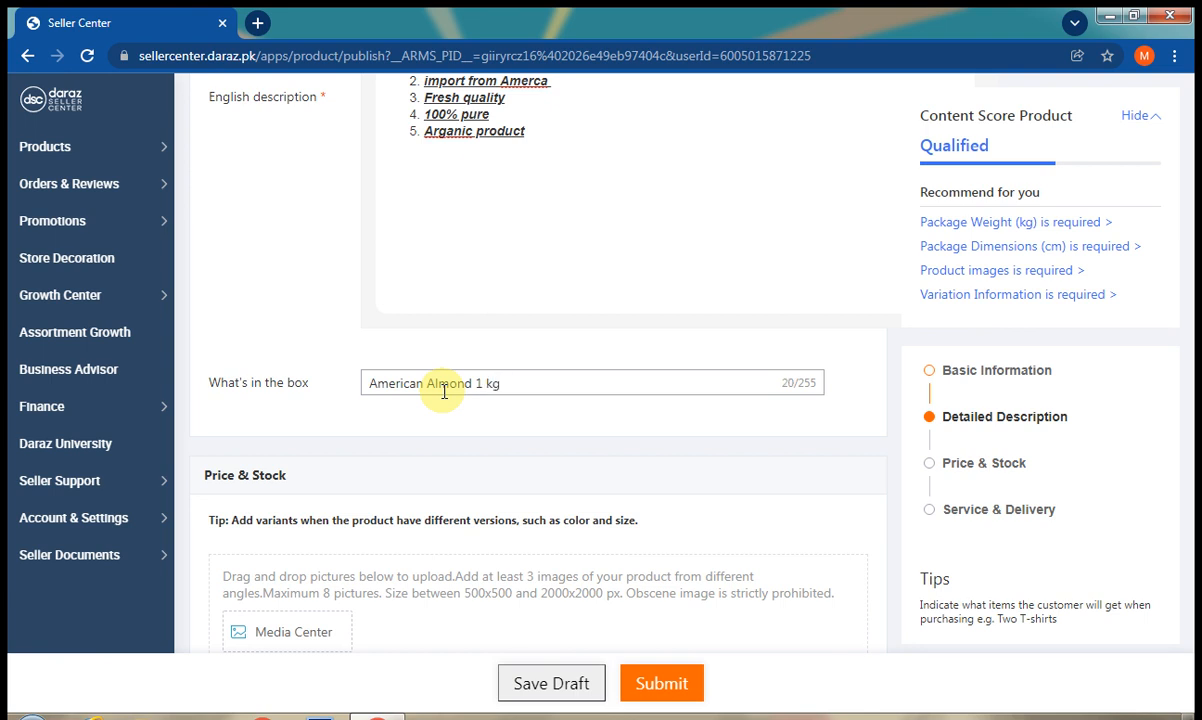
left_click(467, 456)
Upload the picture 12122 from the Downloads folder as the product's main image in the Price & Stock section
scroll(470, 452, "down", 1)
scroll(468, 453, "down", 3)
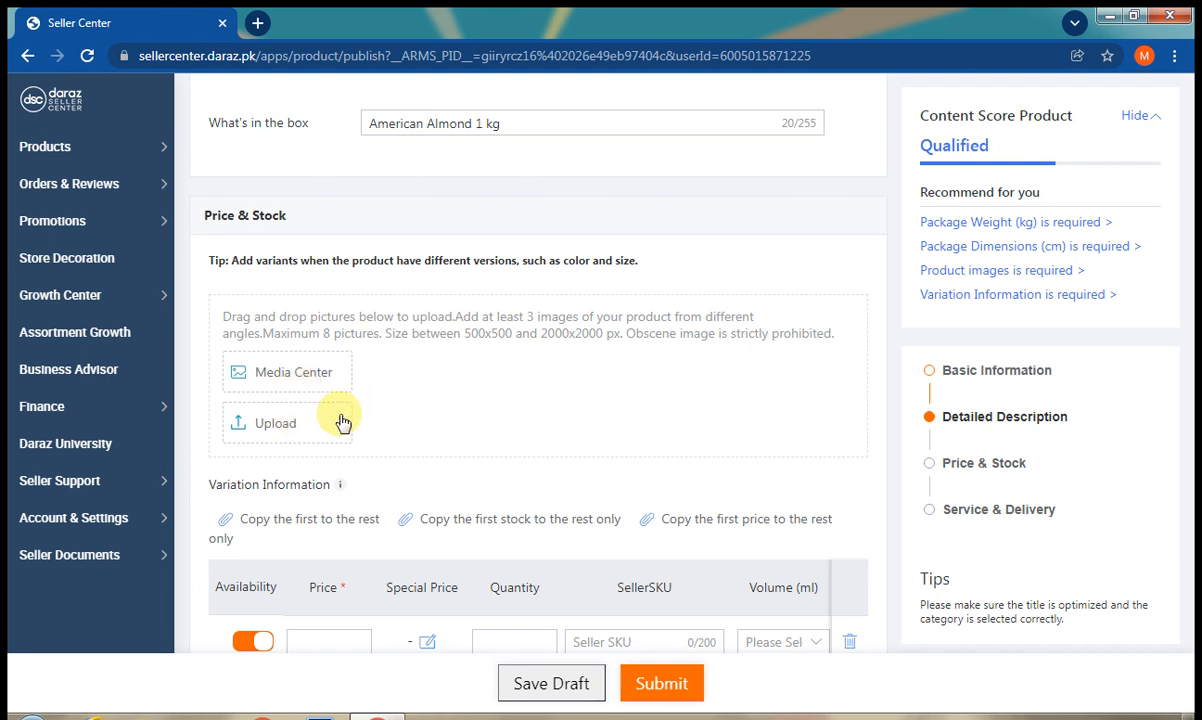
left_click(286, 428)
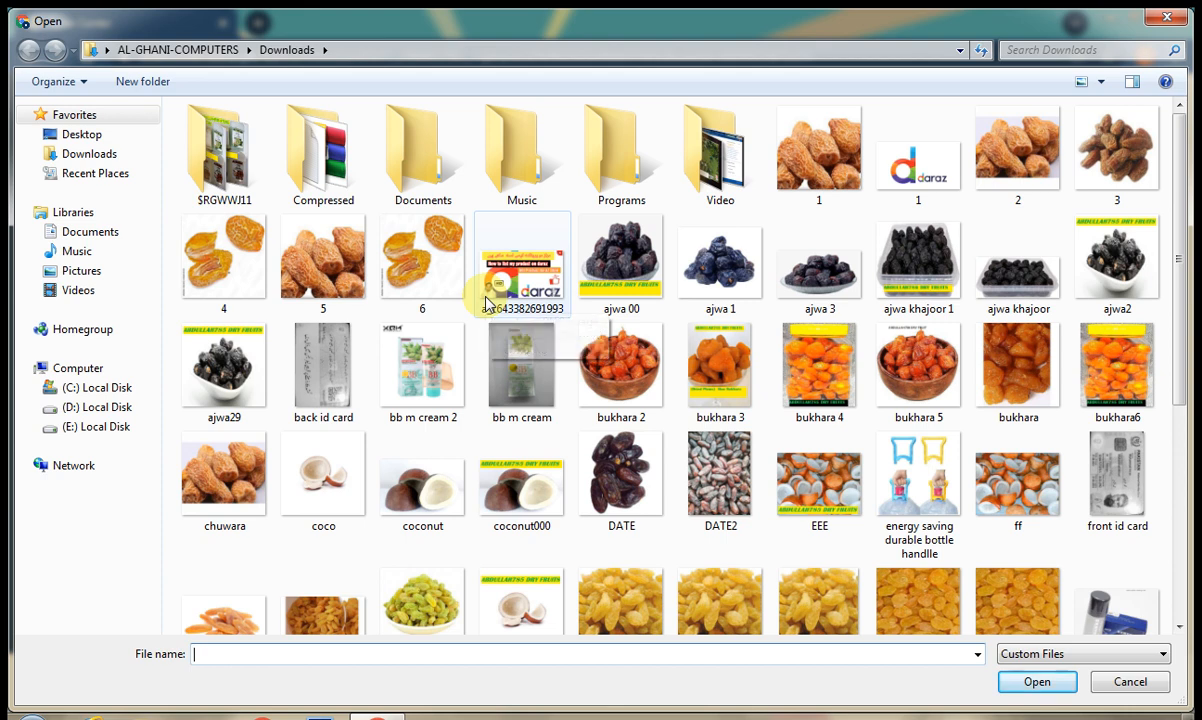
left_click_drag(1180, 242, 1146, 188)
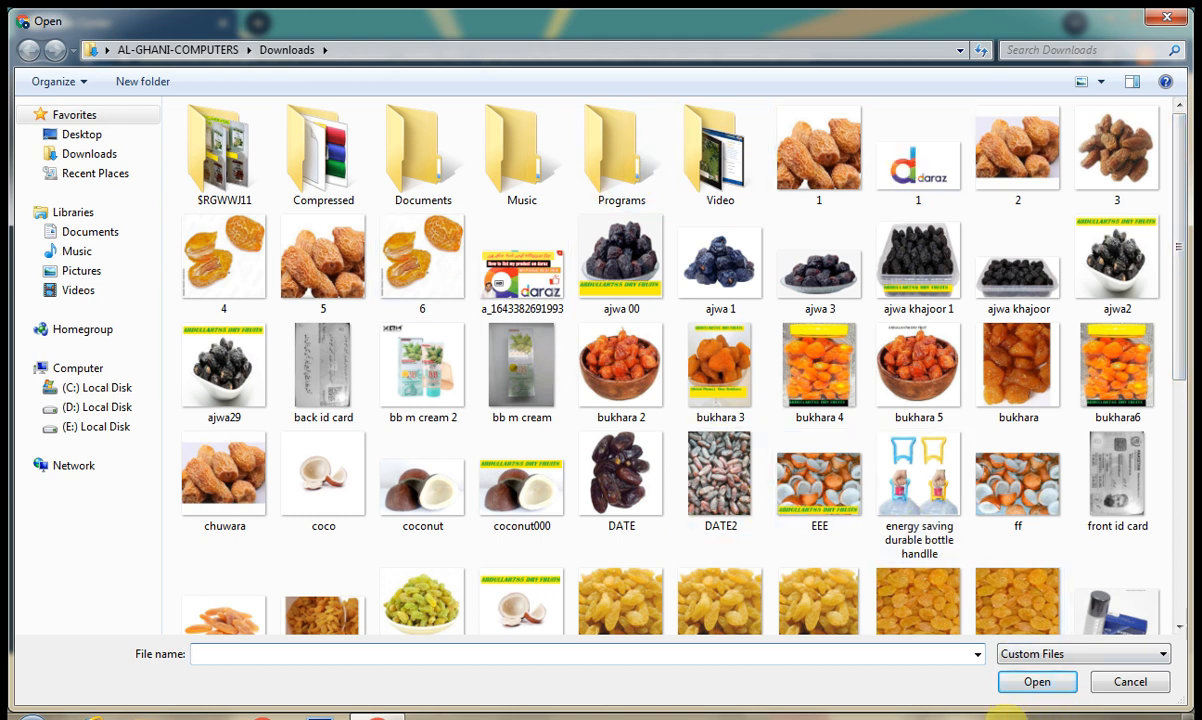
left_click(1011, 717)
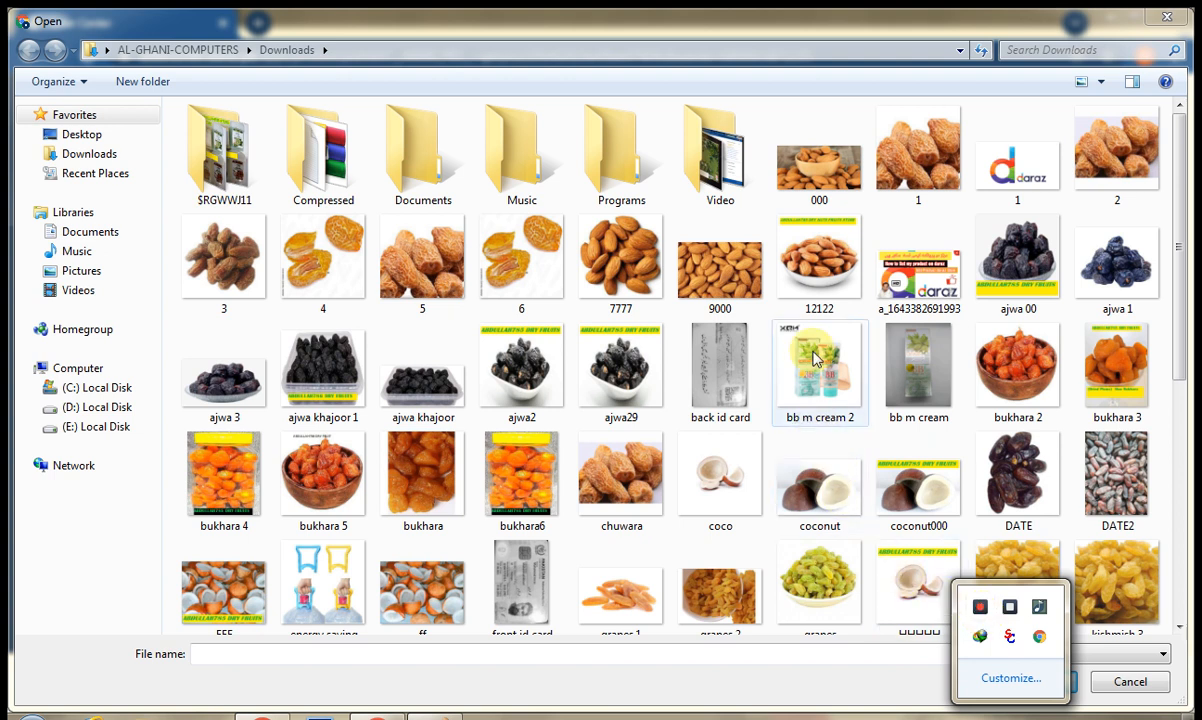
left_click(811, 266)
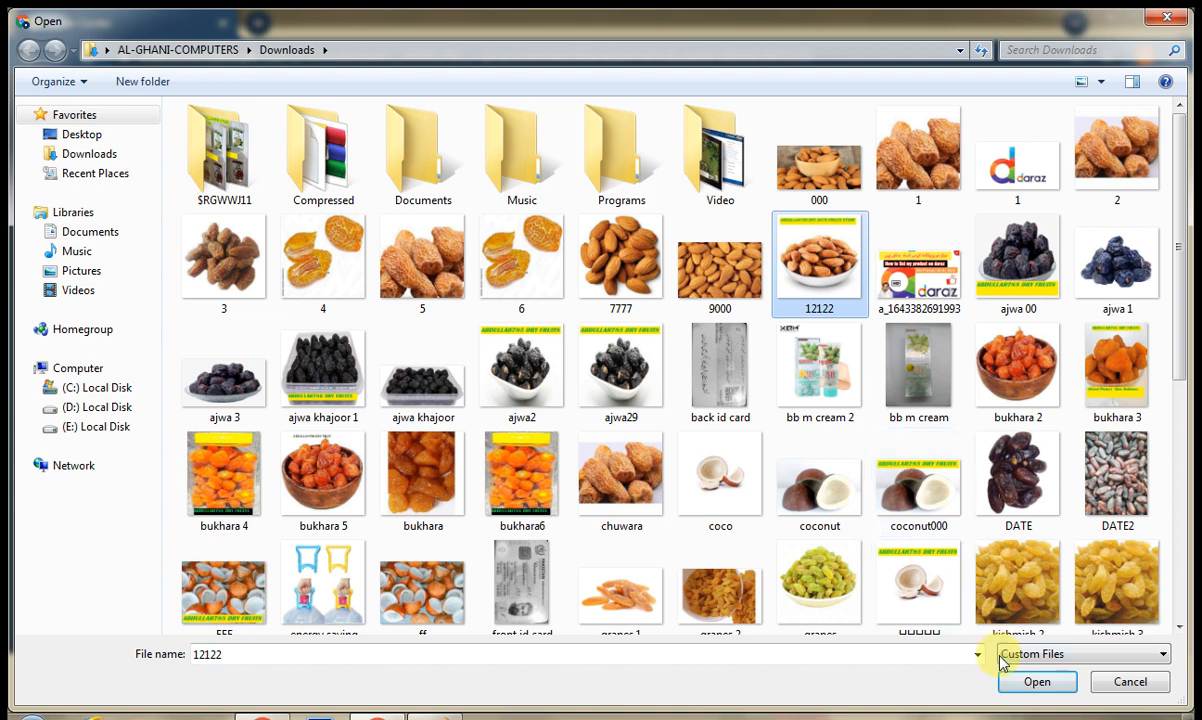
left_click(1014, 684)
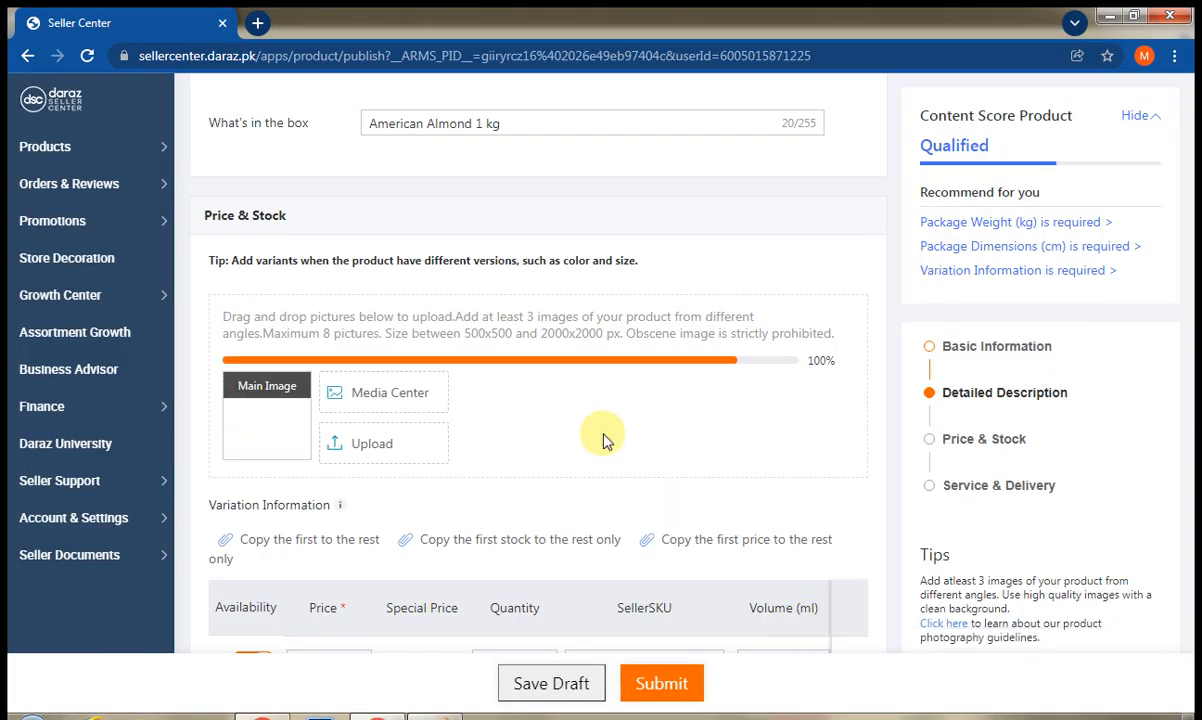
Check the uploaded main image and the allowed picture size range in the upload instructions
mouse_move(278, 392)
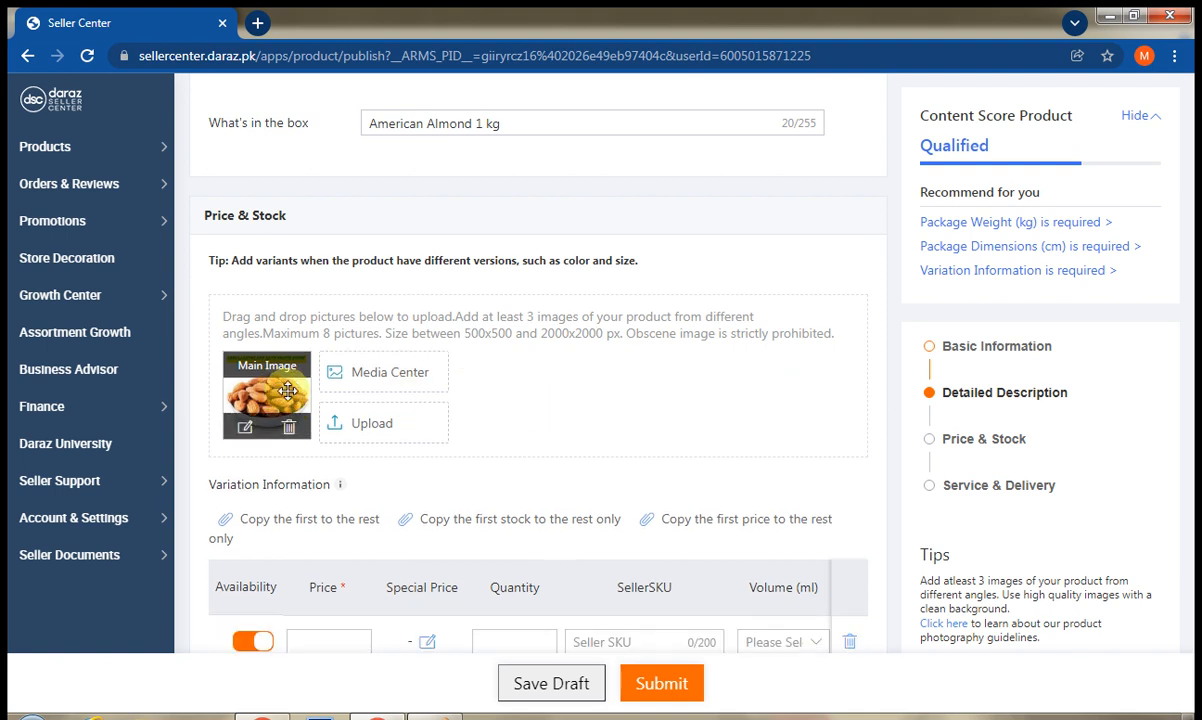
left_click_drag(462, 333, 626, 336)
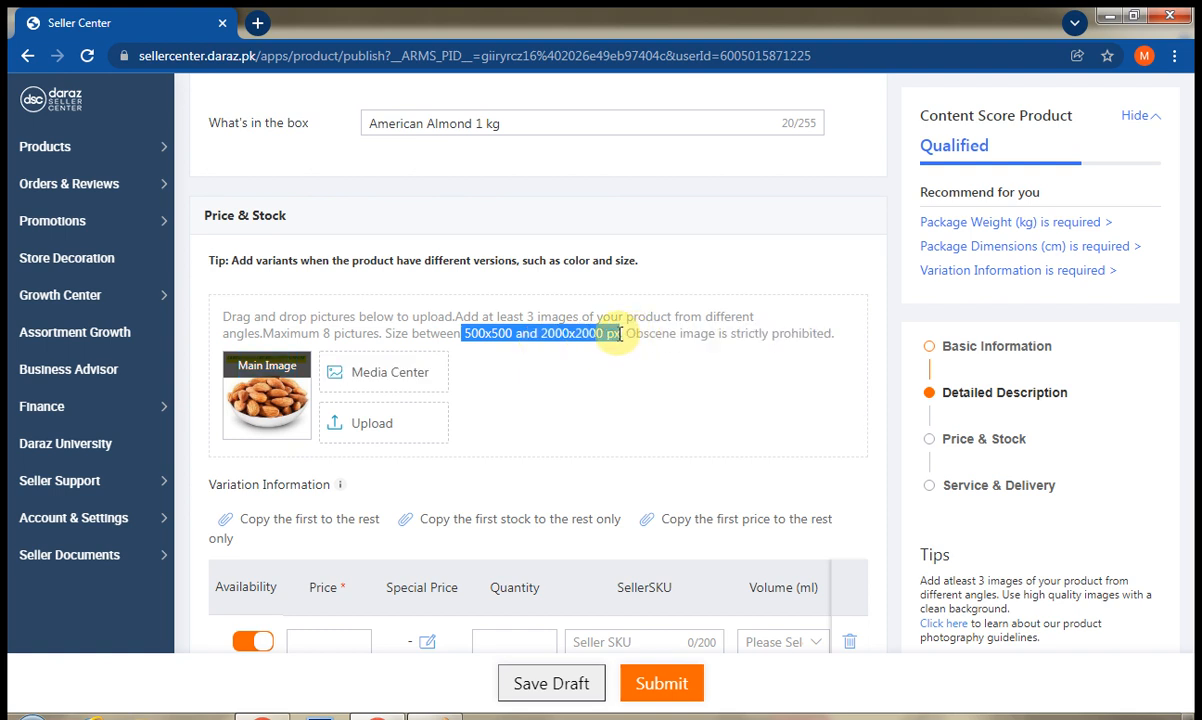
left_click(571, 396)
Try to upload the picture 7777 from the Downloads folder as the second product image
left_click(389, 410)
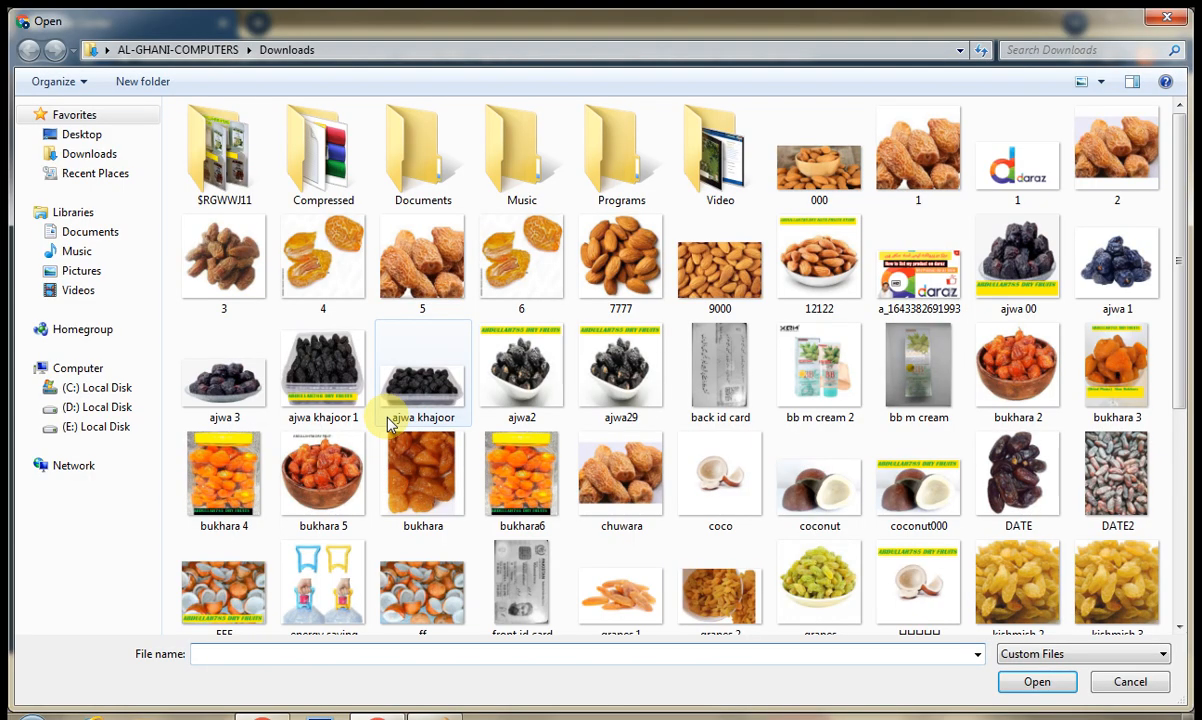
left_click(1161, 18)
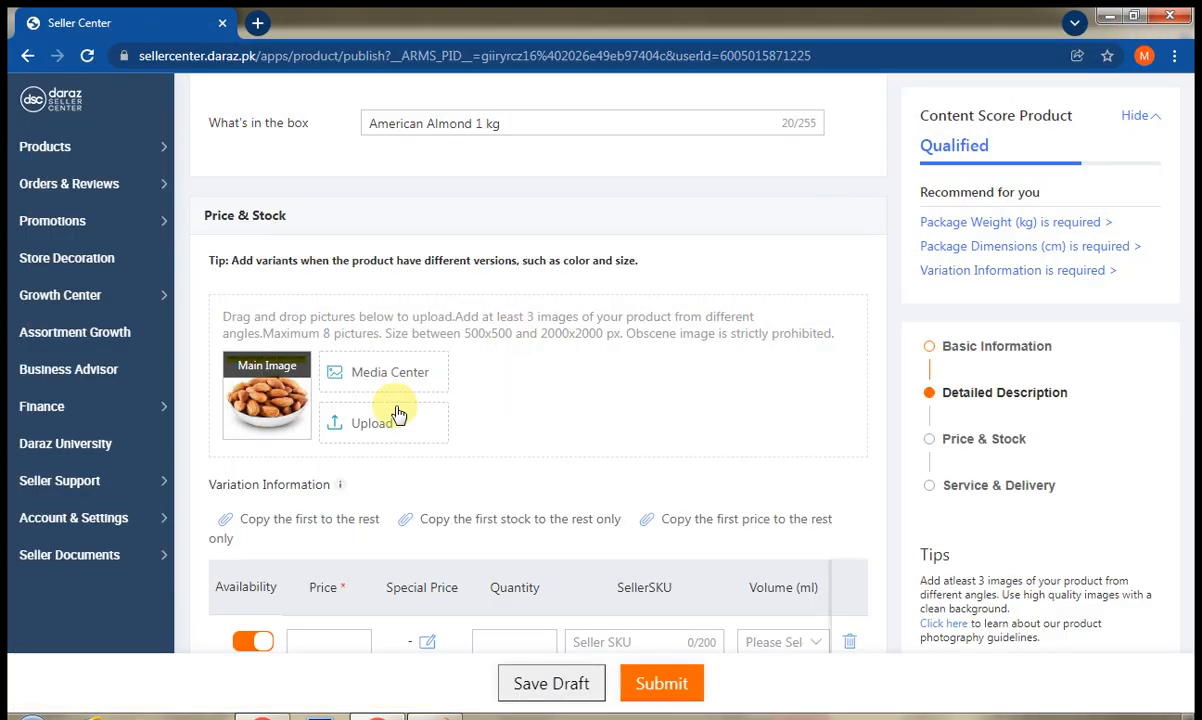
left_click(395, 423)
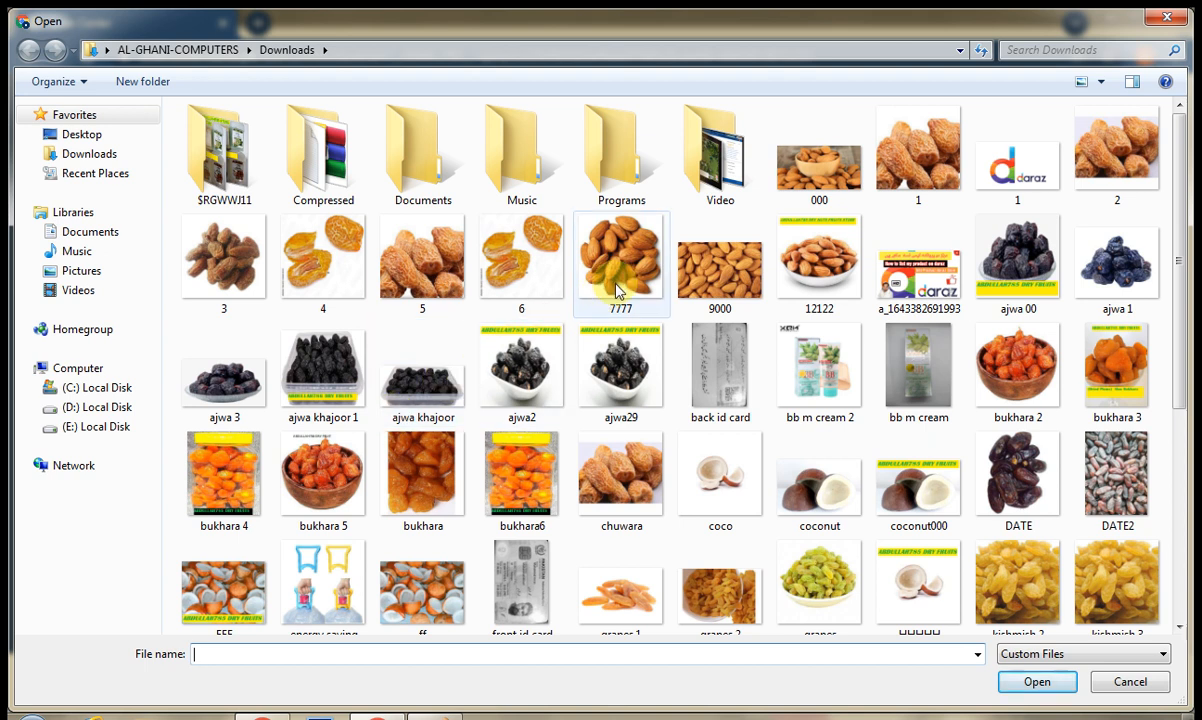
left_click(617, 289)
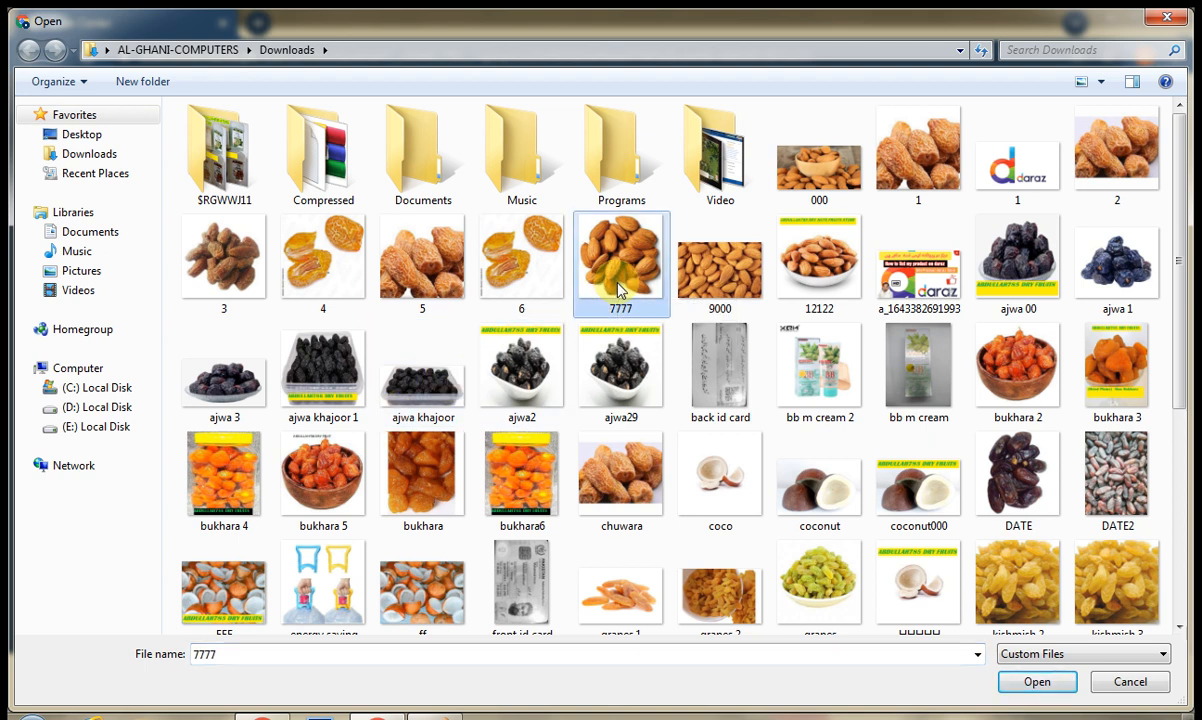
left_click(1028, 681)
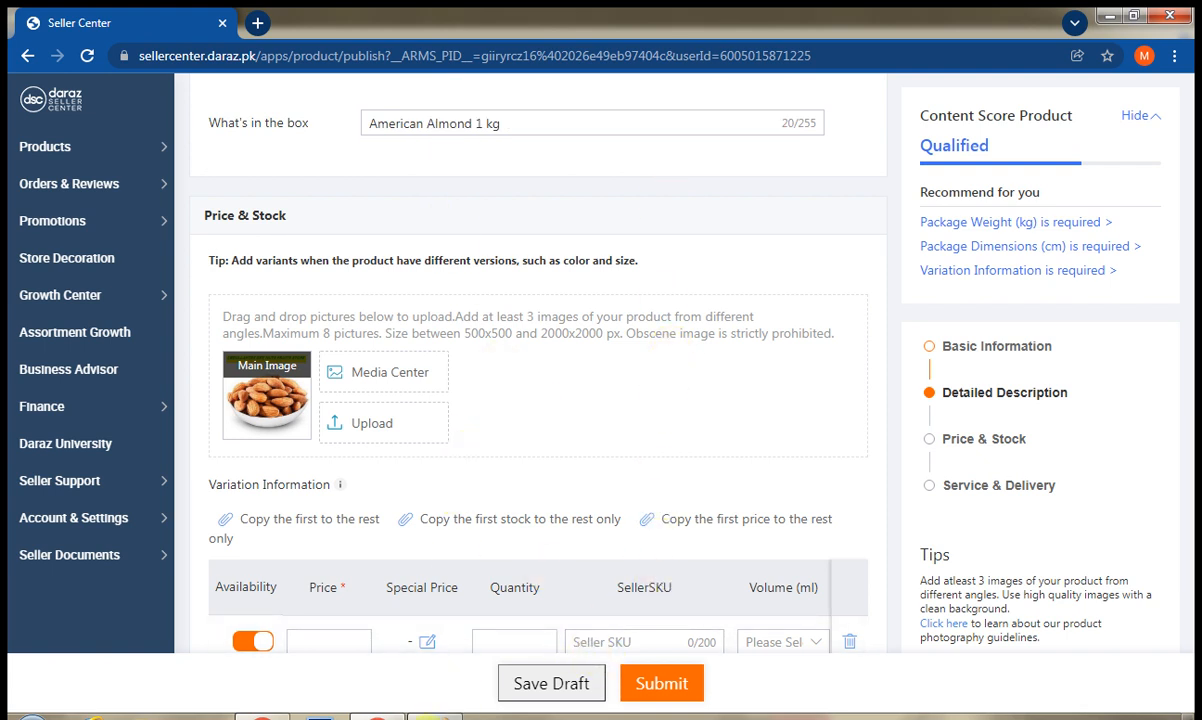
Switch to Paint and open the picture 7777 from the Downloads folder
left_click(432, 716)
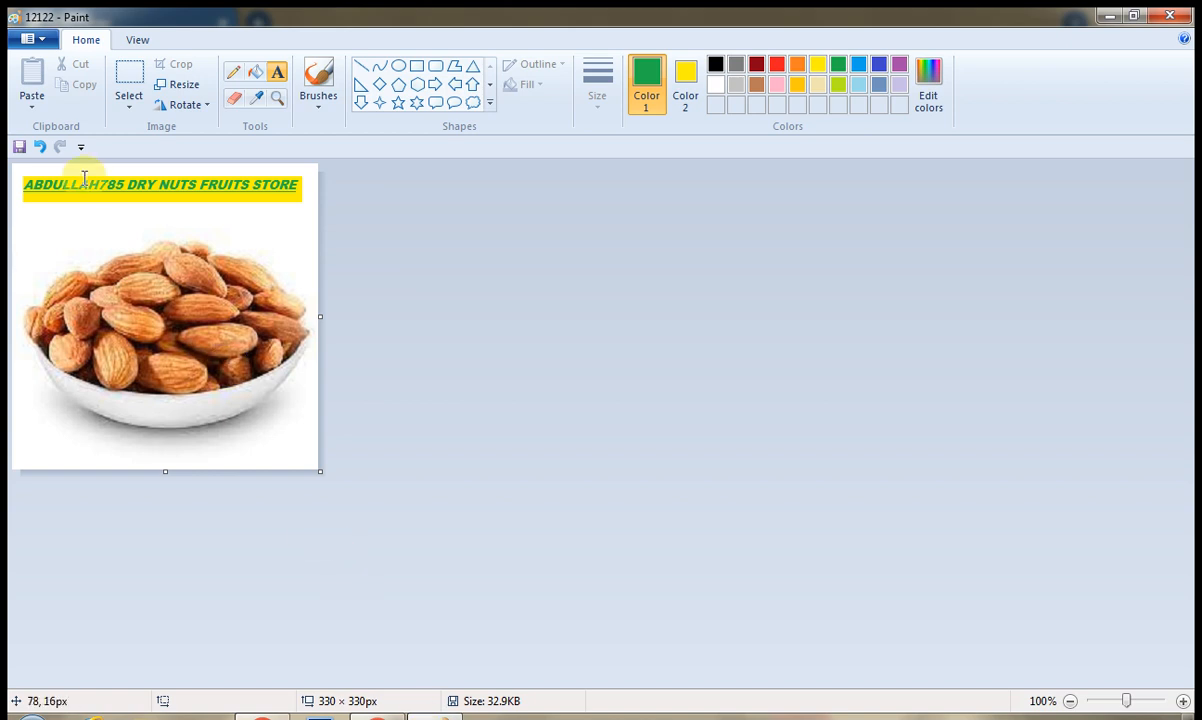
left_click(30, 39)
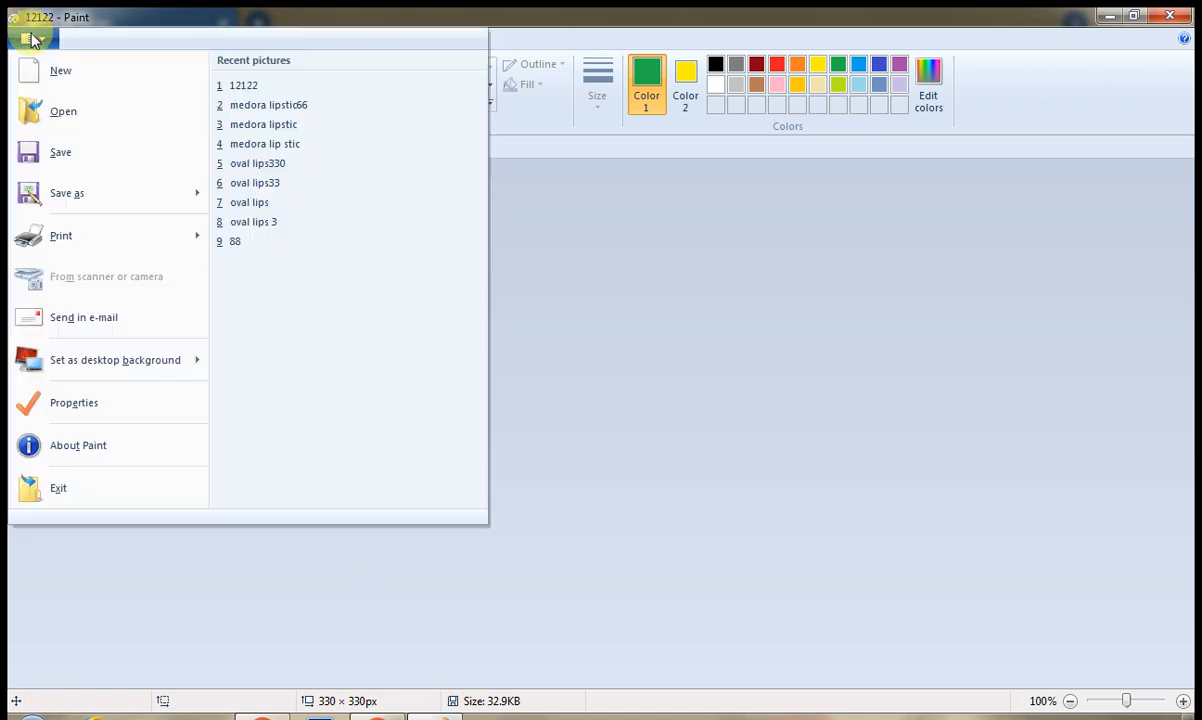
left_click(83, 117)
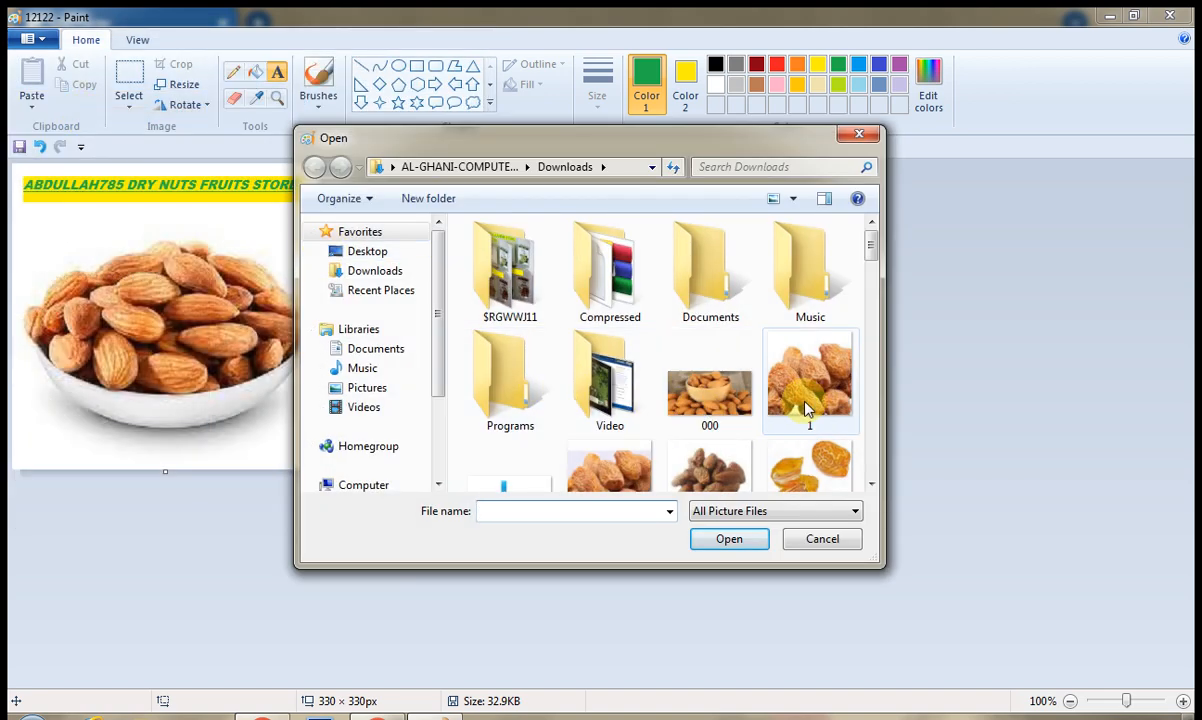
left_click_drag(875, 249, 878, 268)
left_click(713, 401)
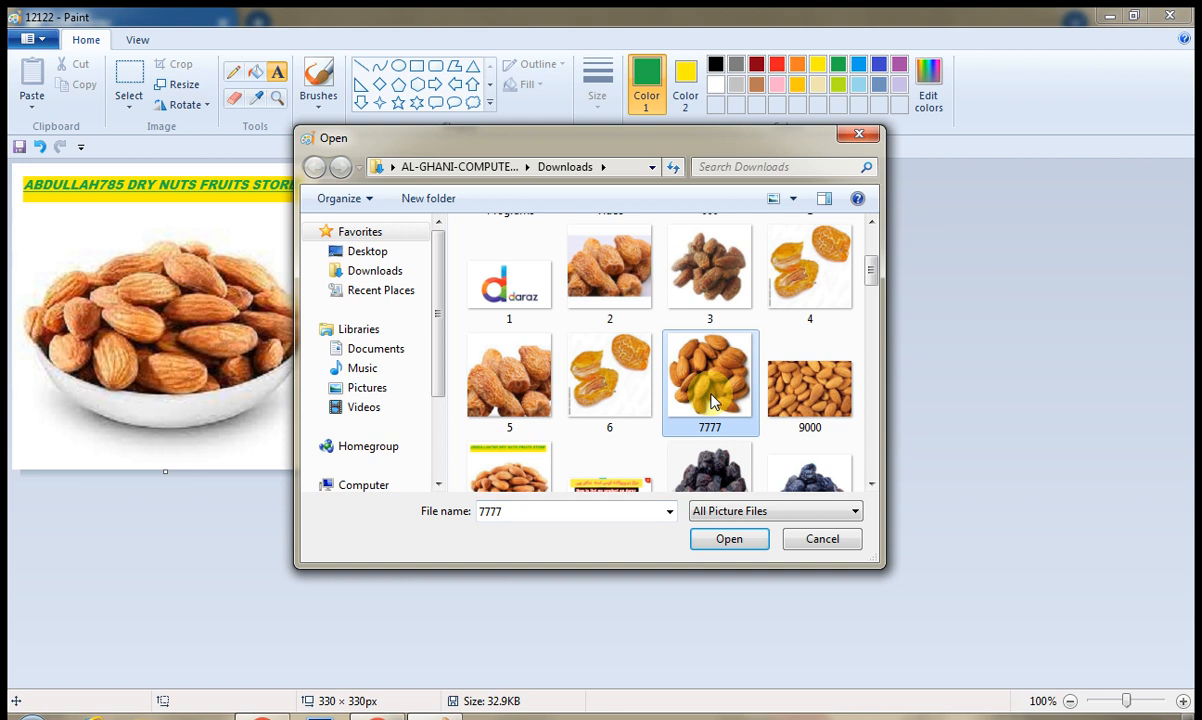
left_click(727, 538)
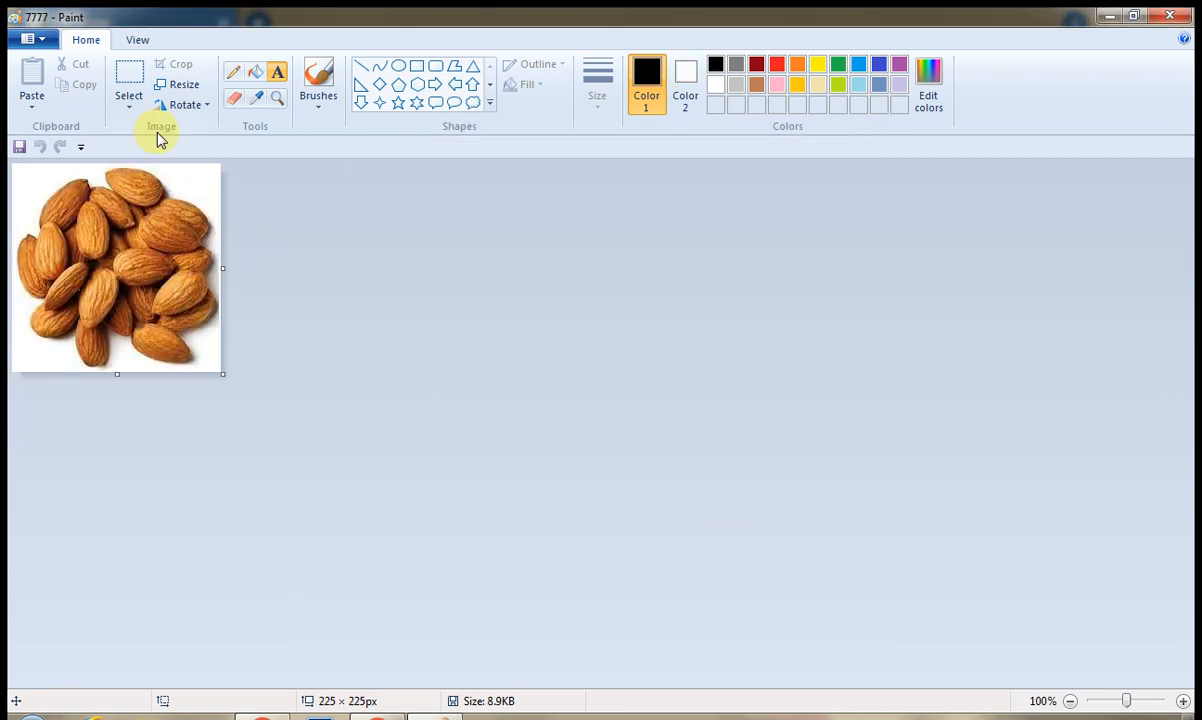
Resize the picture to 330 × 330 pixels with the aspect ratio unlocked
left_click(190, 86)
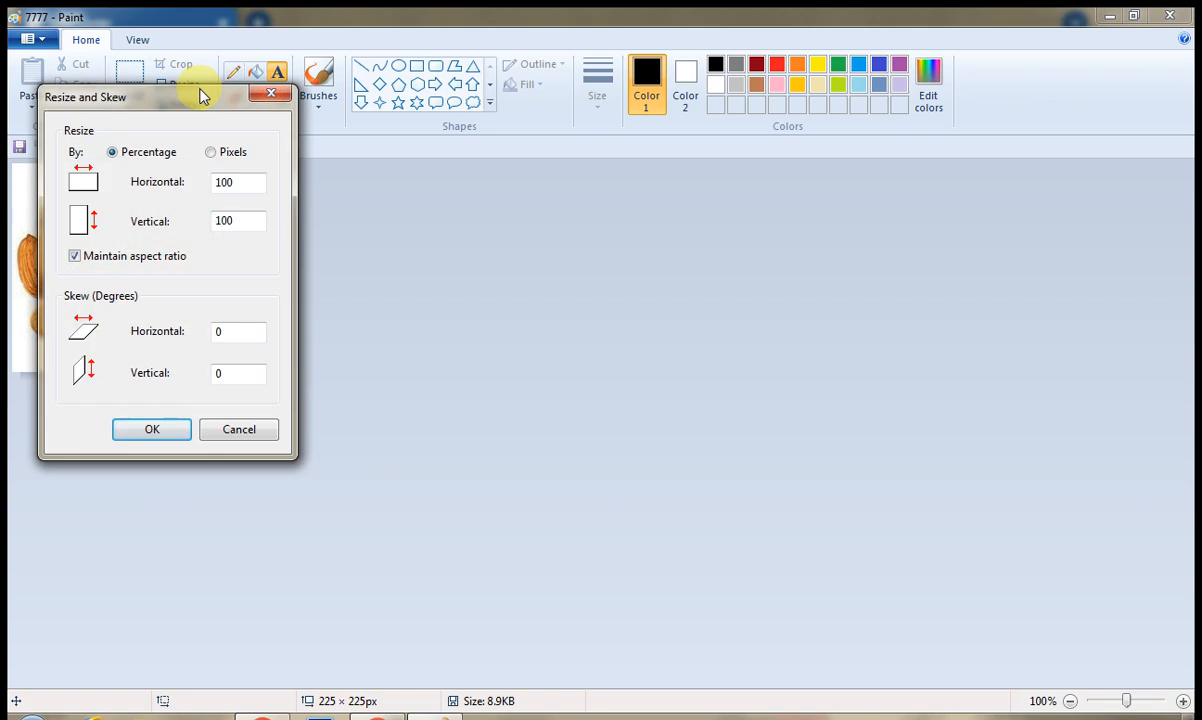
left_click(76, 256)
left_click(210, 152)
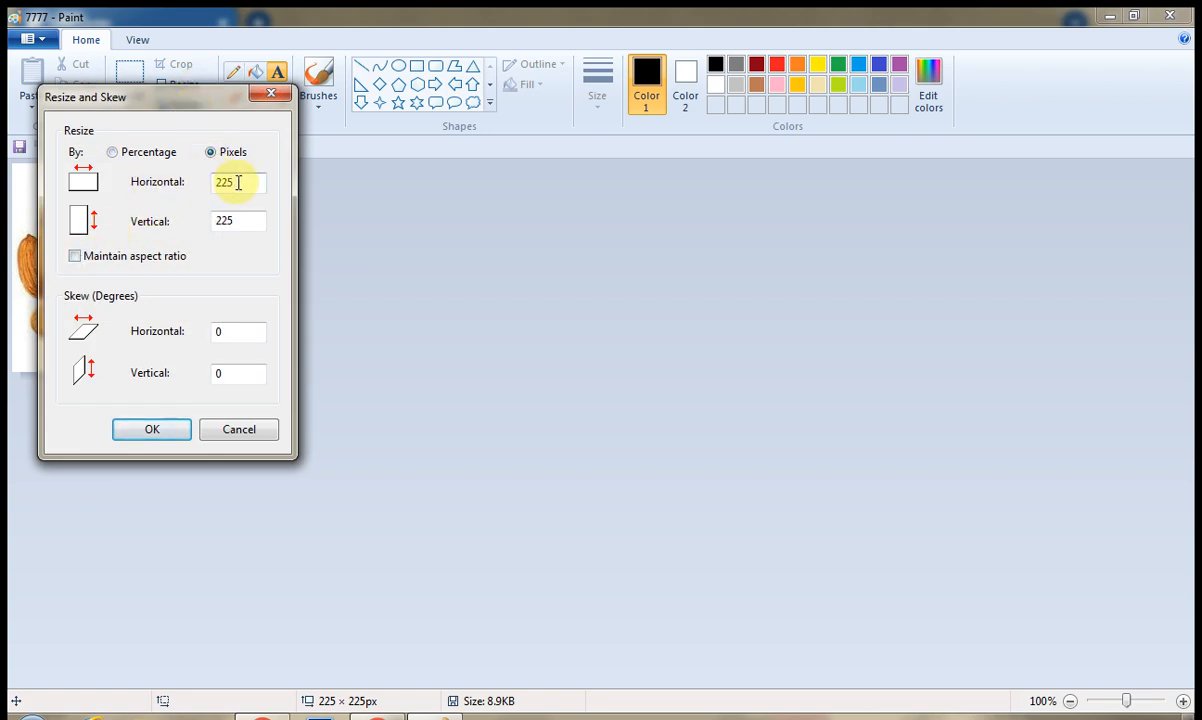
left_click_drag(238, 182, 224, 182)
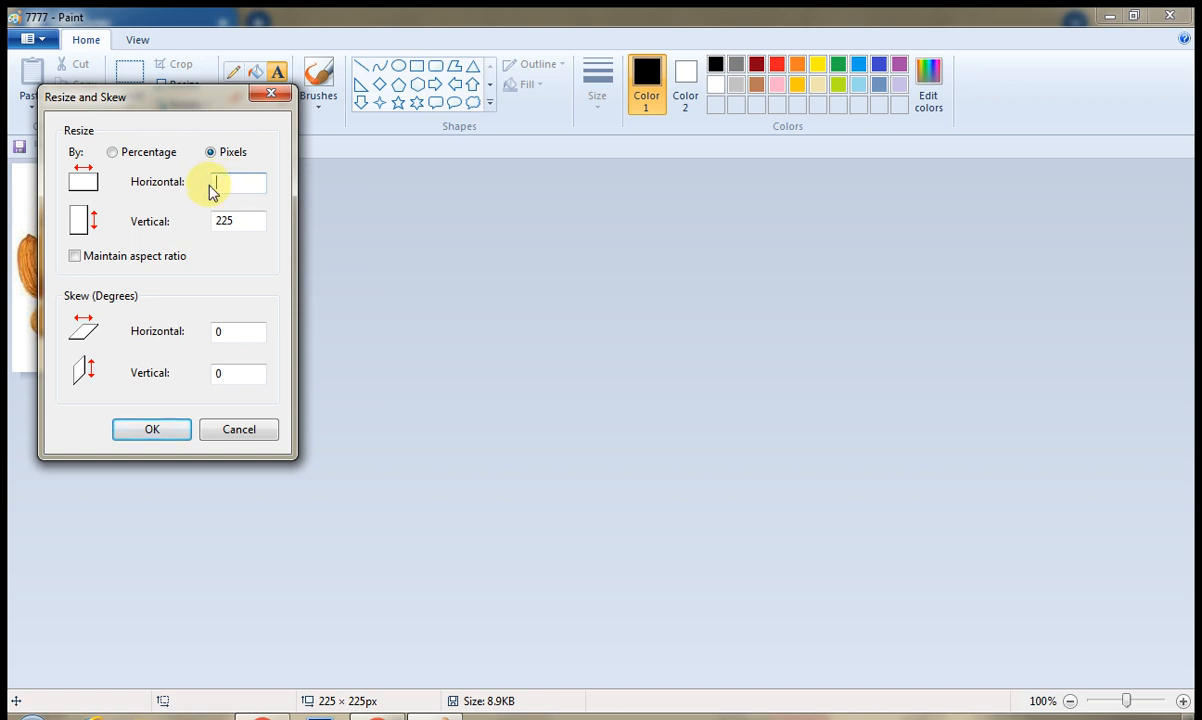
type("330")
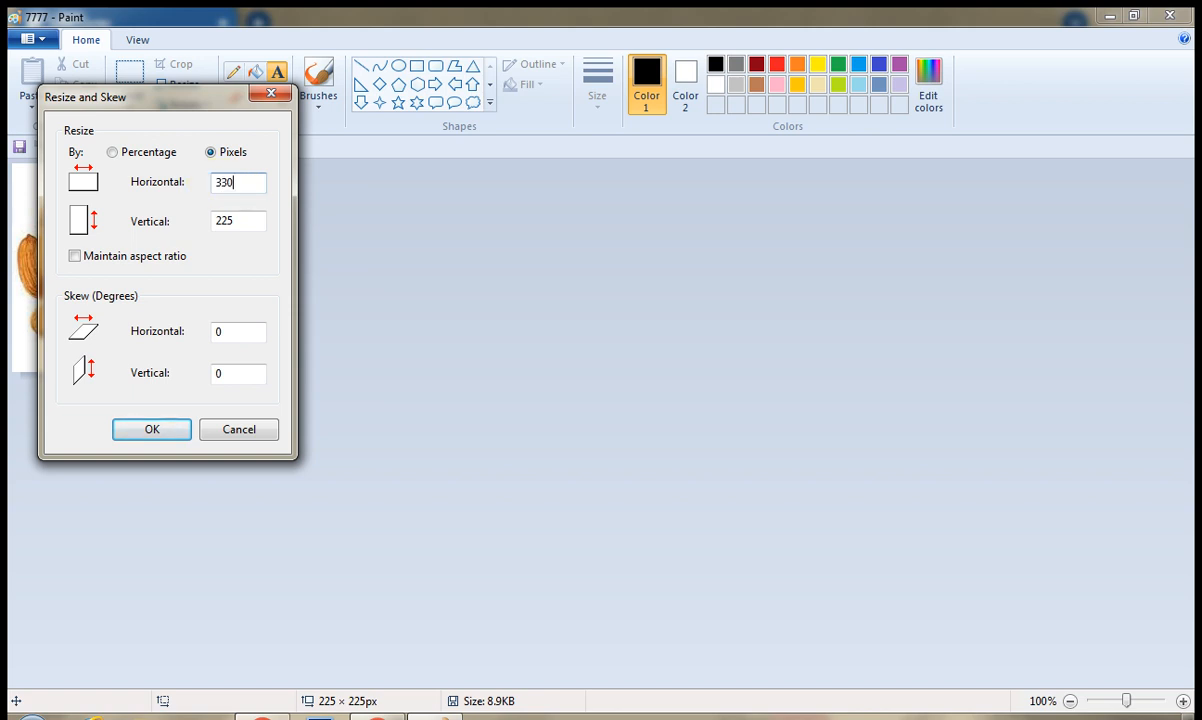
left_click_drag(236, 220, 183, 230)
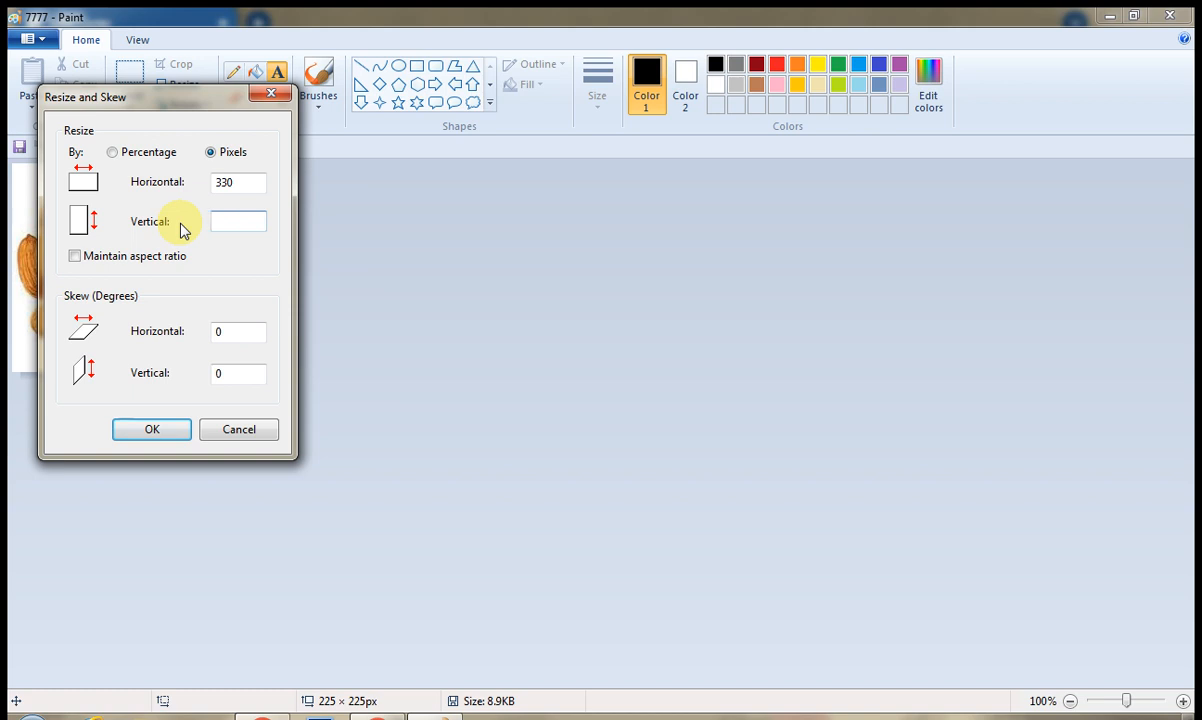
type("330")
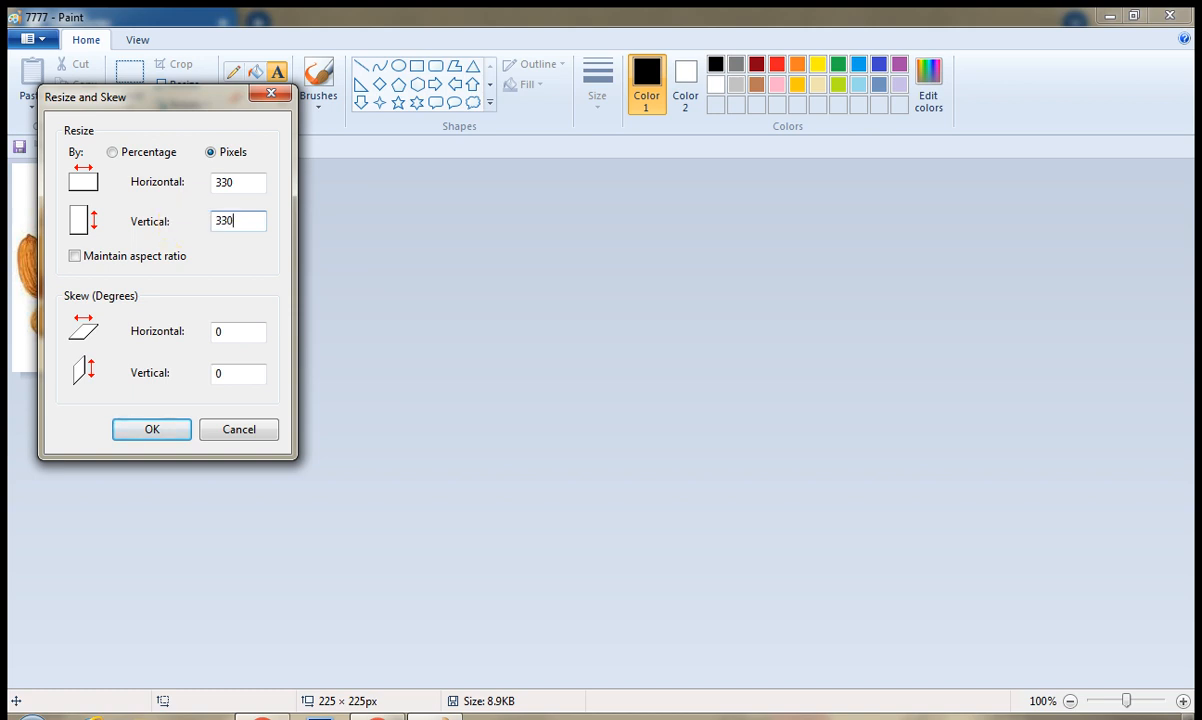
key("Return")
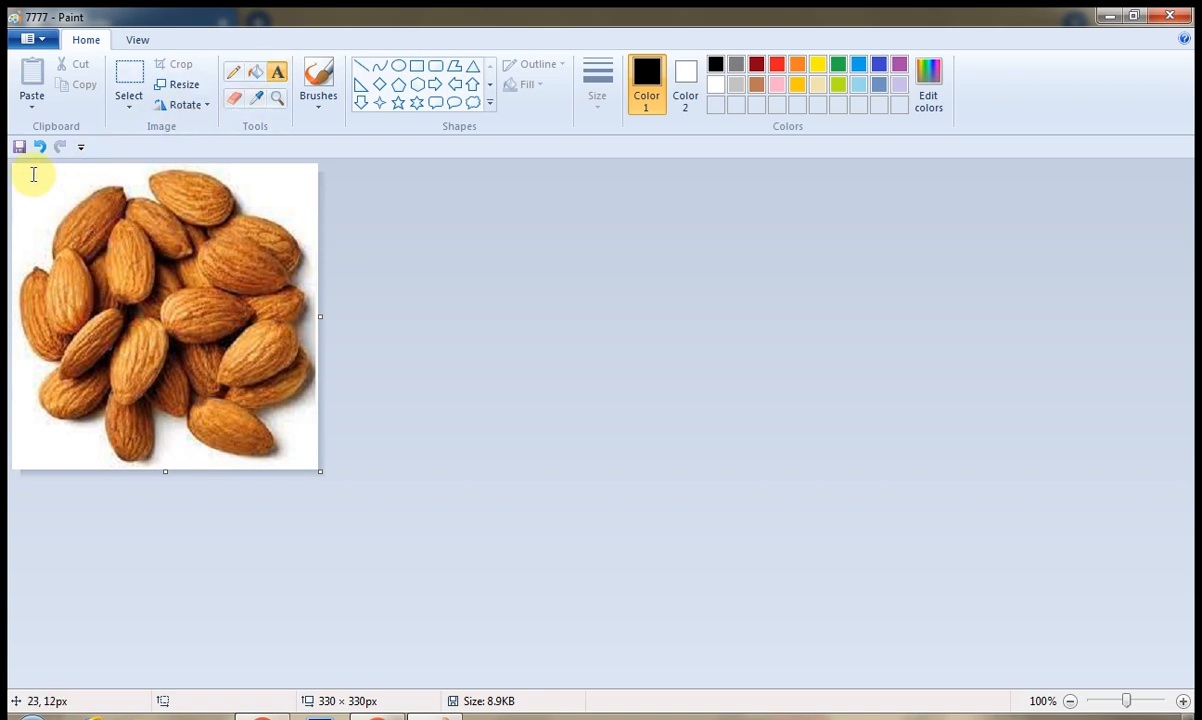
Add a text box about 307 × 39 px along the picture's upper edge reading "ABDULLAH85 DRY NUTS FRUIT STORE" in green on yellow
left_click_drag(18, 168, 300, 203)
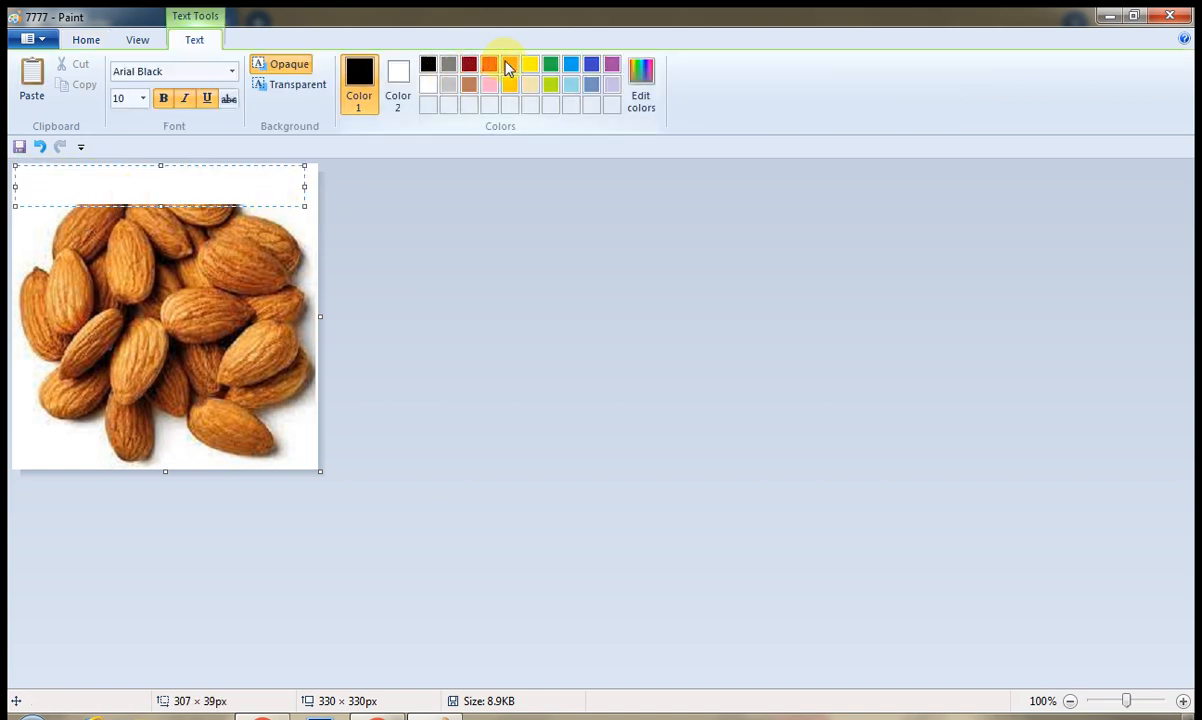
left_click(550, 63)
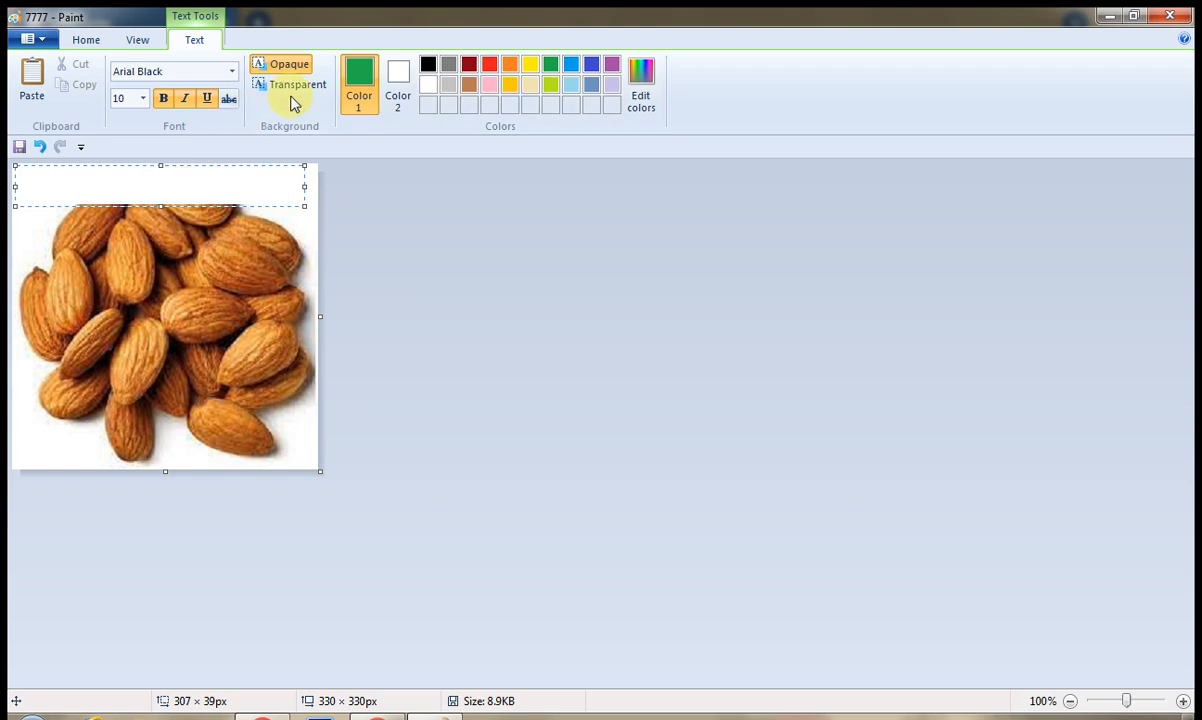
left_click(397, 78)
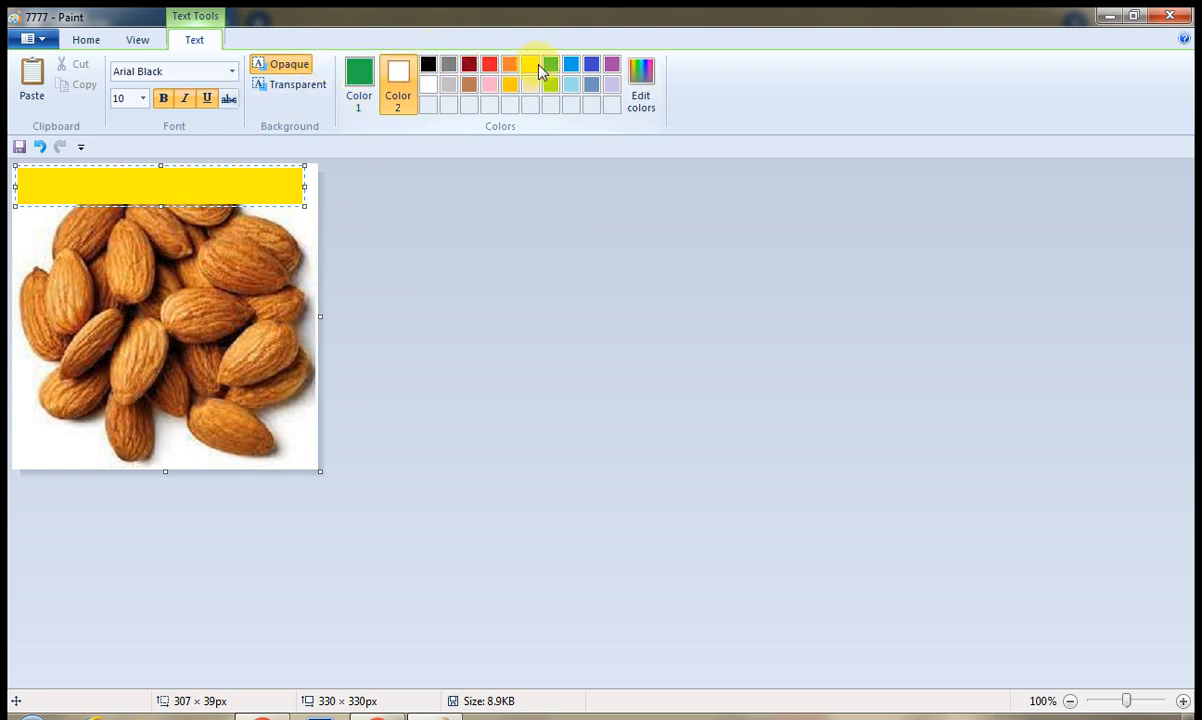
left_click(536, 66)
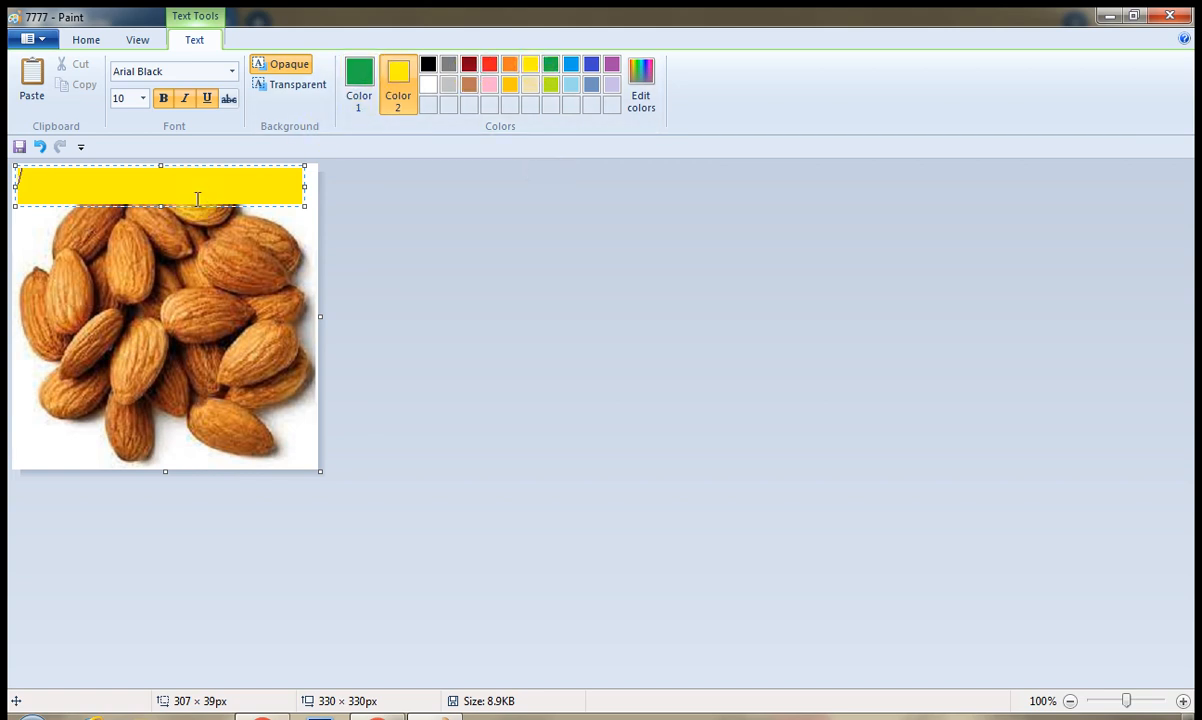
type("ABDULLAH85 DRY NUTS FRUIT STORE")
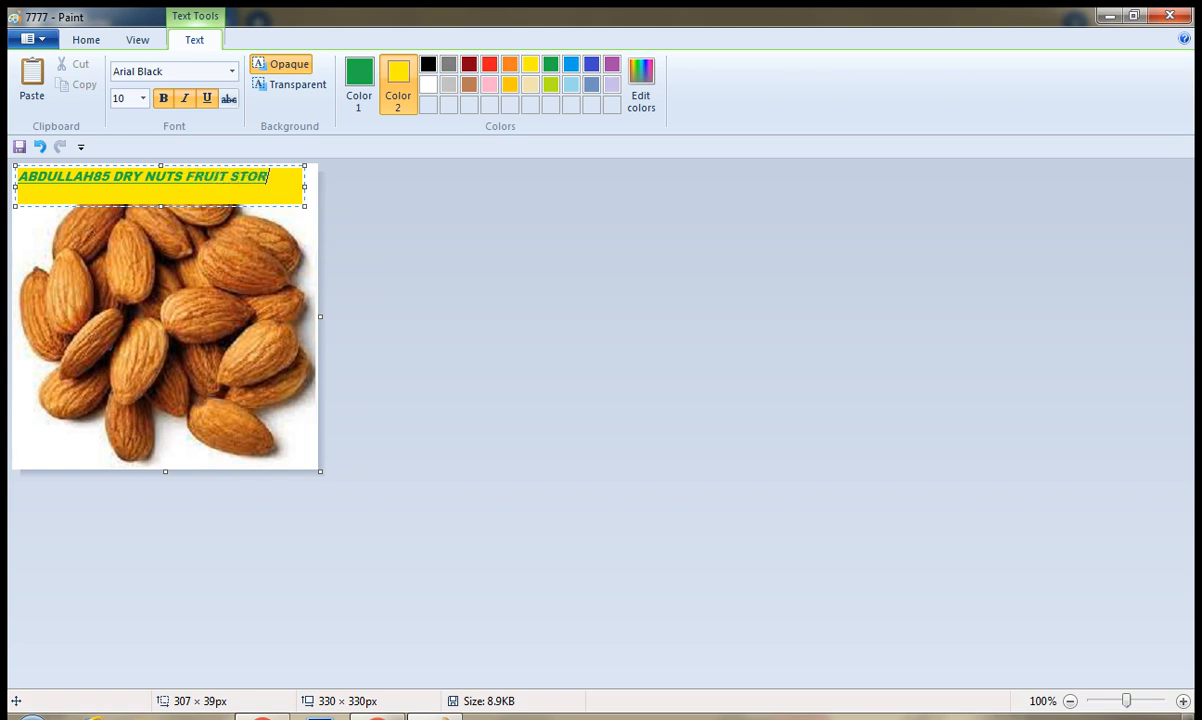
Save the edited picture as the JPEG 7777 in the Downloads folder, replacing the existing file
left_click(20, 37)
left_click(70, 193)
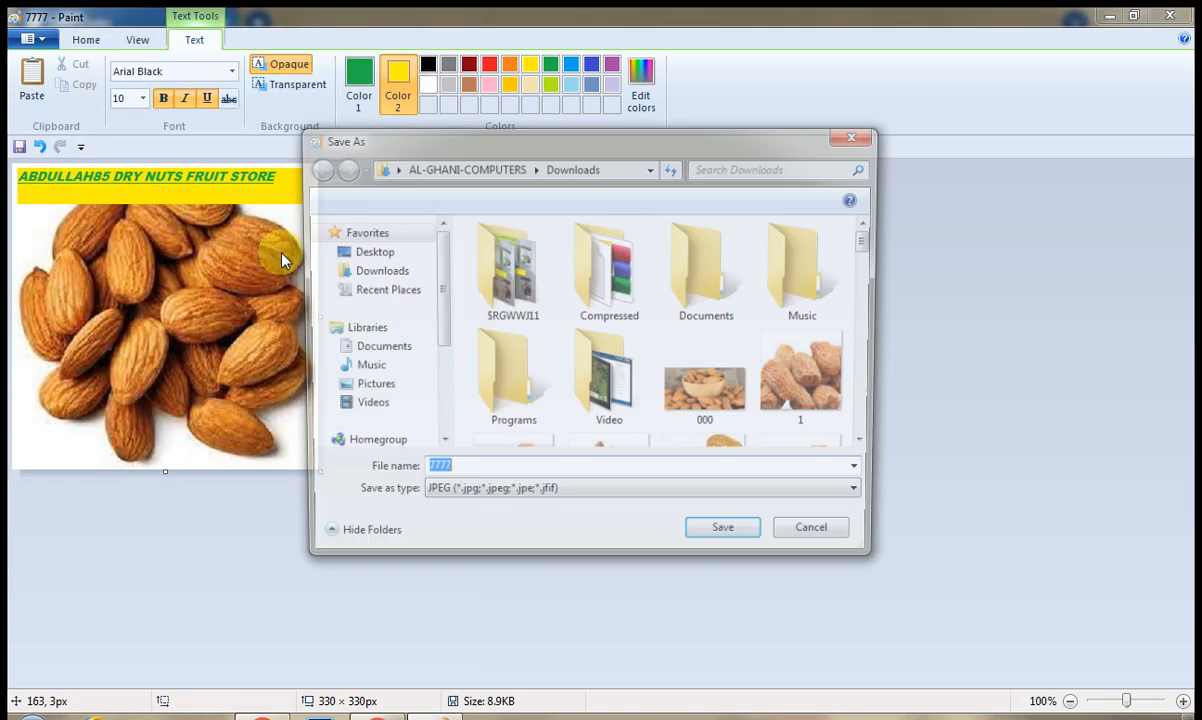
left_click(728, 535)
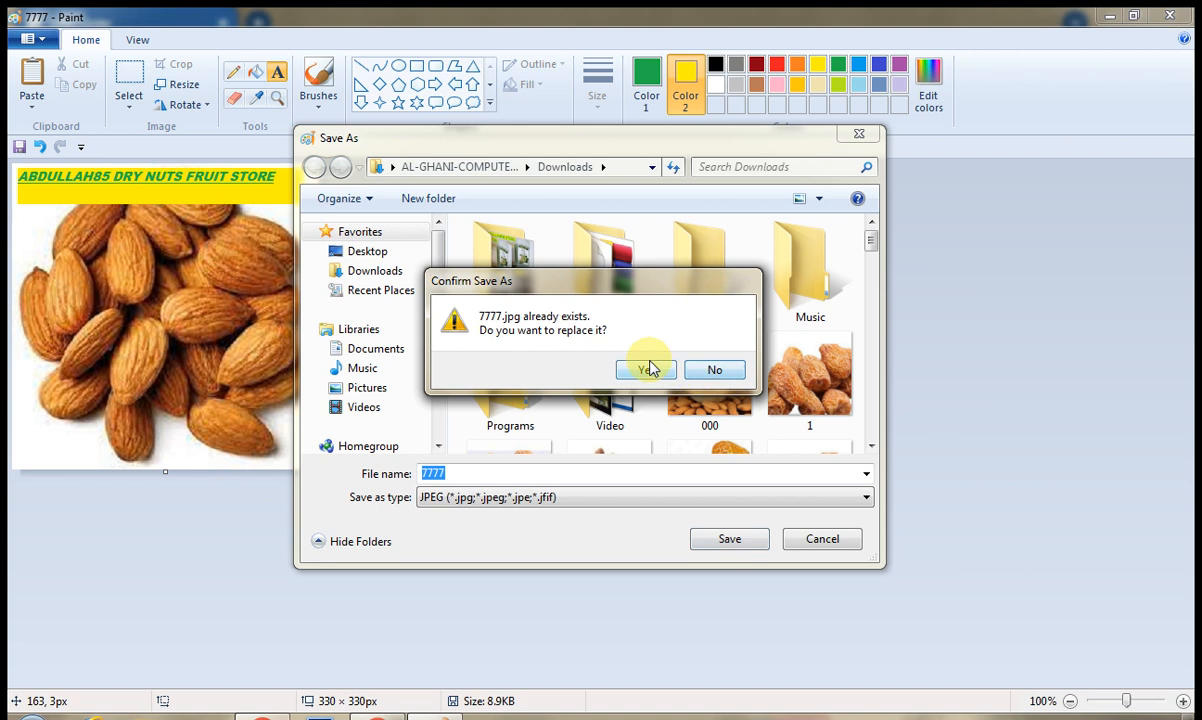
left_click(650, 369)
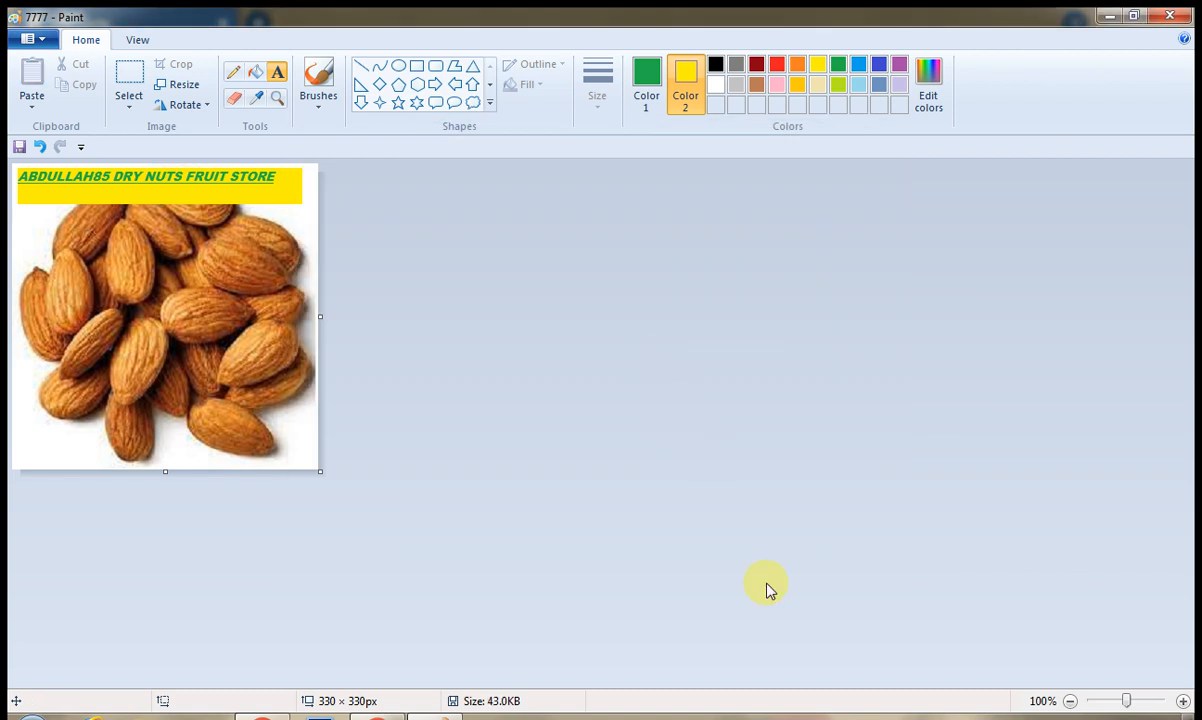
Switch to the Seller Center listing and upload the picture 7777 from the Downloads folder as the second product image
left_click(386, 717)
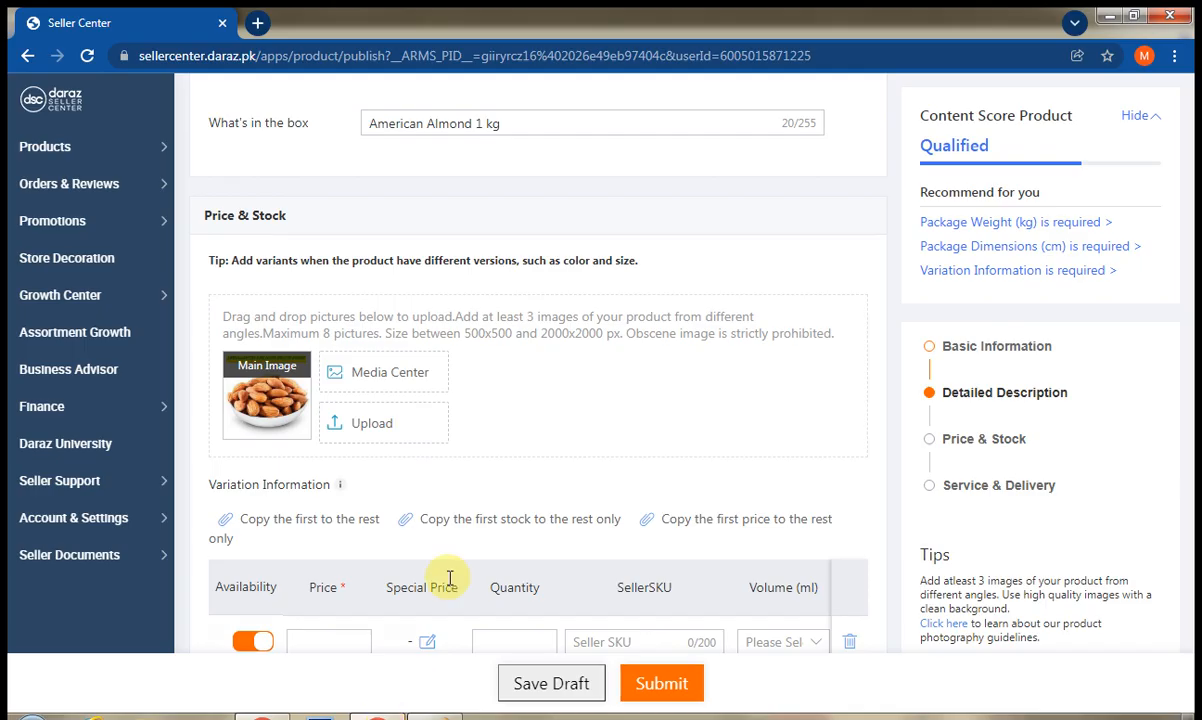
left_click(372, 425)
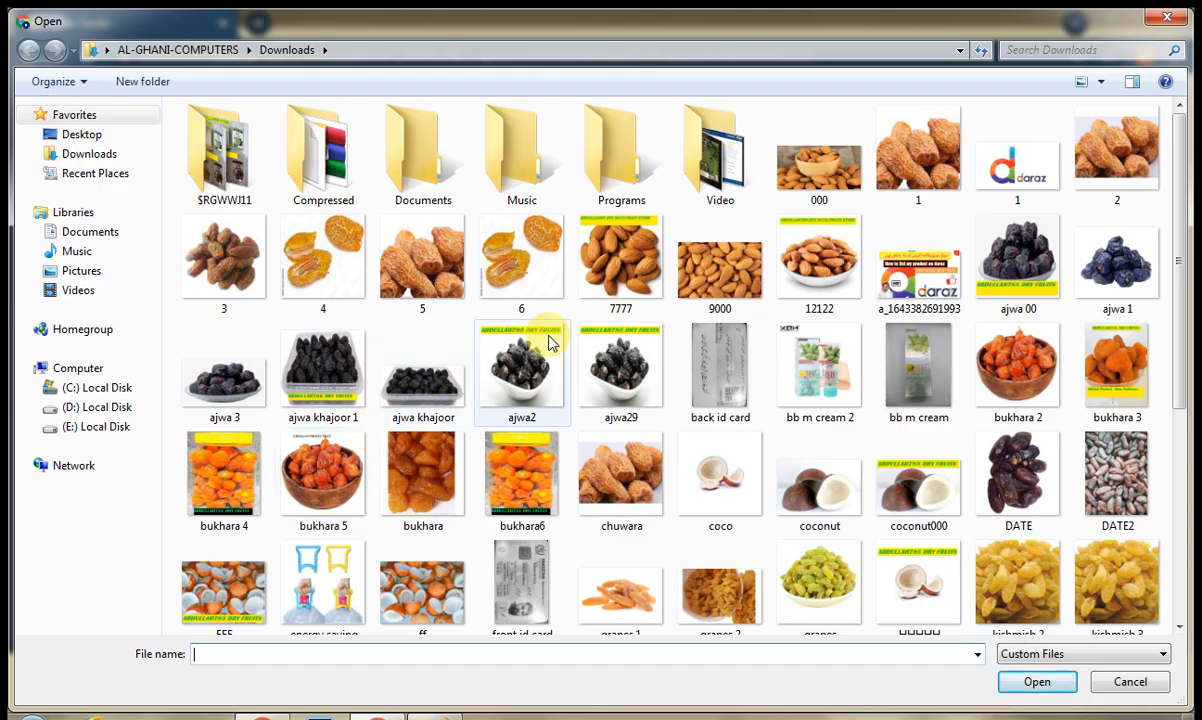
left_click(628, 293)
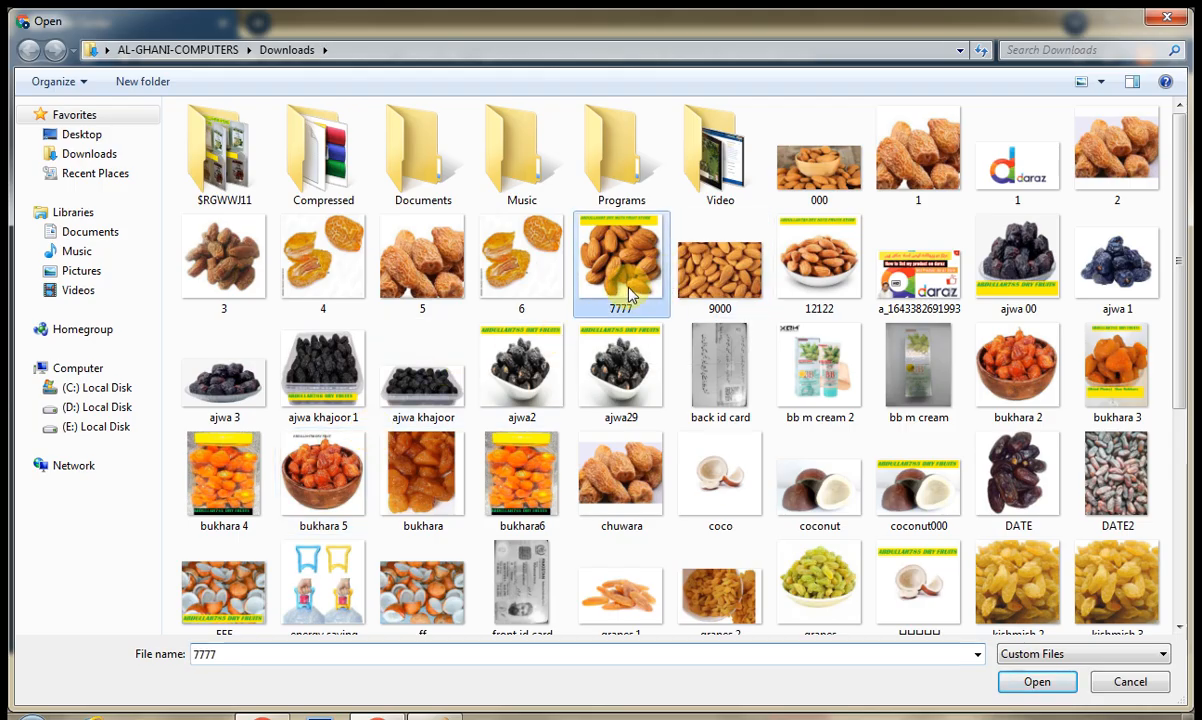
left_click(1022, 684)
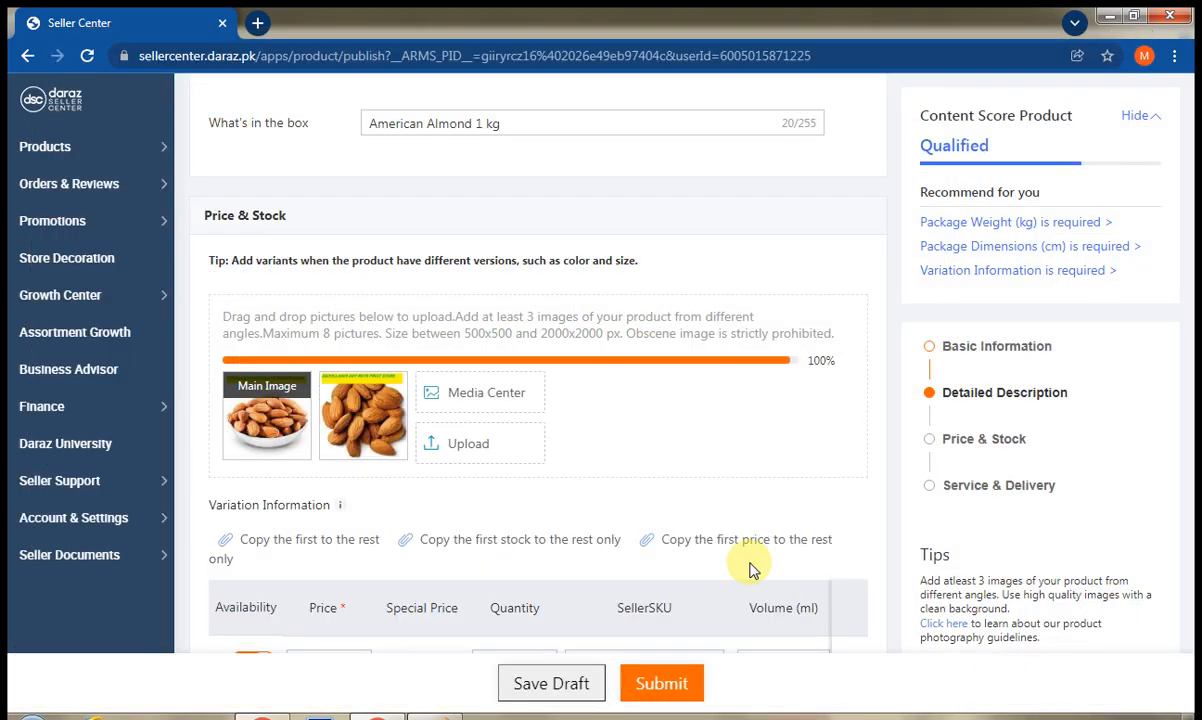
Try to upload the picture 000 from the Downloads folder as the third product image
left_click(497, 430)
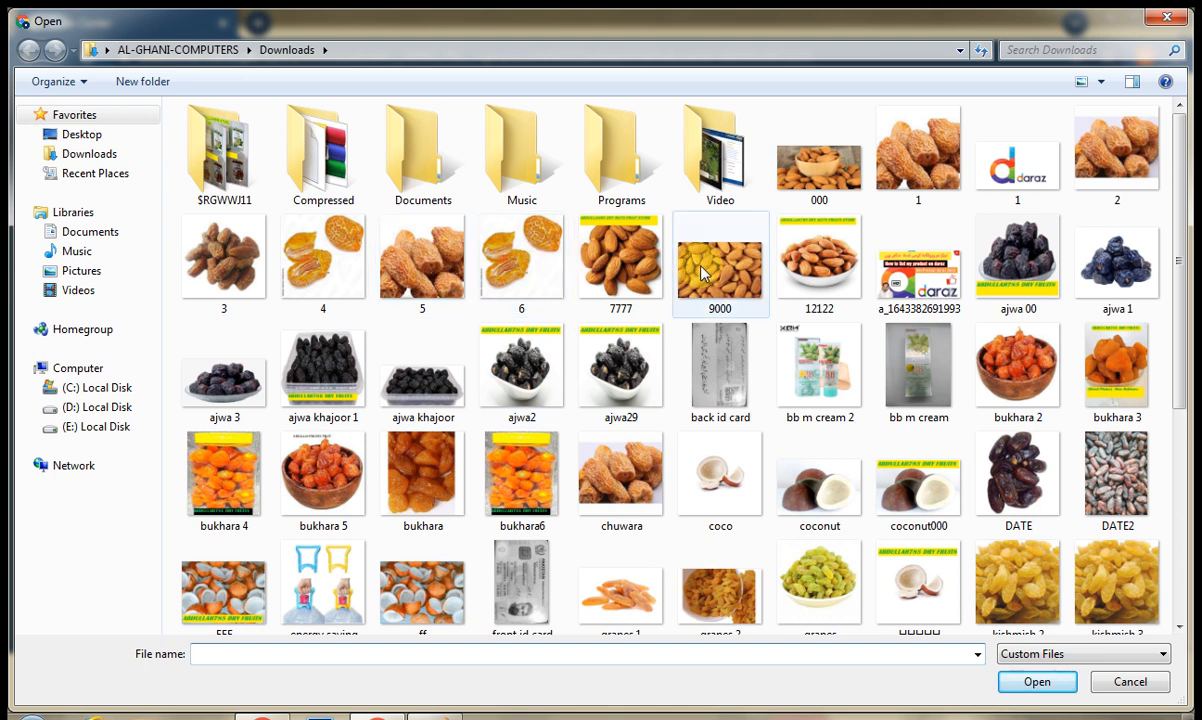
left_click(826, 181)
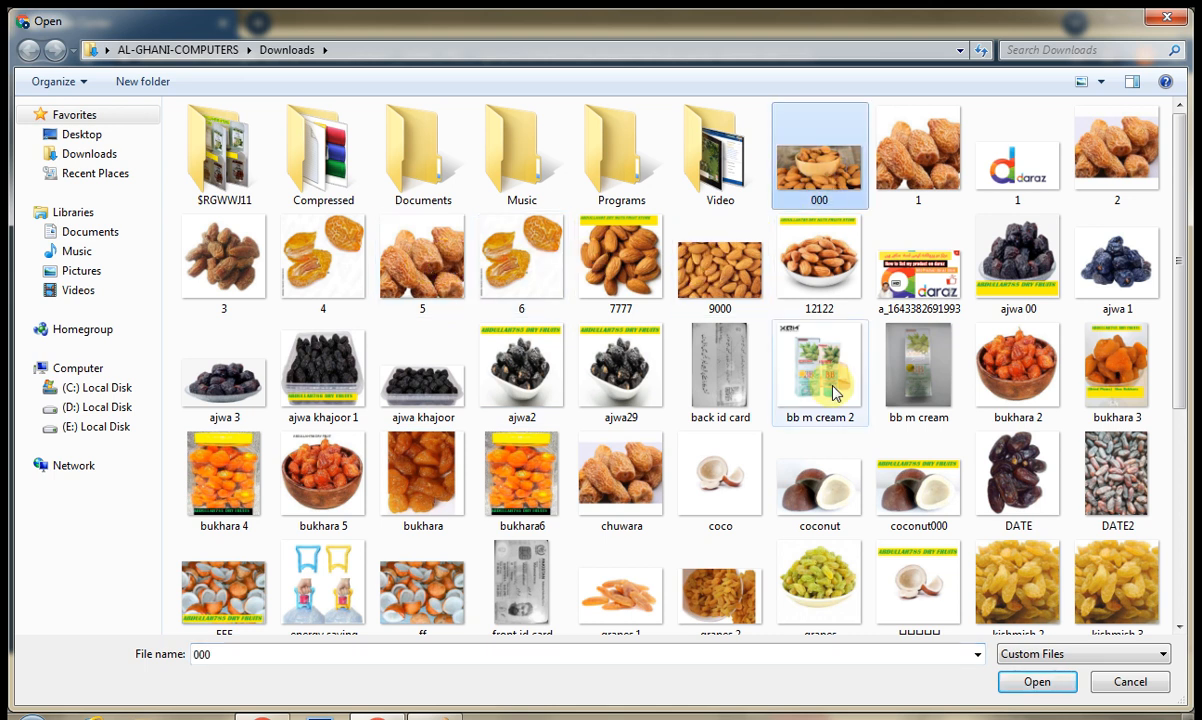
left_click(1020, 690)
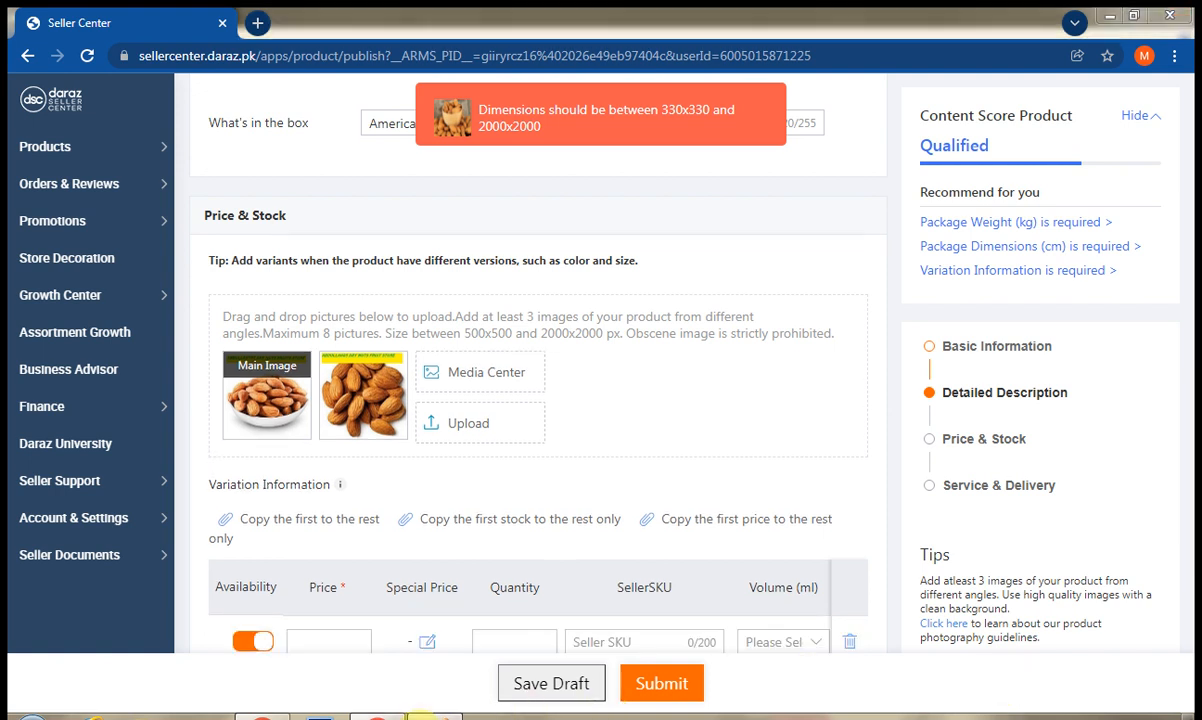
Switch to Paint, open the picture 000 from the Downloads folder and bring up its resize settings
left_click(426, 716)
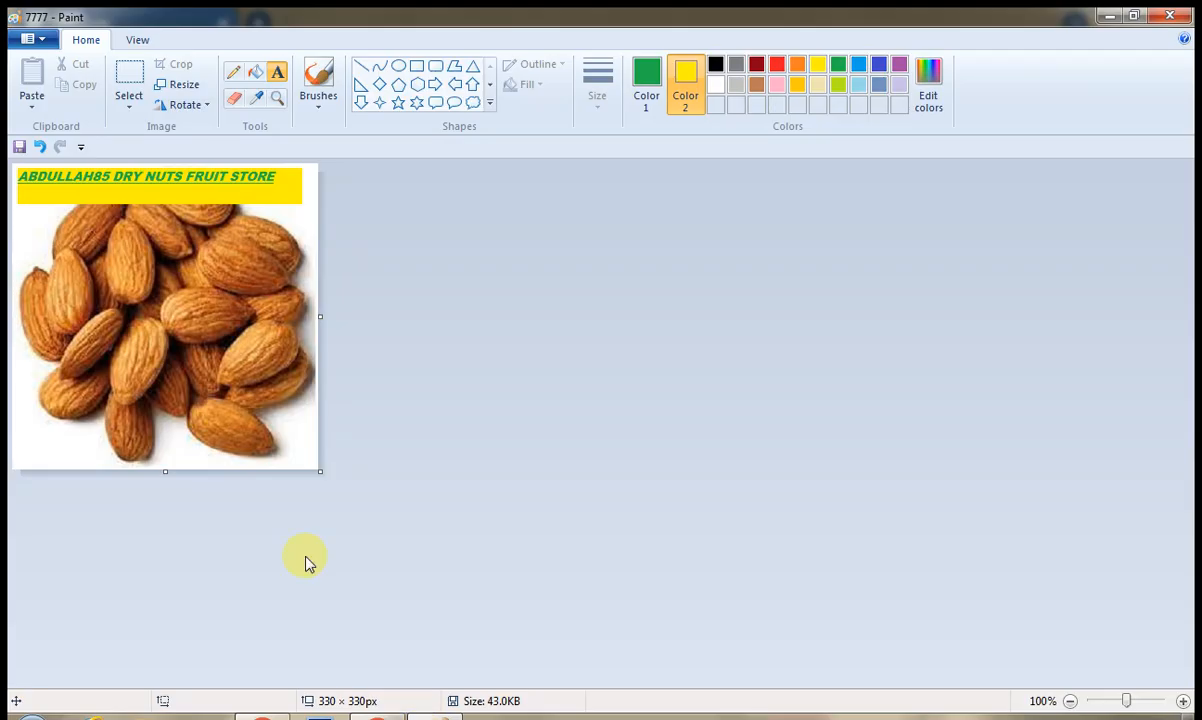
left_click(29, 38)
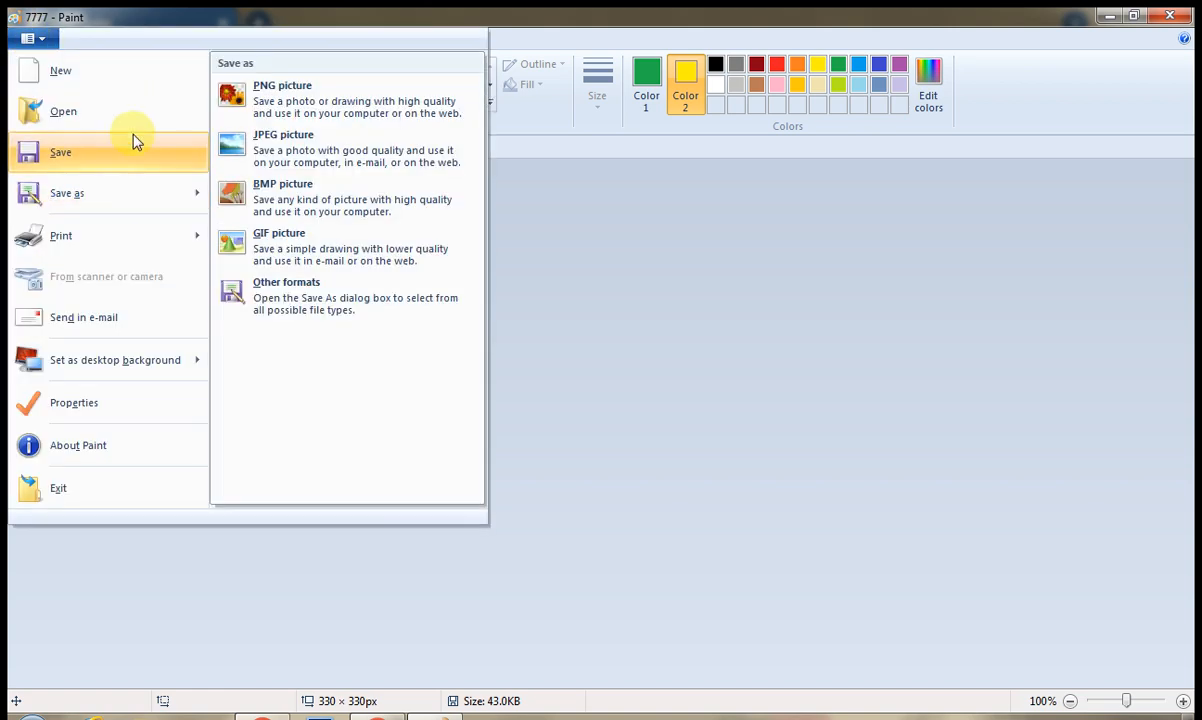
left_click(131, 119)
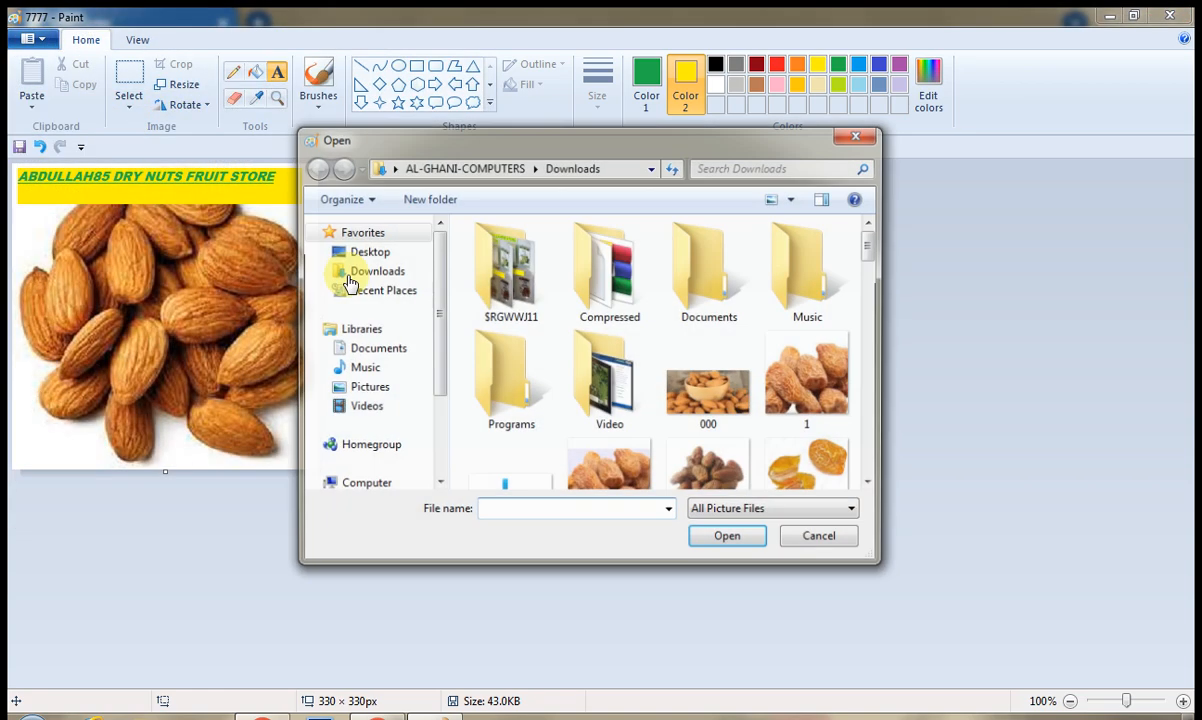
left_click(718, 398)
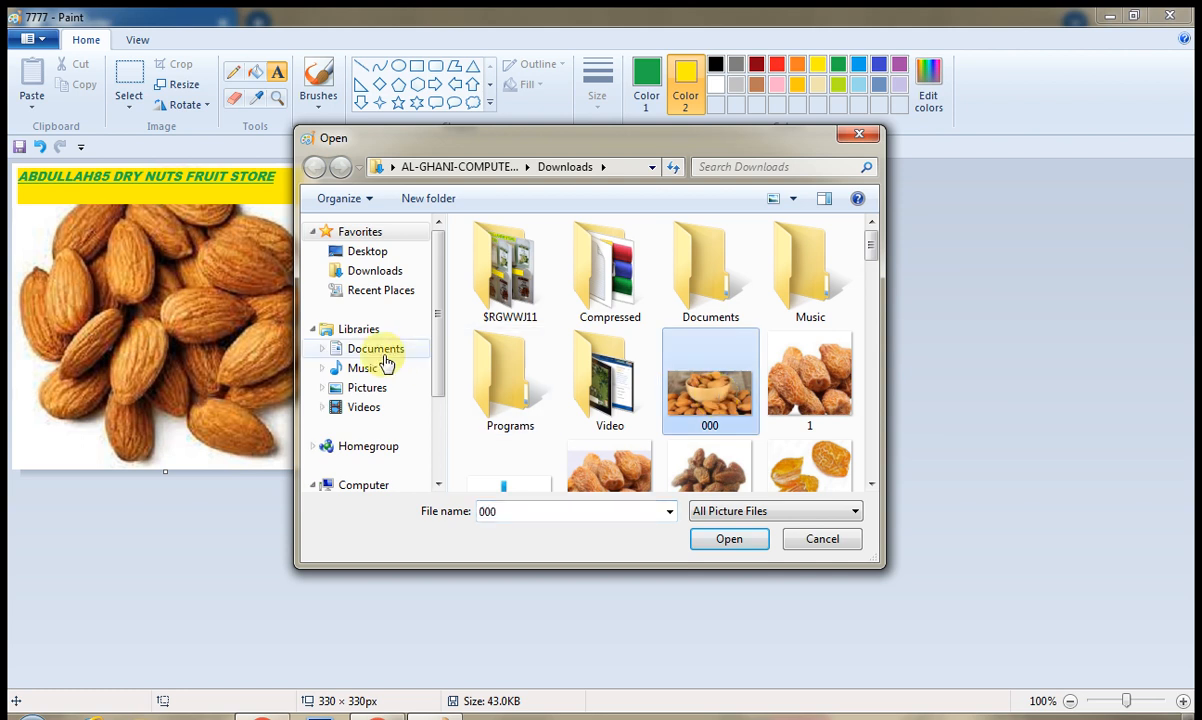
left_click(728, 541)
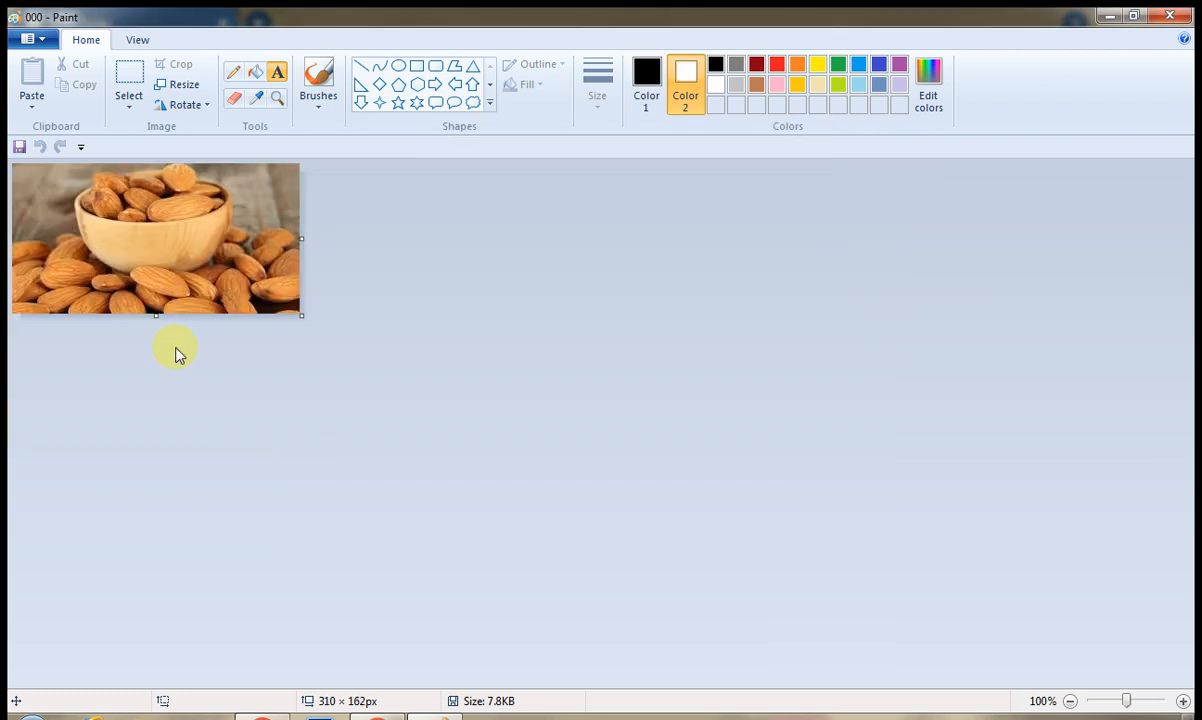
left_click(178, 84)
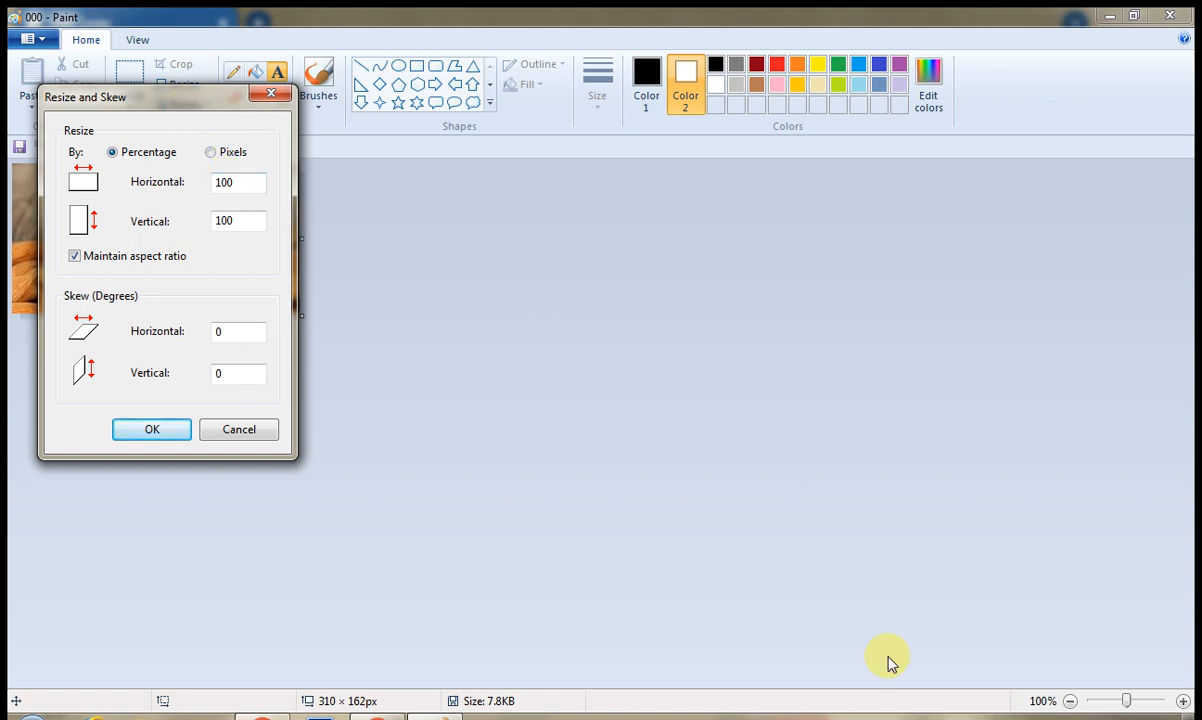
left_click(1003, 716)
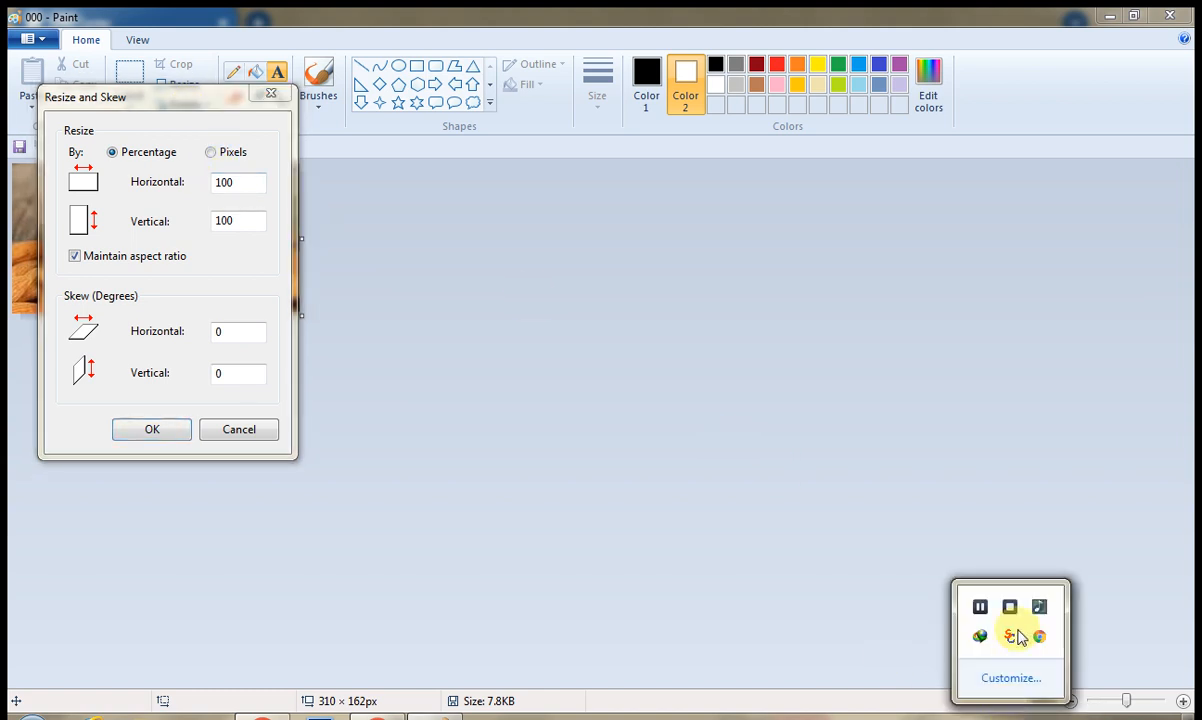
left_click(980, 608)
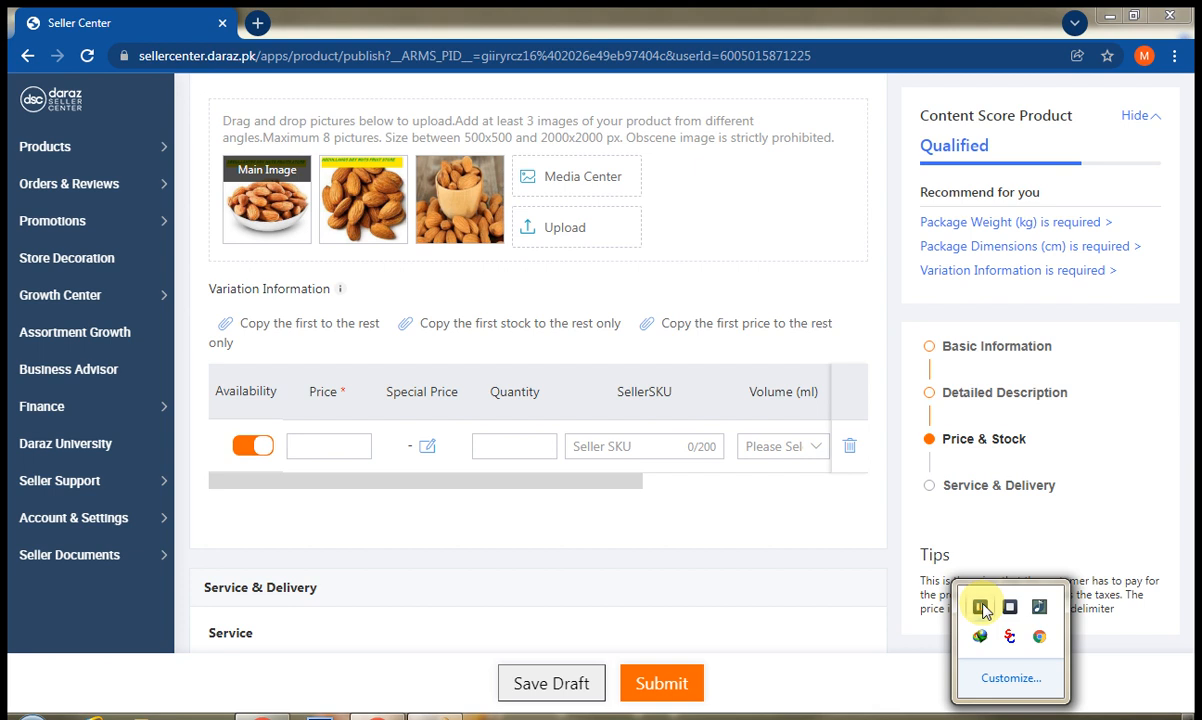
left_click(818, 543)
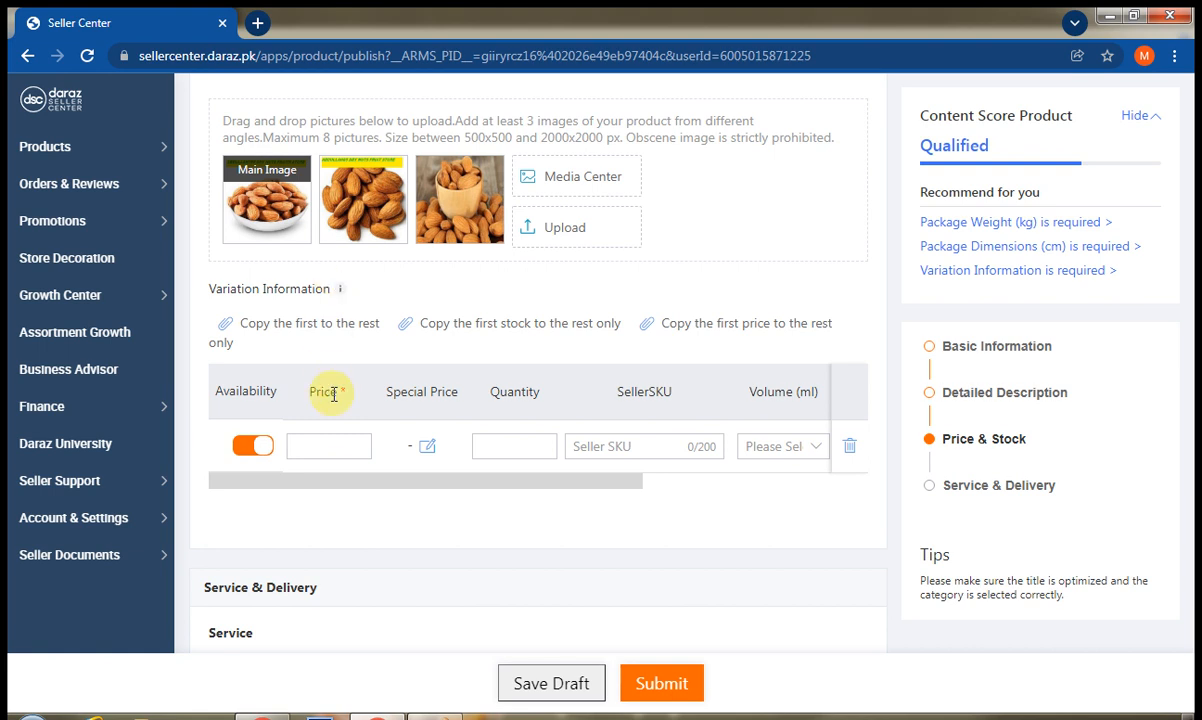
Set the variation's price to 1950 and its special price to 1900, with the promotion running from 2022-02-01 to 2022-02-10
left_click(333, 440)
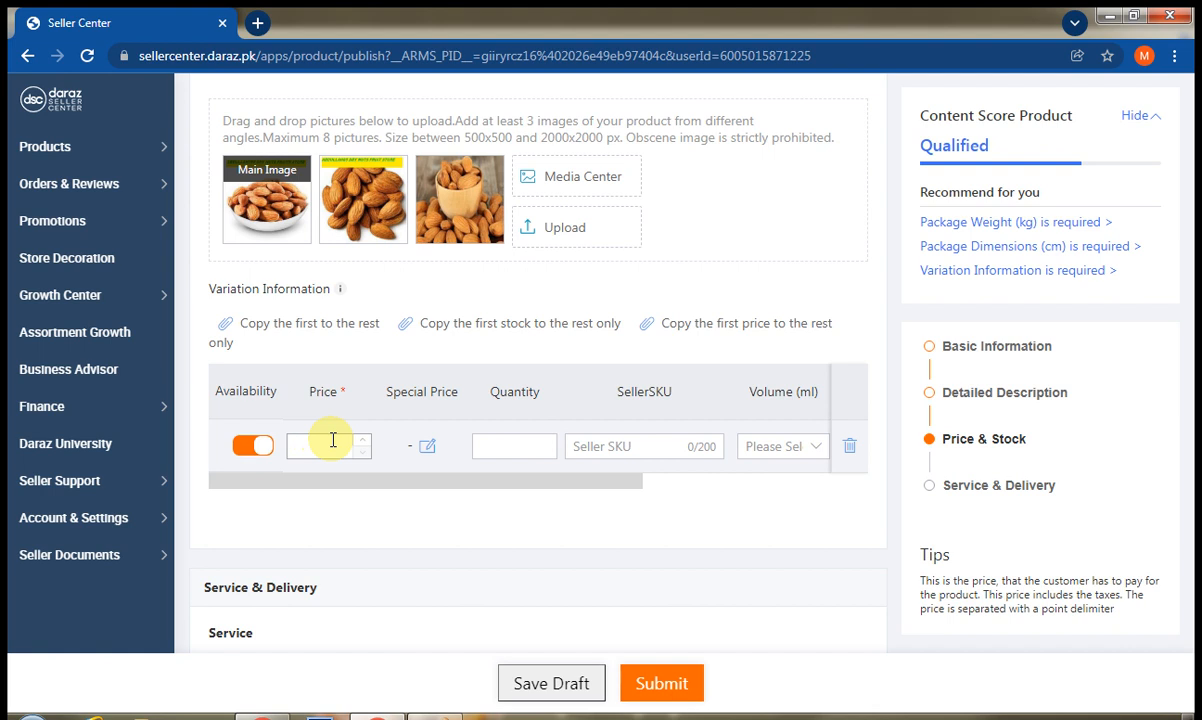
type("1950")
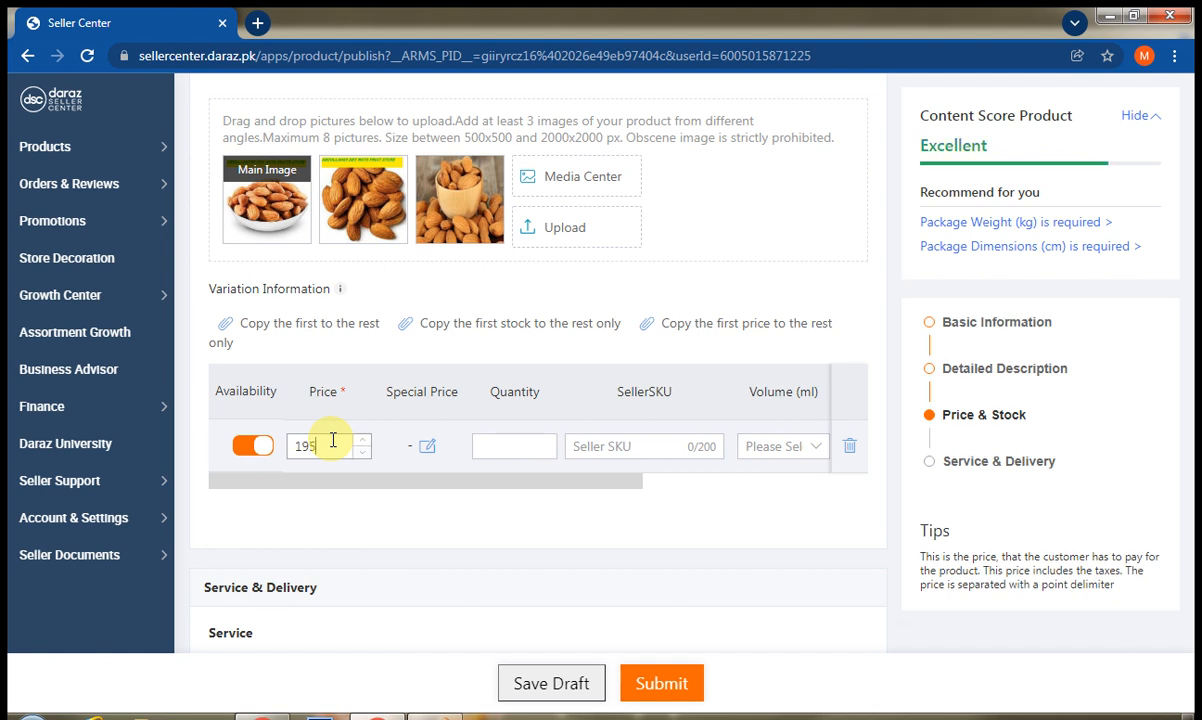
left_click(427, 450)
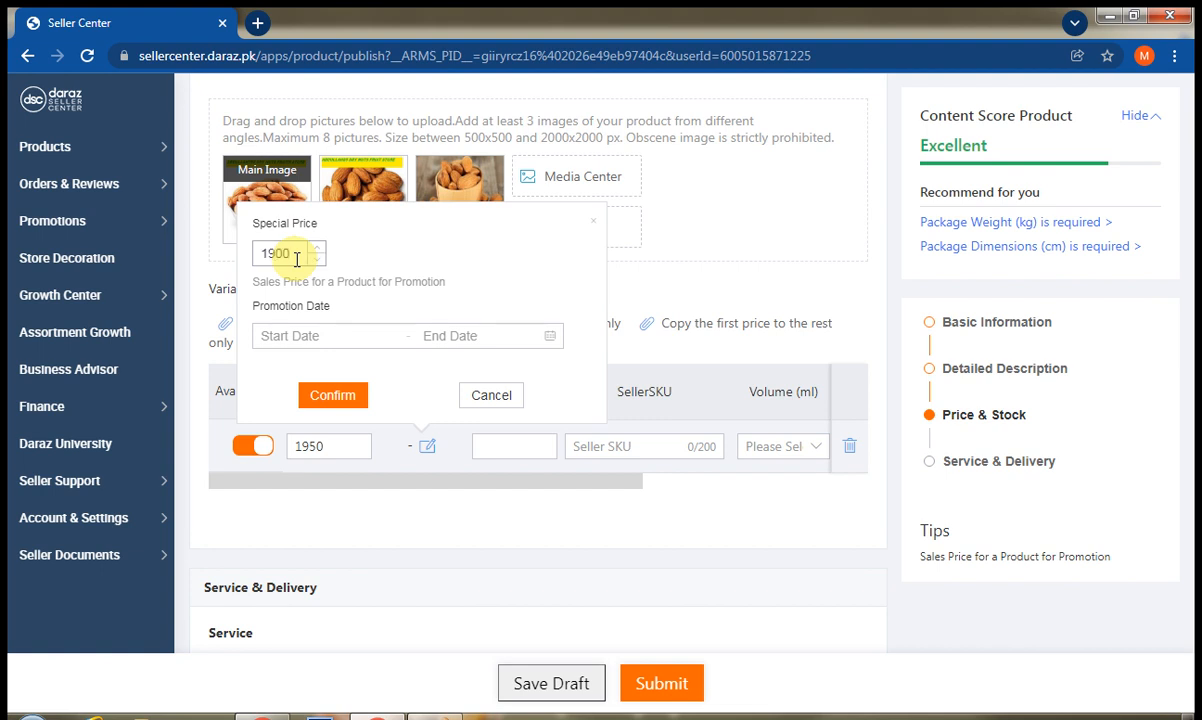
left_click(305, 338)
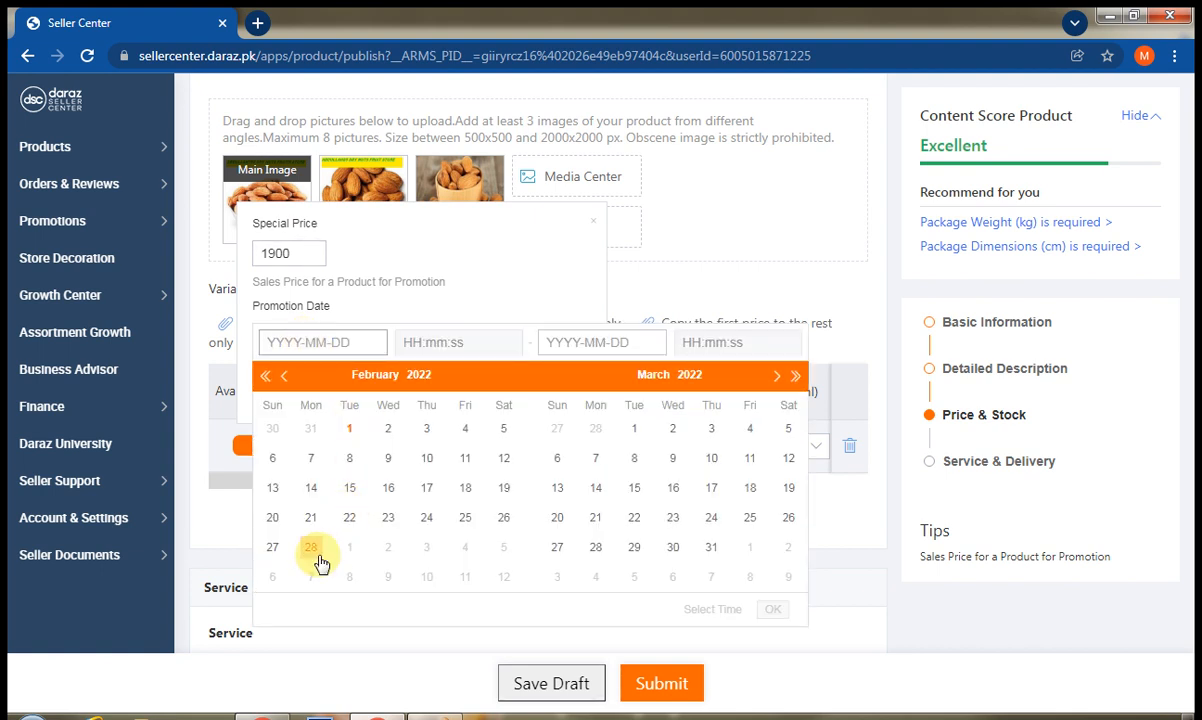
left_click(349, 432)
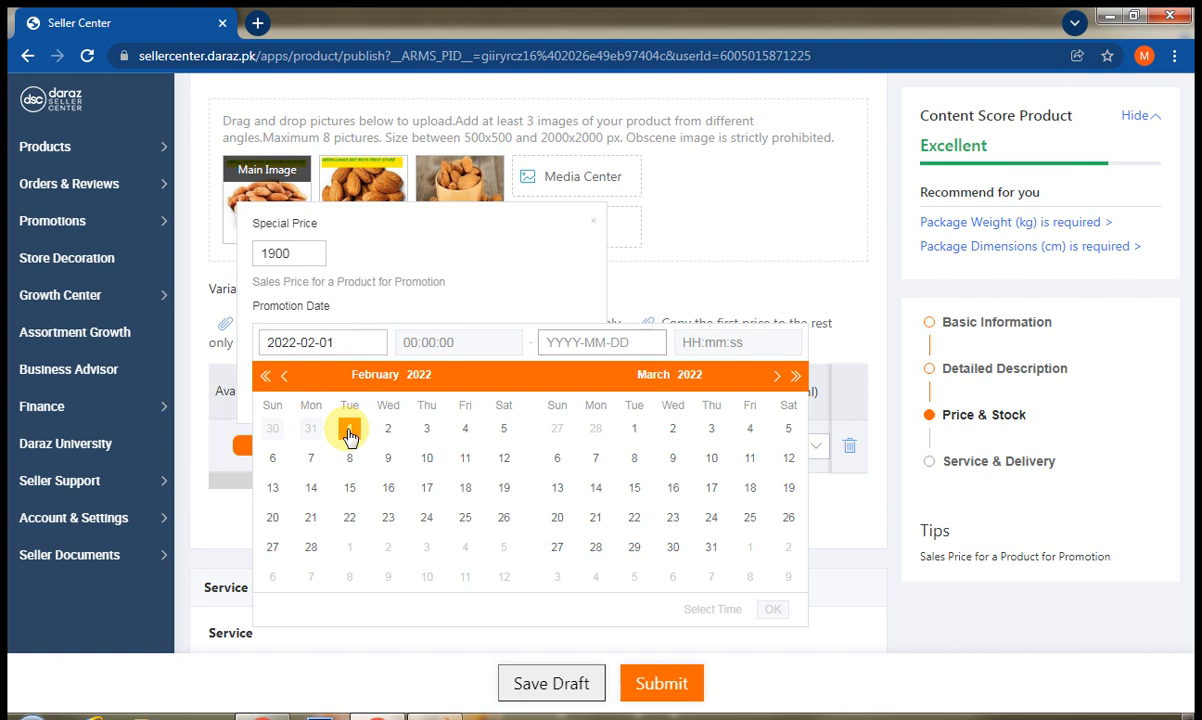
left_click(427, 458)
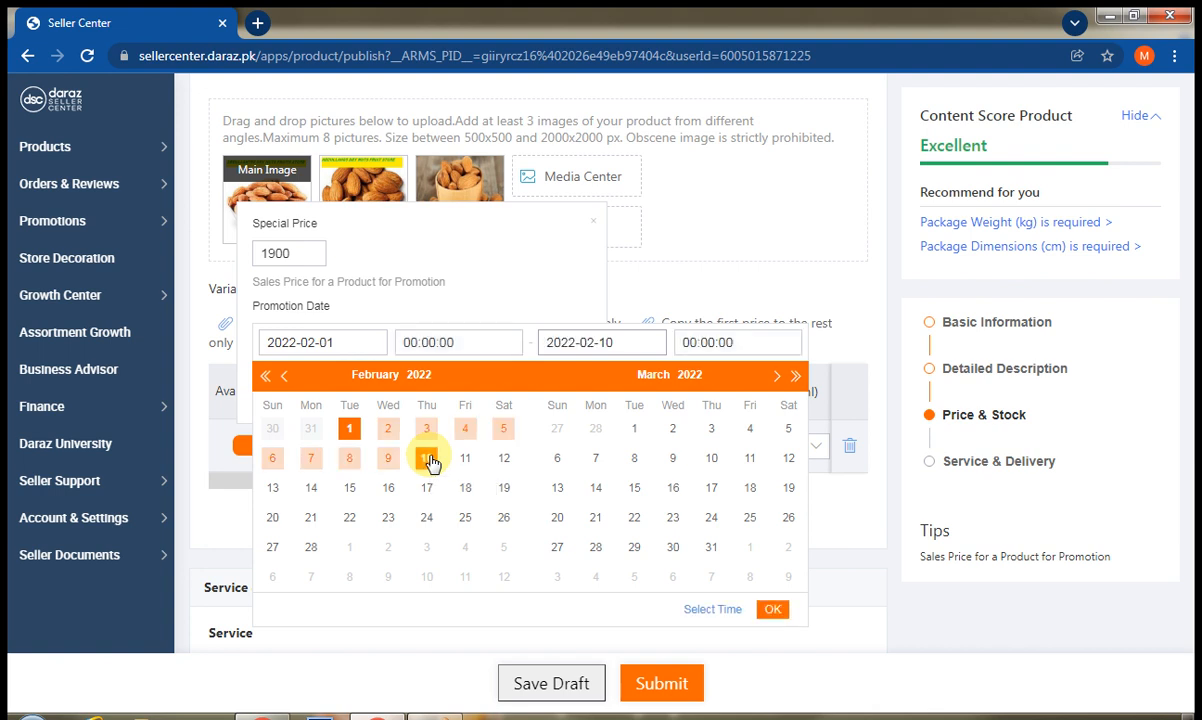
left_click(773, 610)
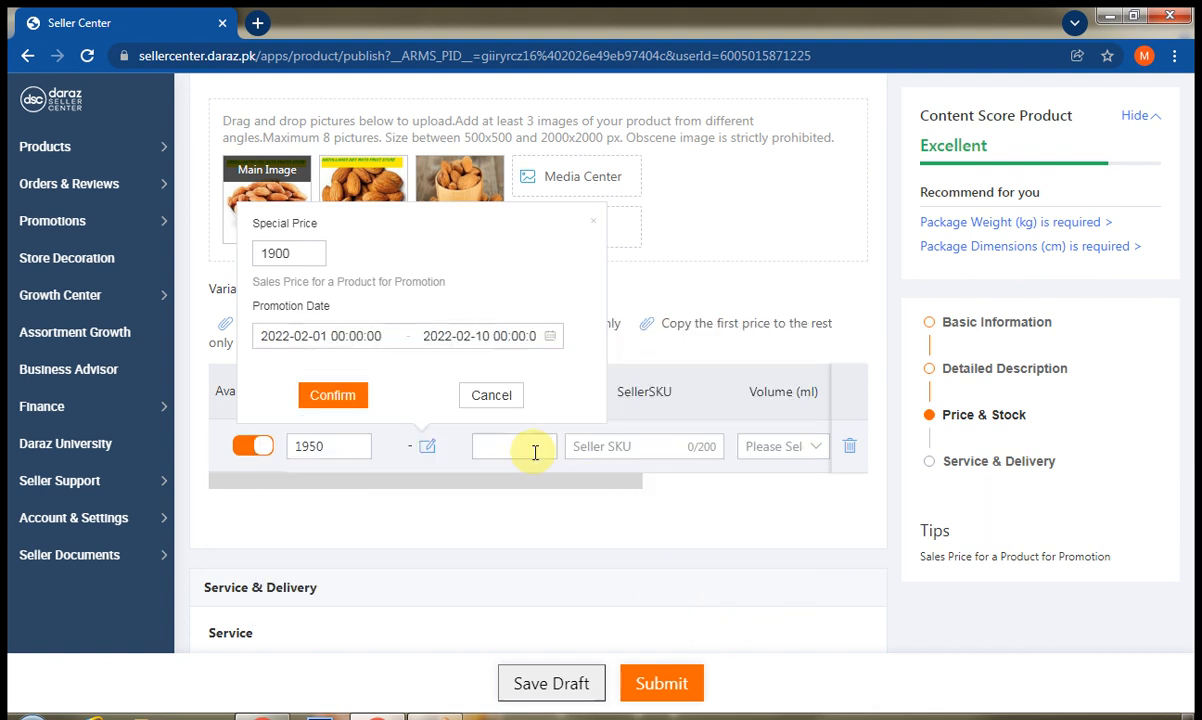
left_click(333, 396)
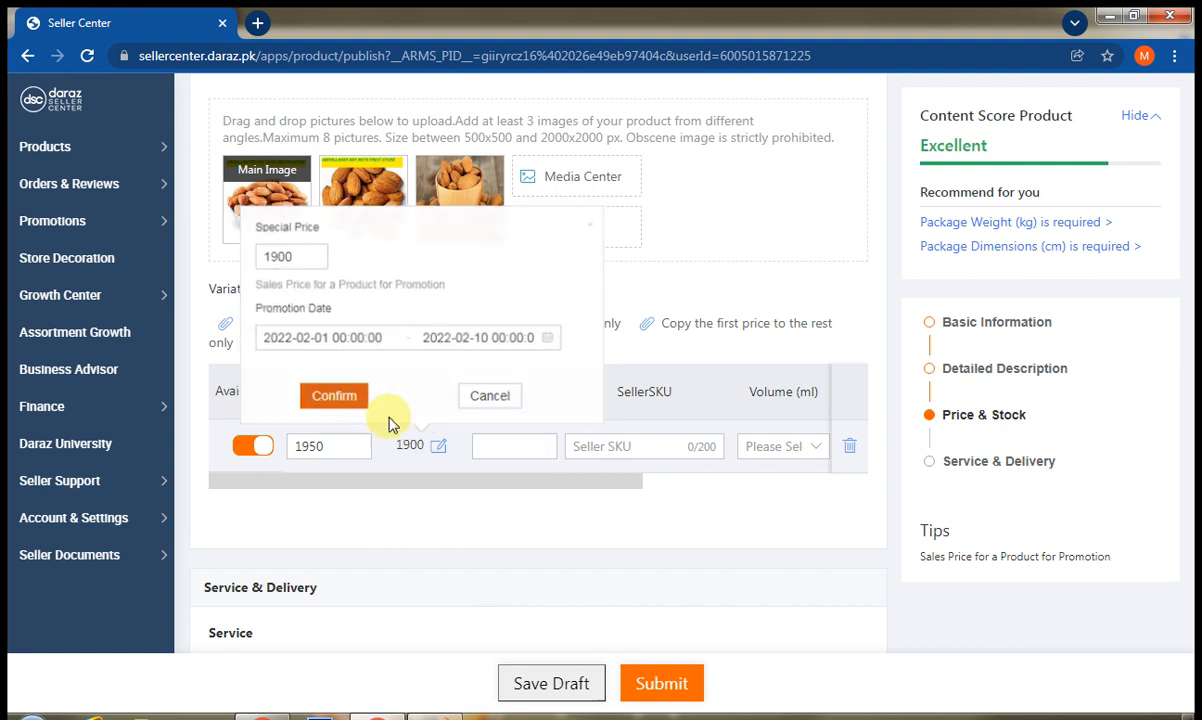
Set the variation's quantity to 100 and its SellerSKU to 00882
left_click(494, 441)
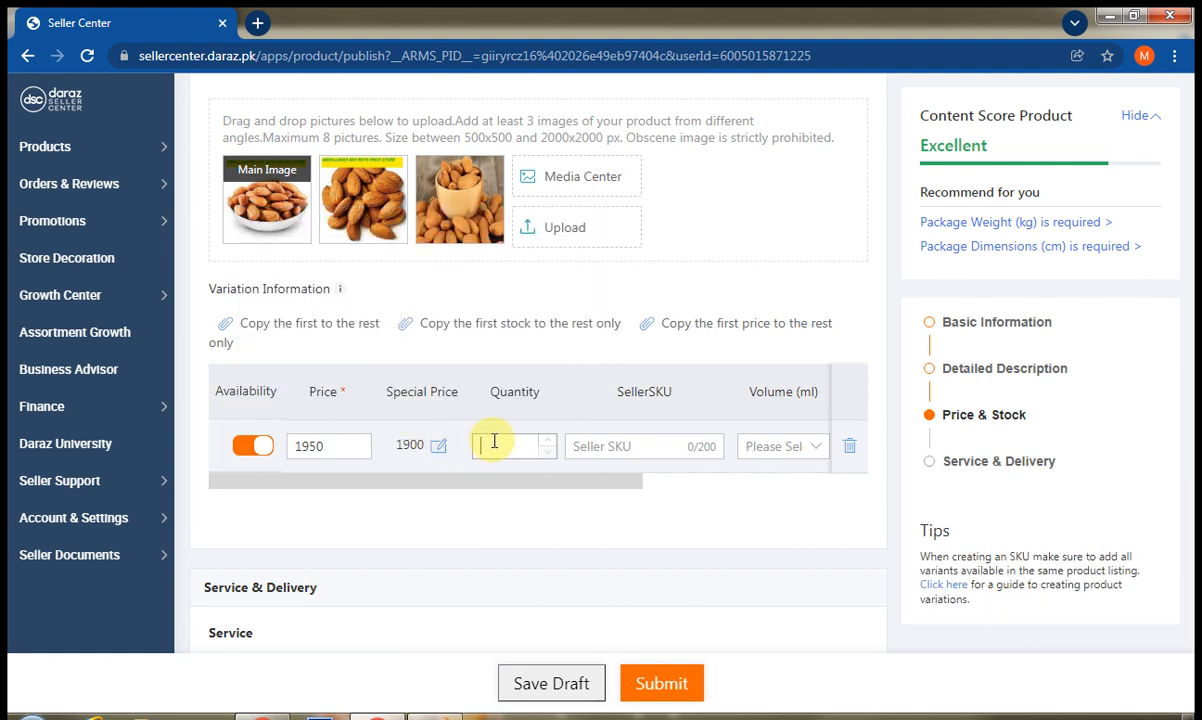
type("100")
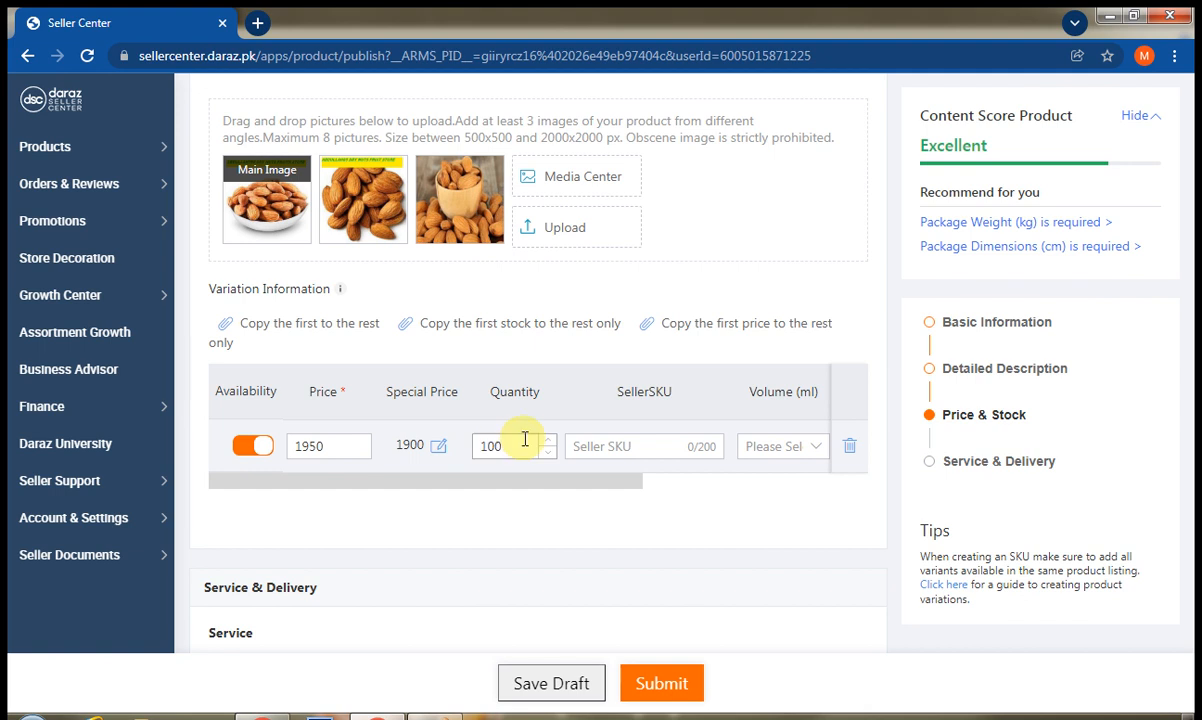
left_click(600, 443)
type("0")
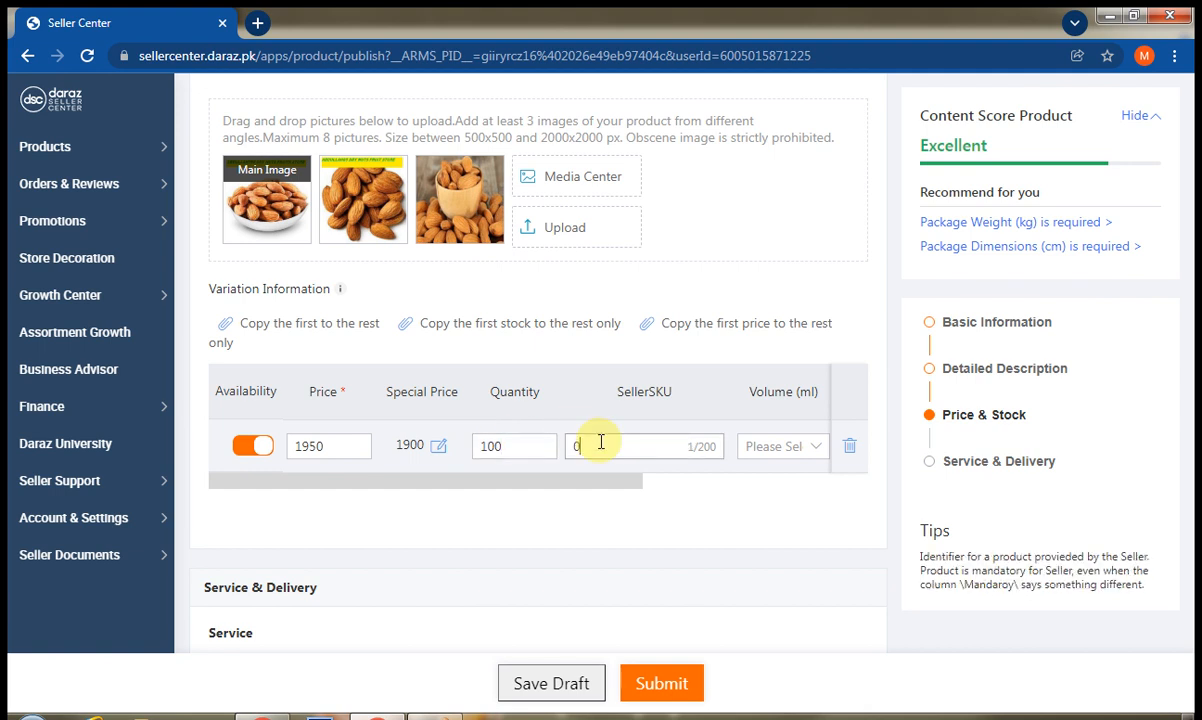
type("0882")
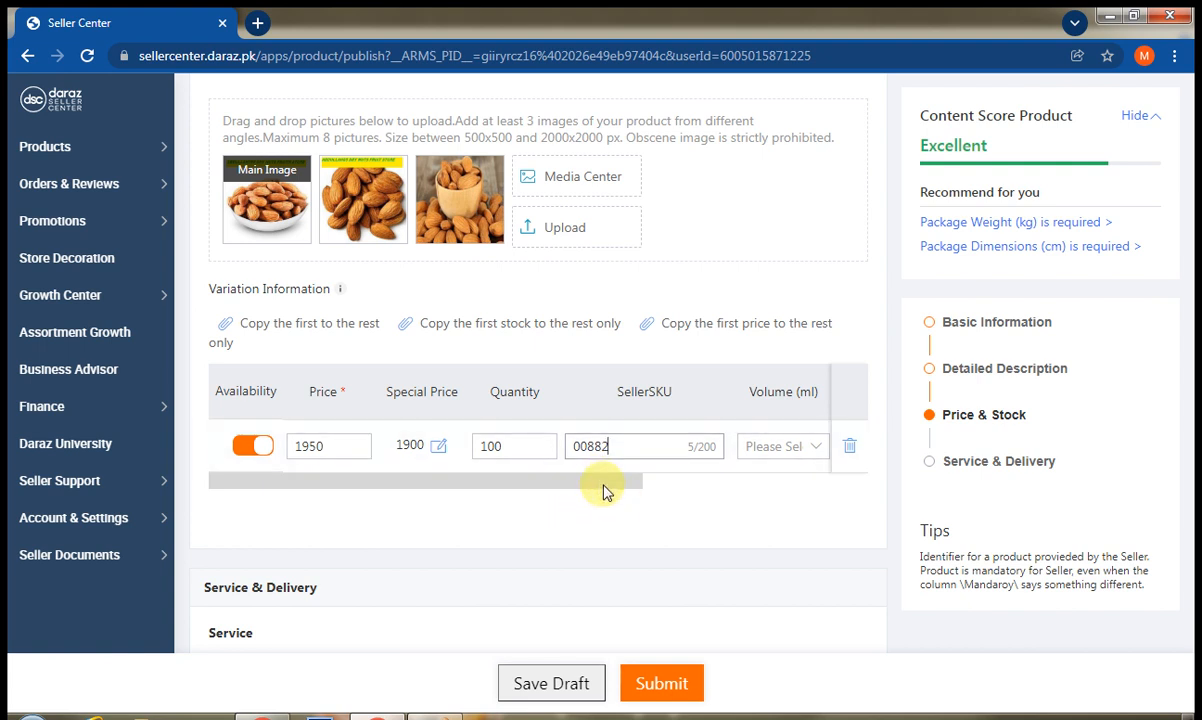
left_click_drag(615, 482, 853, 470)
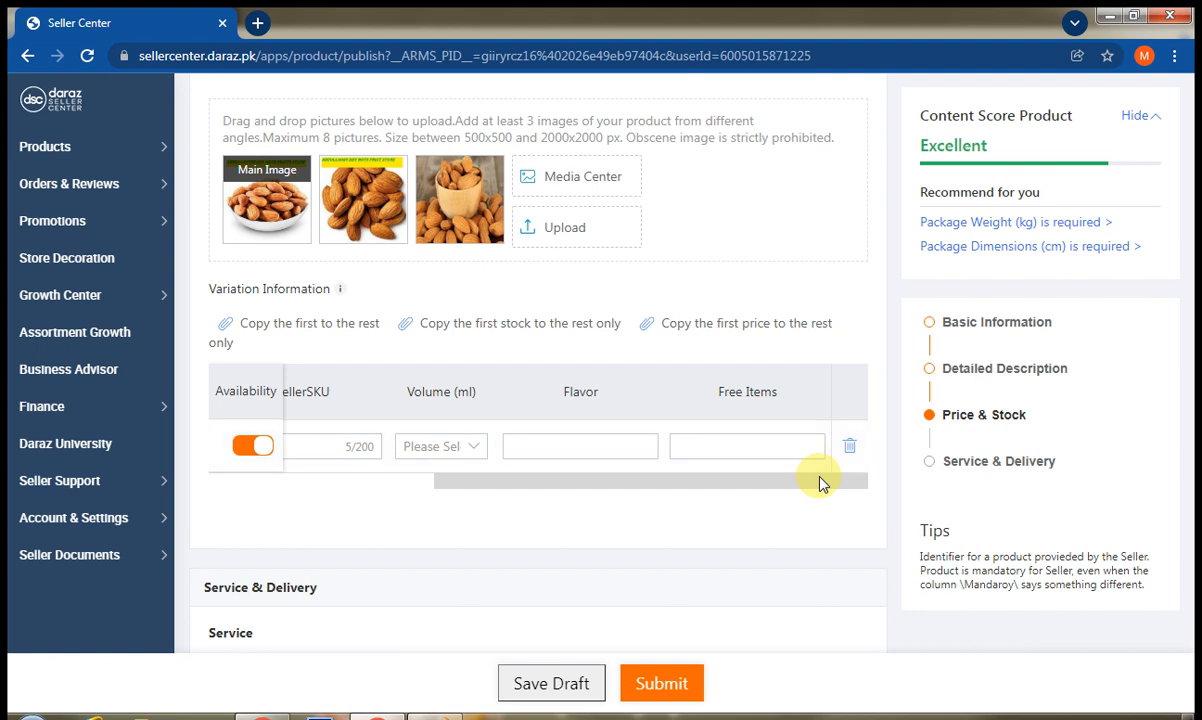
left_click_drag(840, 480, 585, 472)
left_click_drag(510, 473, 838, 510)
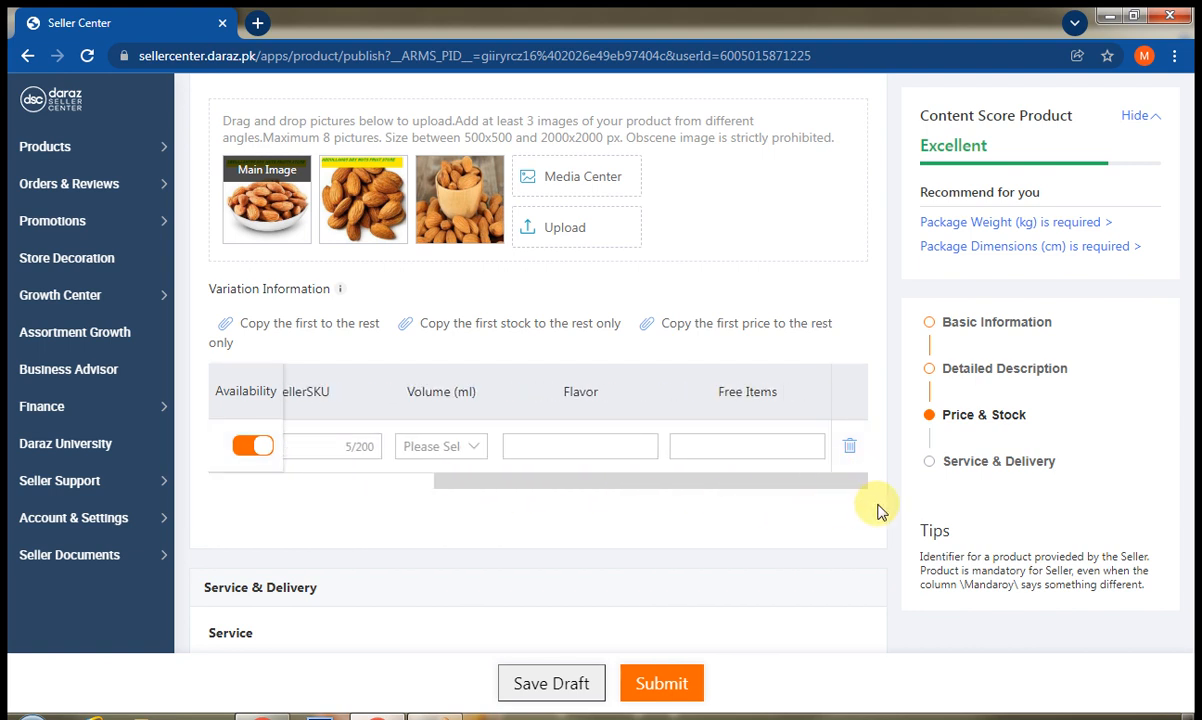
Set the package weight to 1 kg and dimensions to 14.22 × 14.22 × 6.60 cm, and expand the additional delivery options
scroll(767, 523, "down", 4)
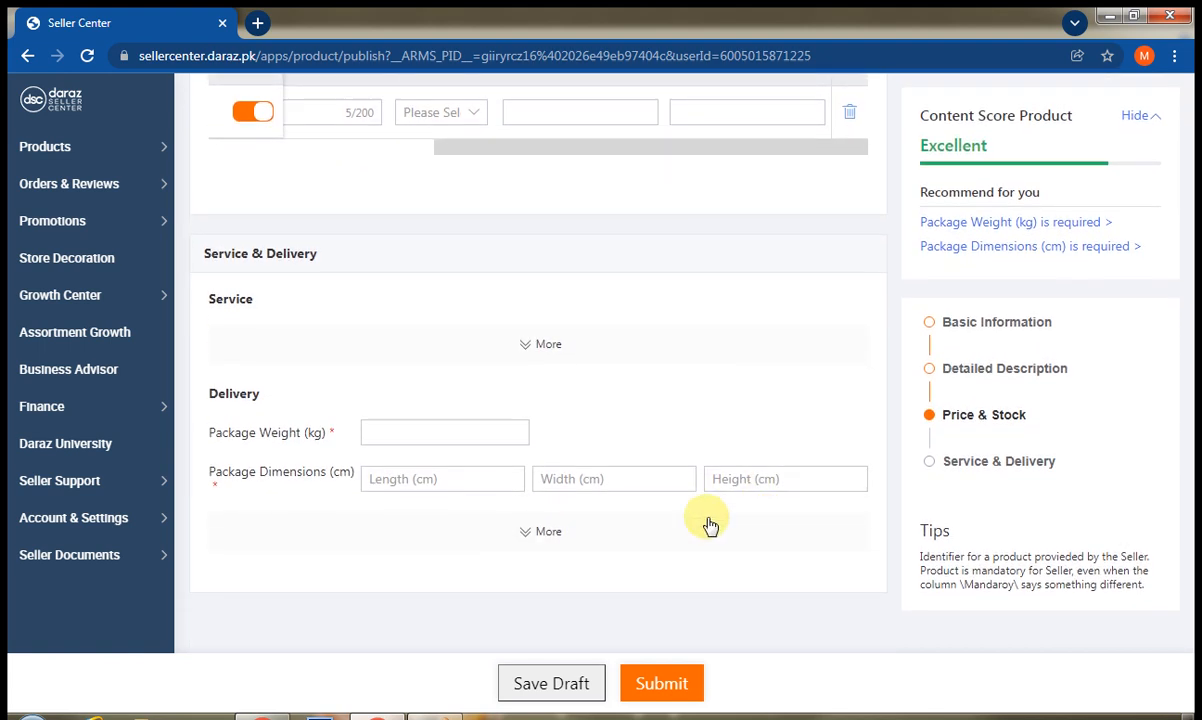
left_click(459, 431)
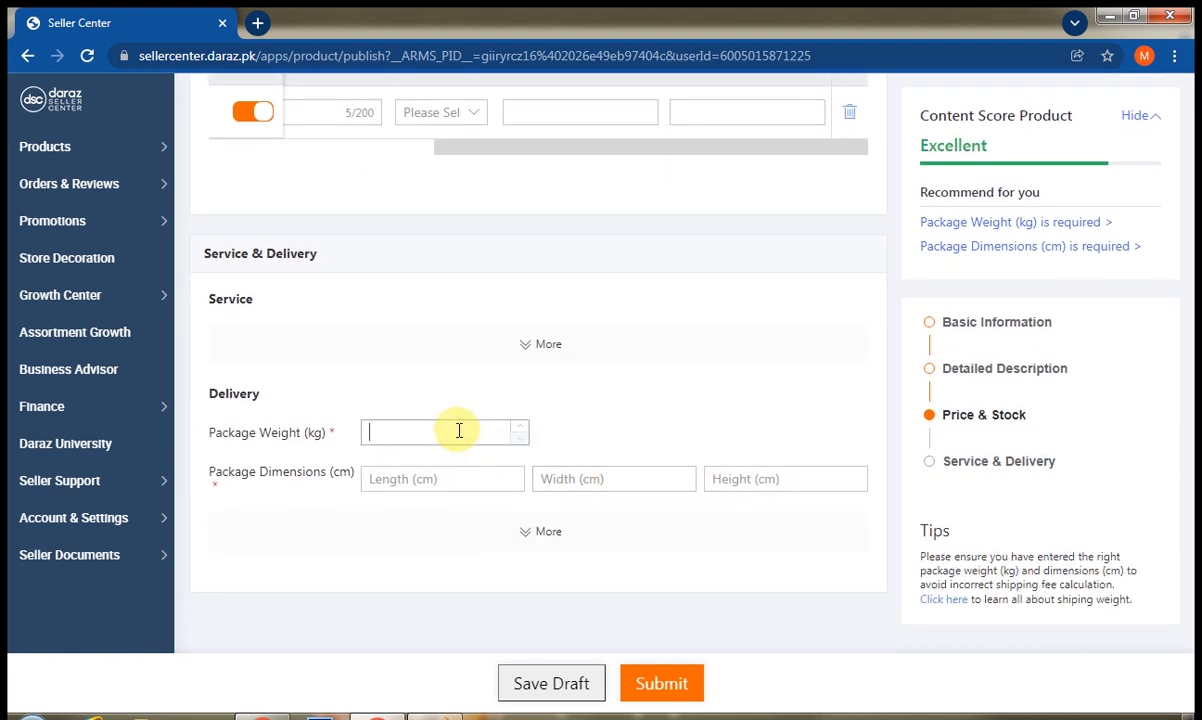
type("1")
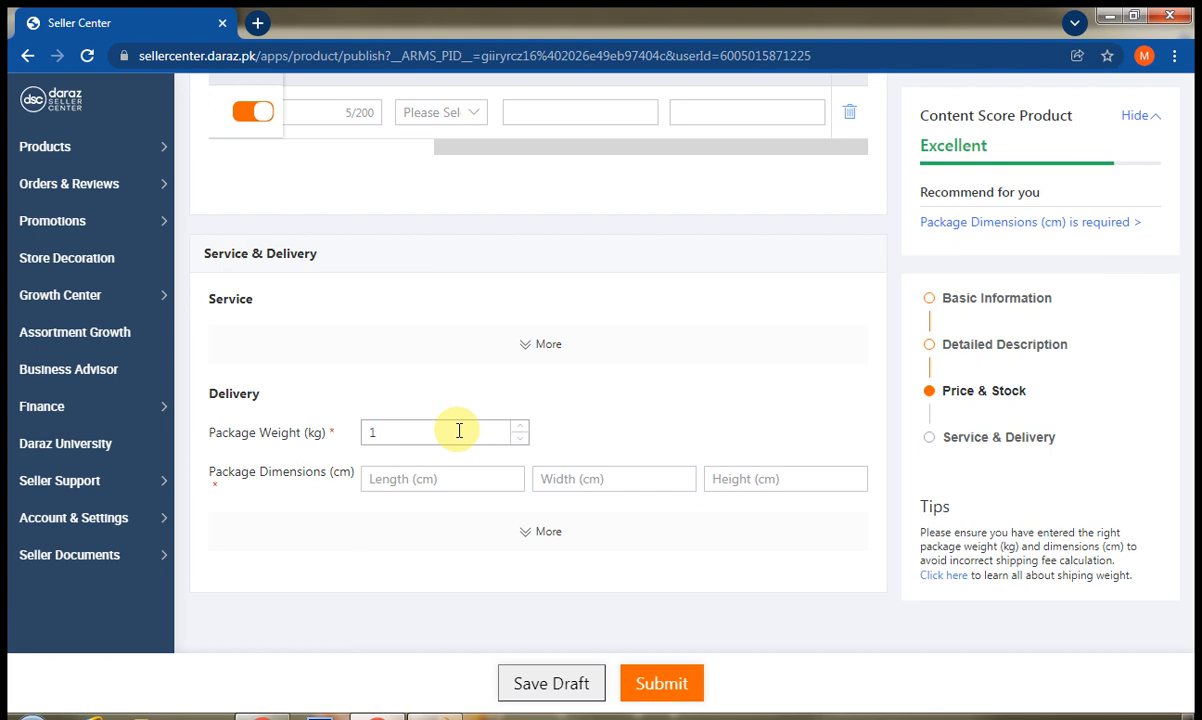
left_click(464, 482)
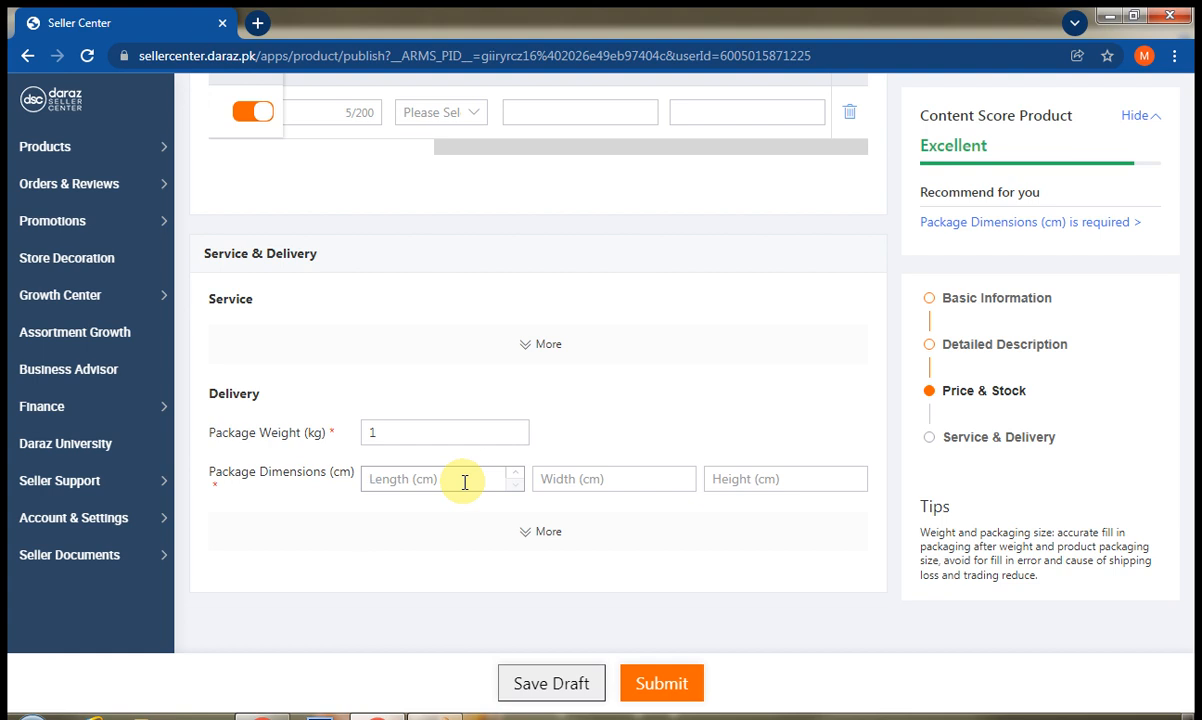
type("14.22")
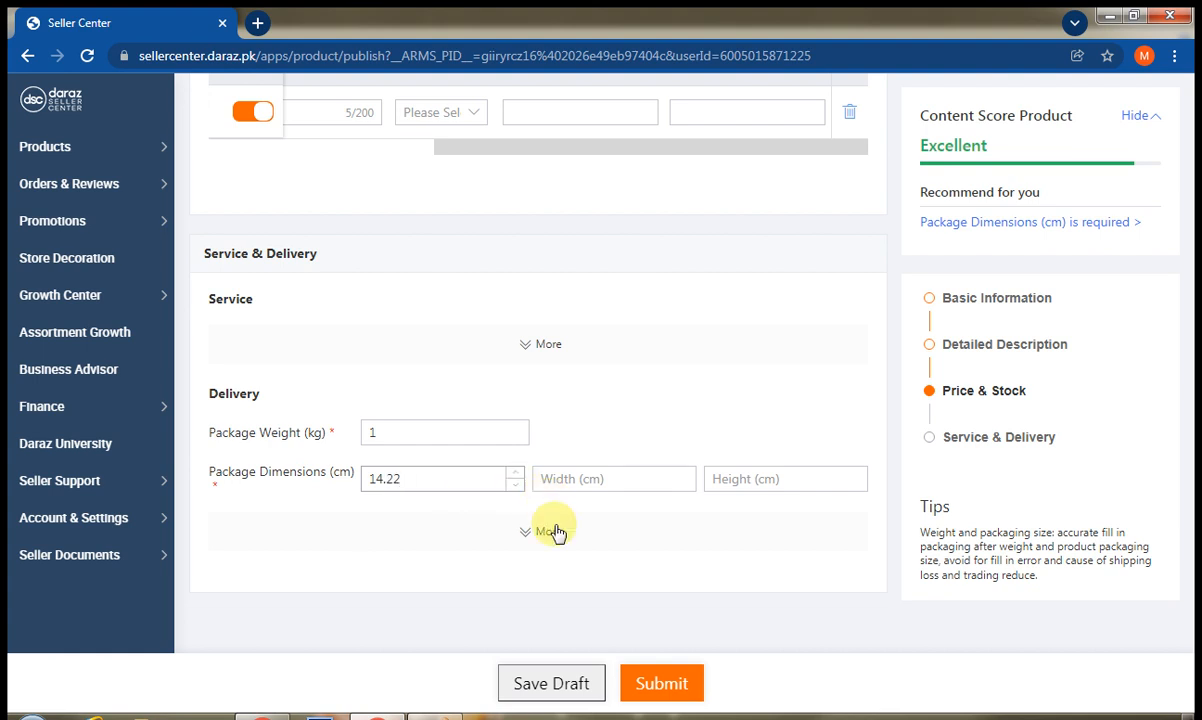
left_click(606, 480)
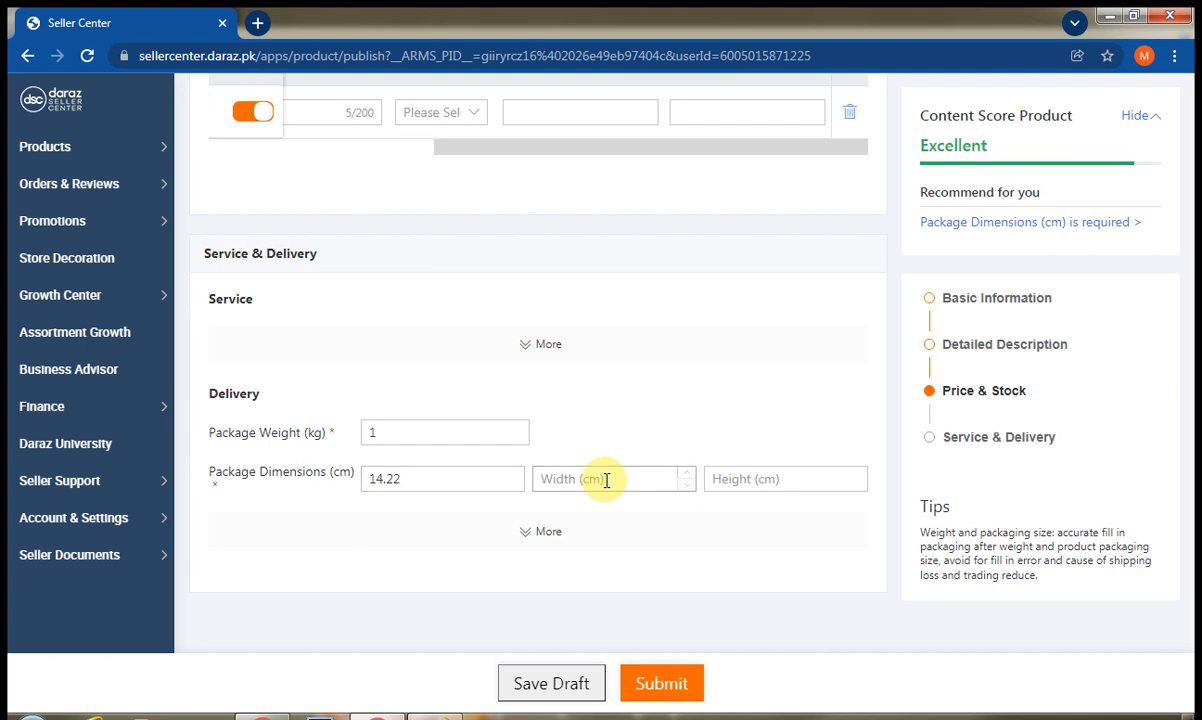
type("14.22")
left_click(718, 479)
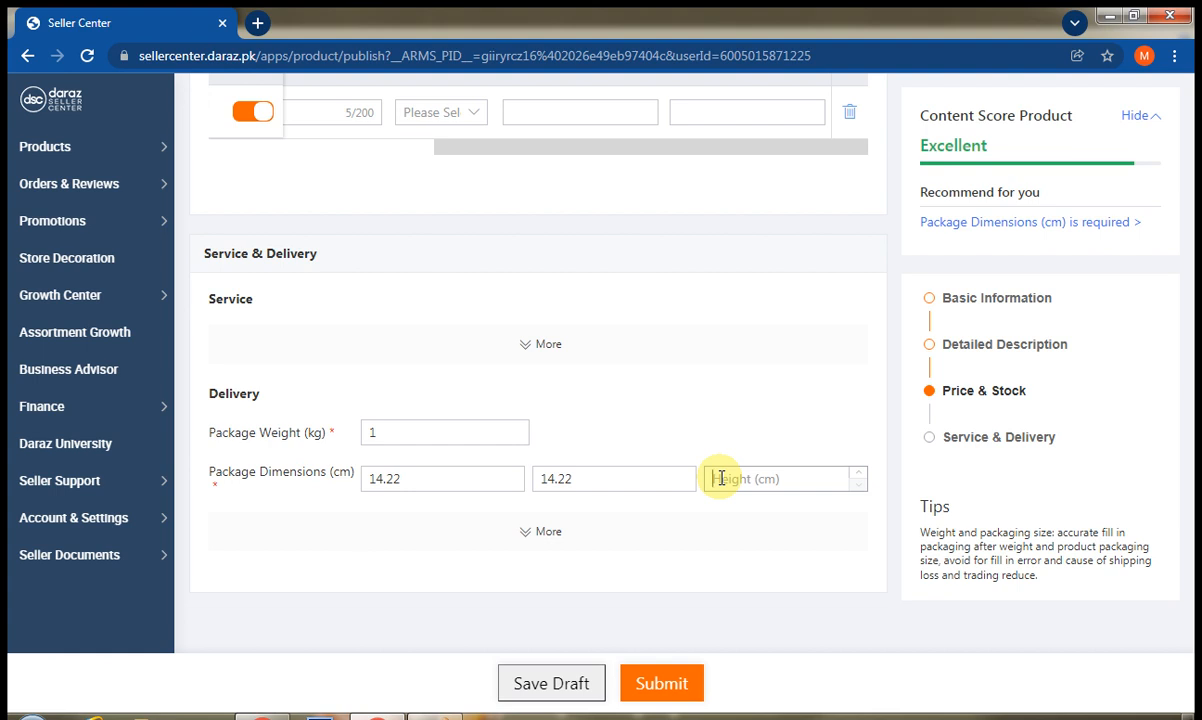
left_click(721, 478)
type("6")
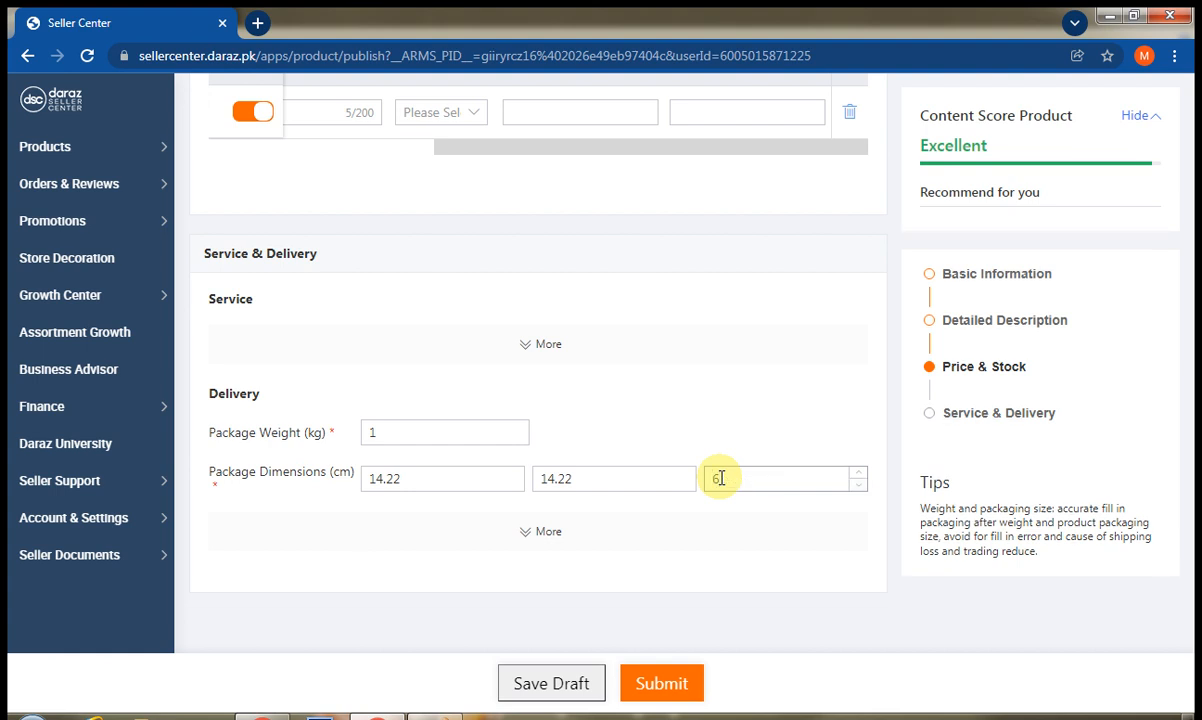
type(".5")
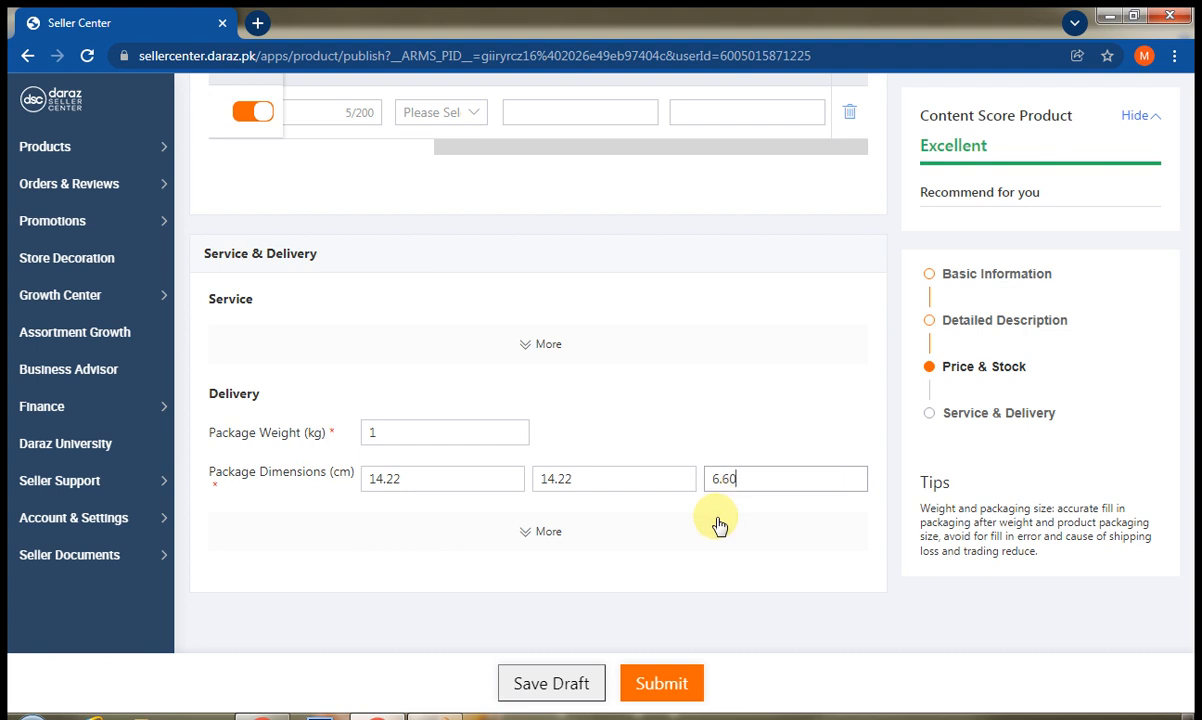
left_click(719, 526)
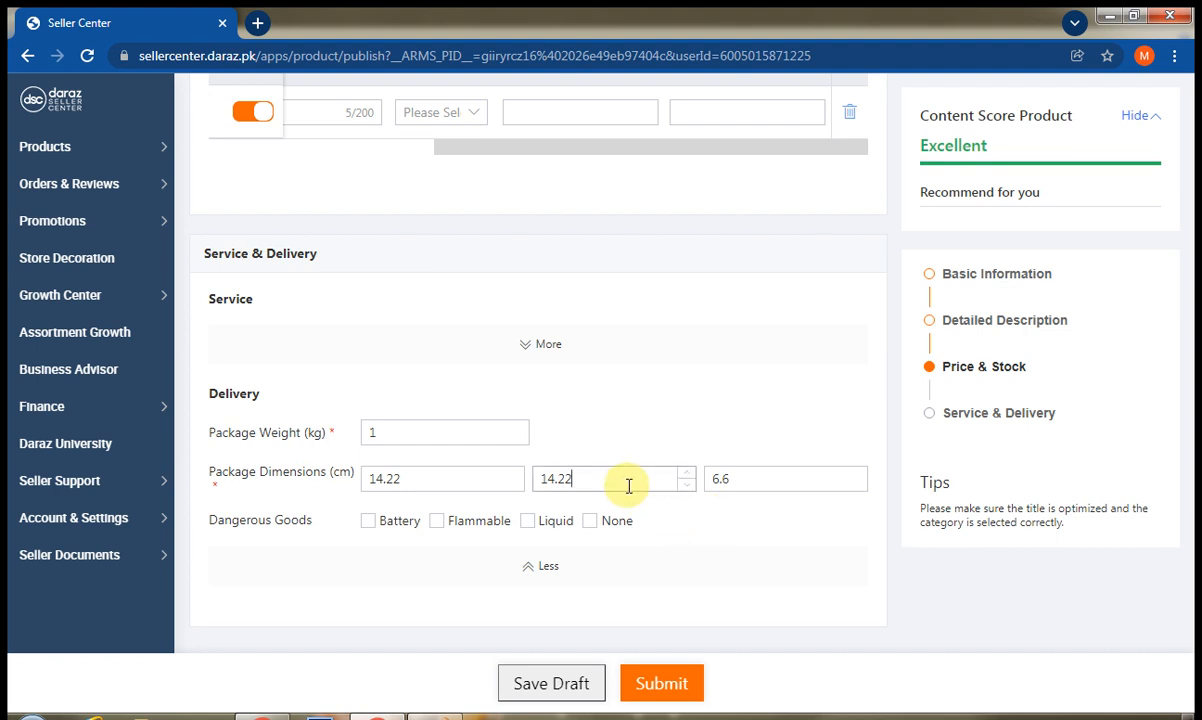
Change the package width to 6.60 cm and the package height to 14.22 cm
key("BackSpace")
key("BackSpace")
key("BackSpace")
key("BackSpace")
key("BackSpace")
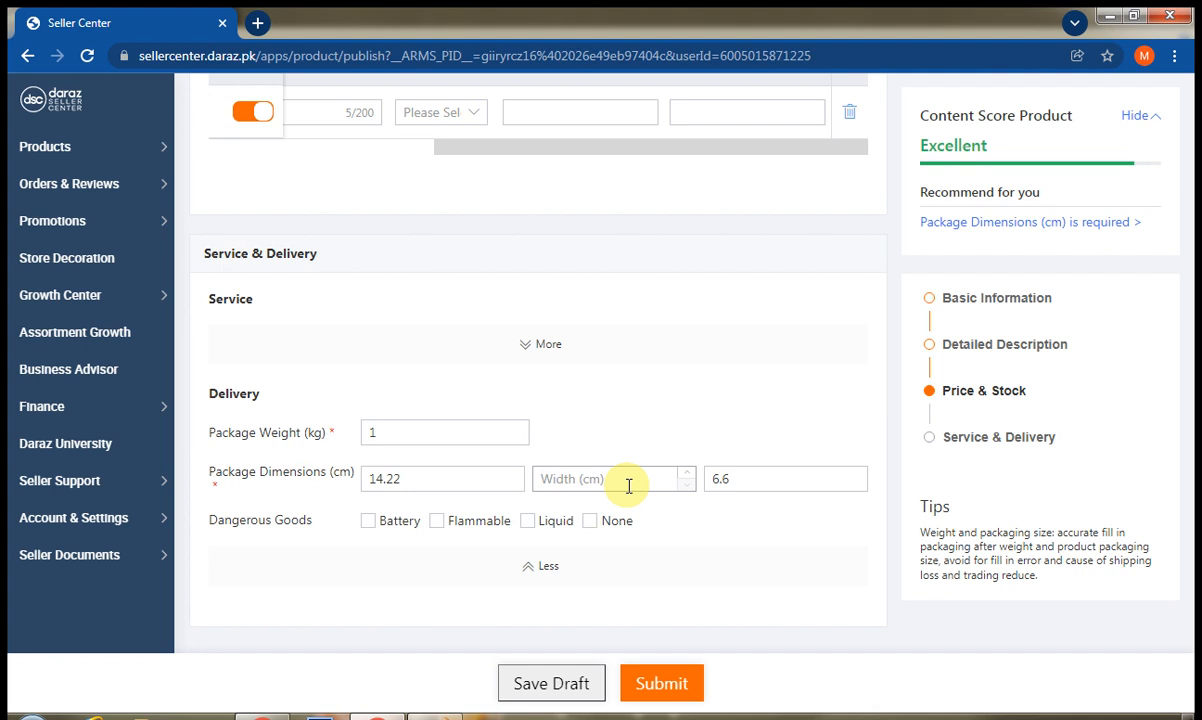
type("6.60")
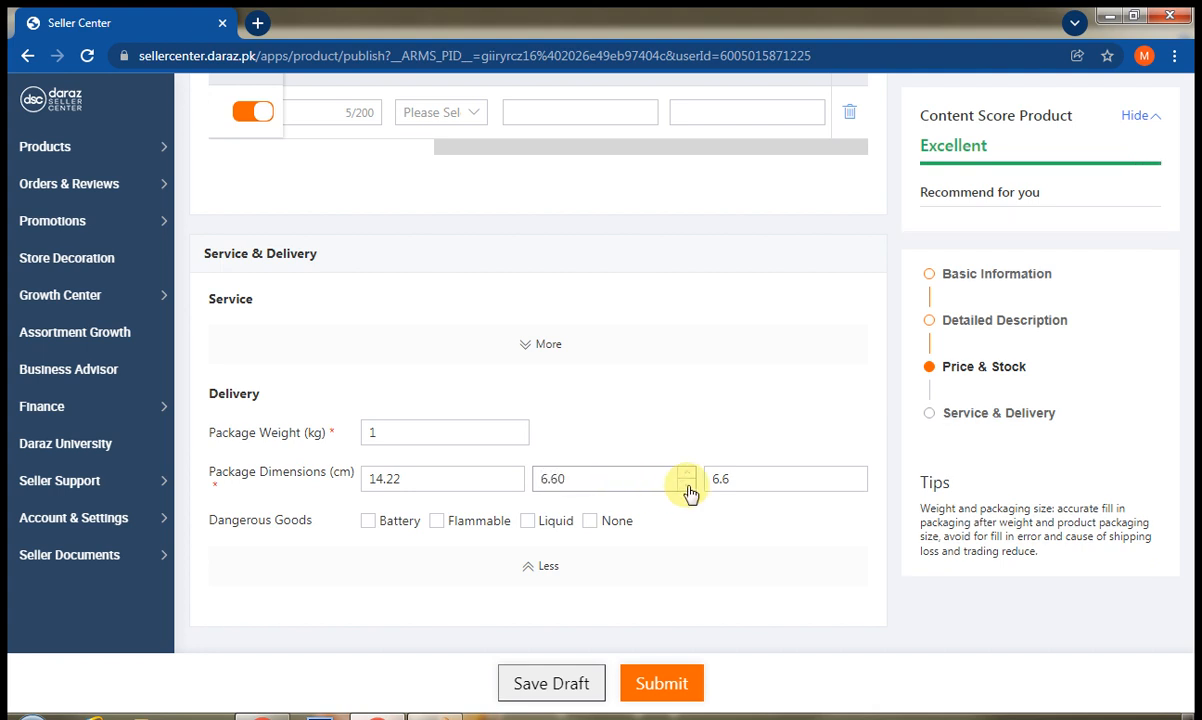
left_click(736, 477)
key("BackSpace")
key("BackSpace")
key("BackSpace")
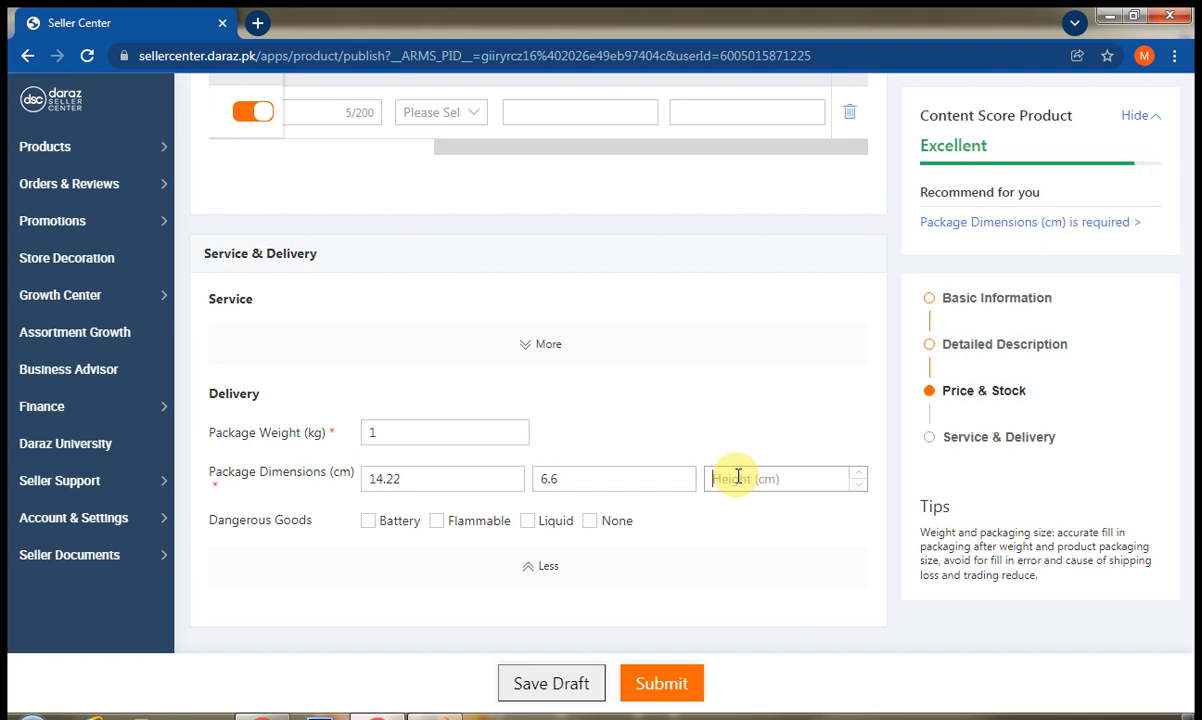
type("14")
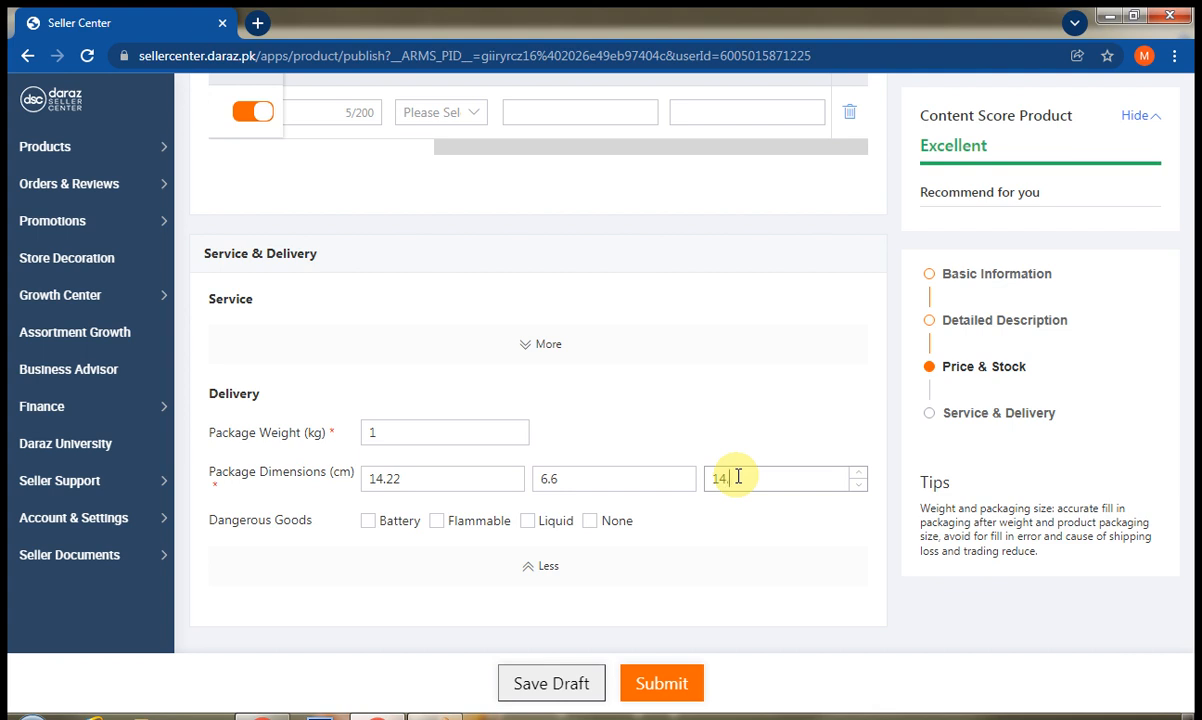
type(".22")
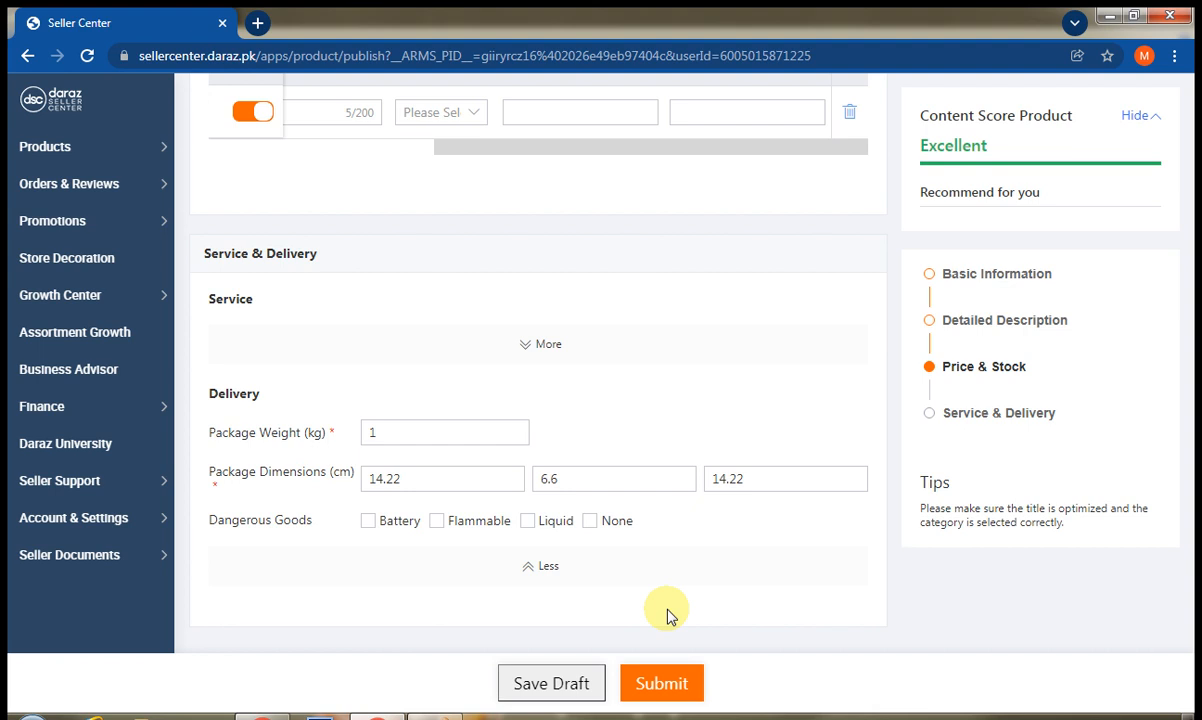
Expand the service details, enter "WARRNTY NOT" as the warranty policy and set the warranty type to No Warranty
left_click(529, 348)
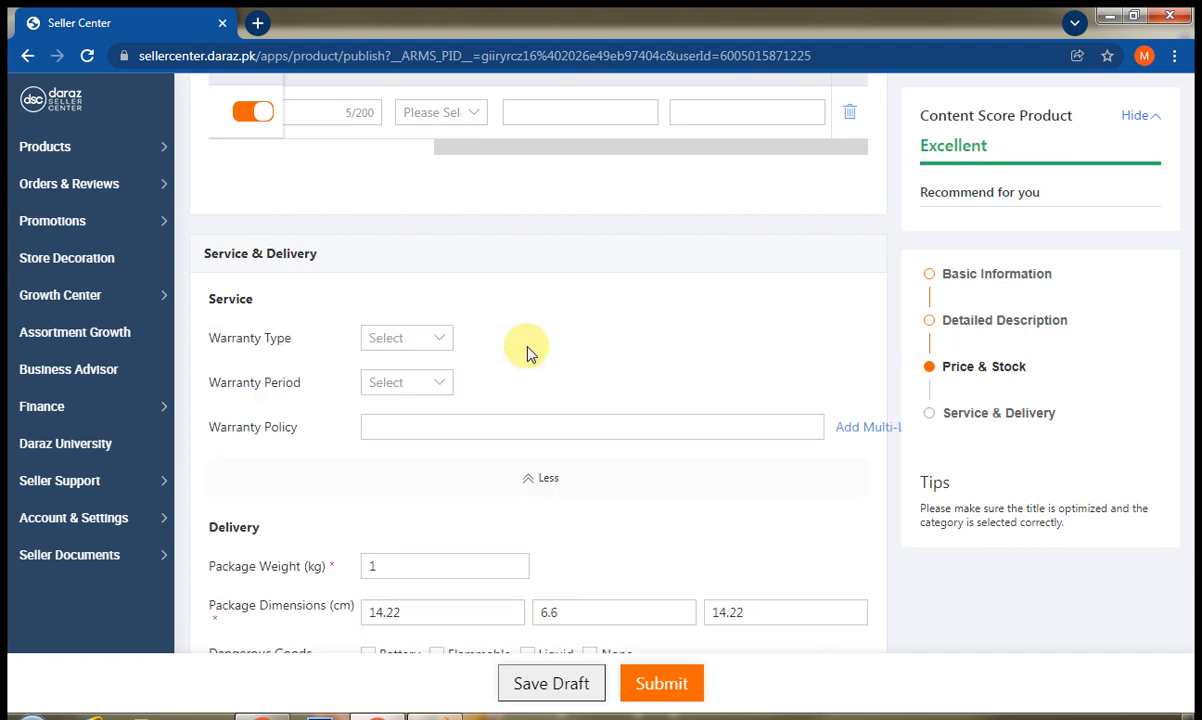
left_click(412, 423)
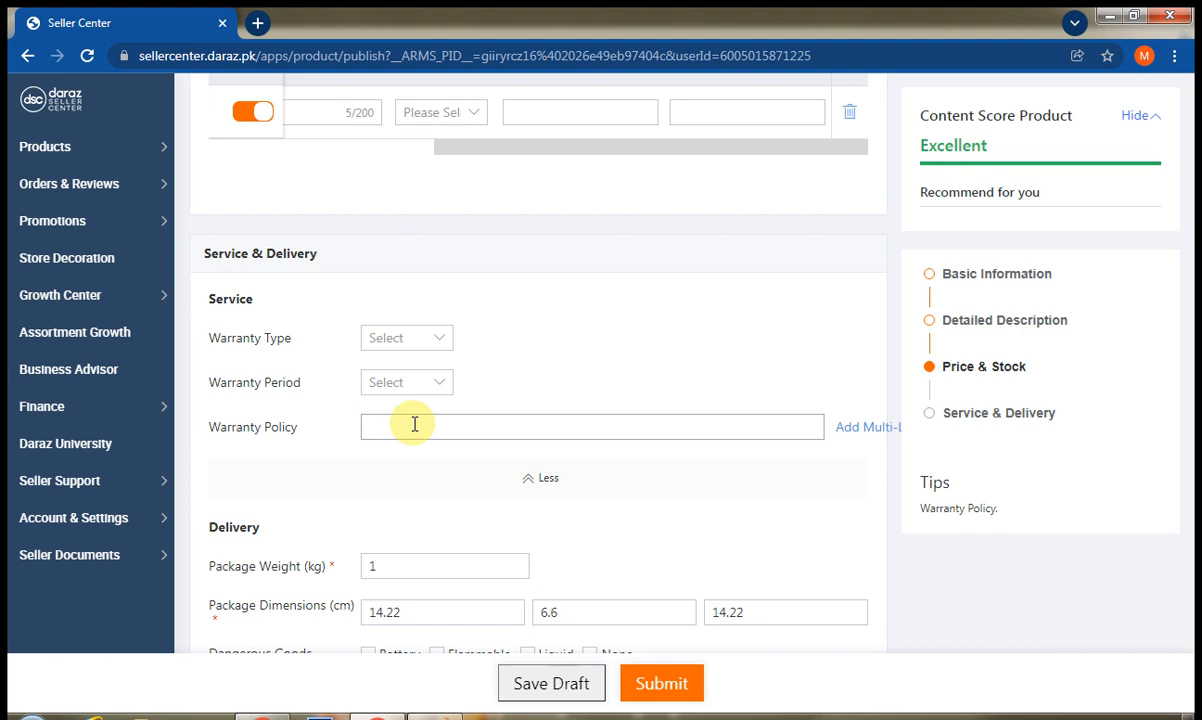
type("WARRNTY")
left_click(447, 507)
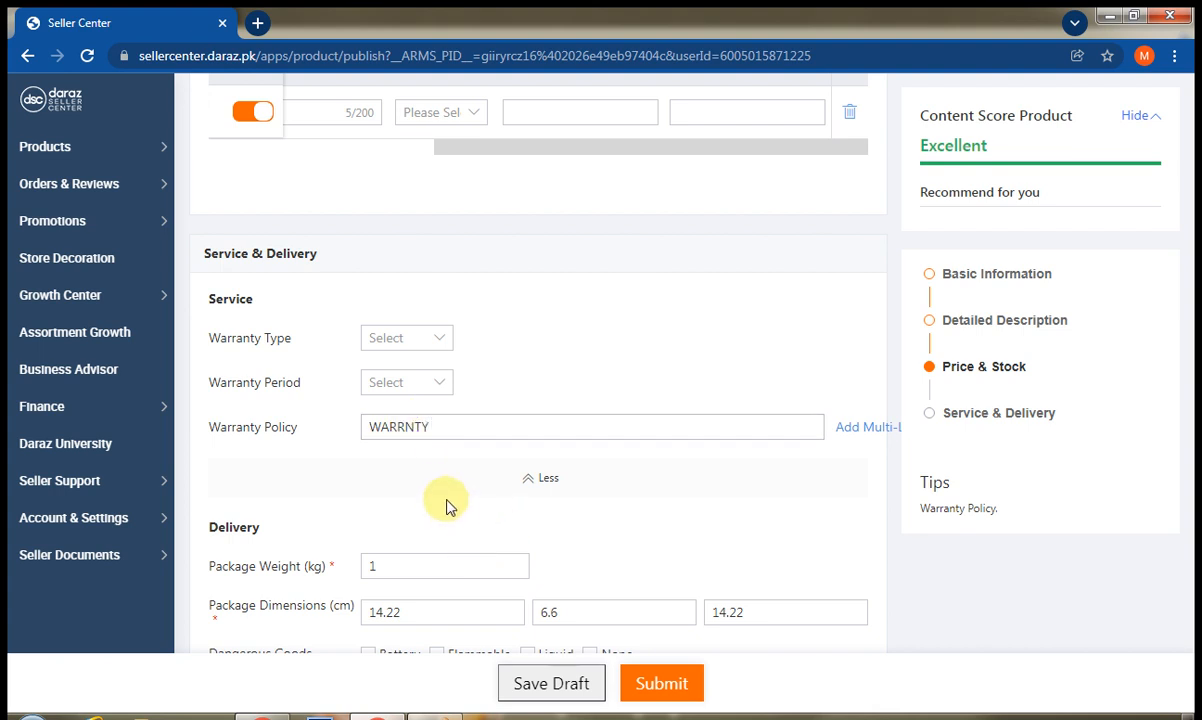
left_click(451, 428)
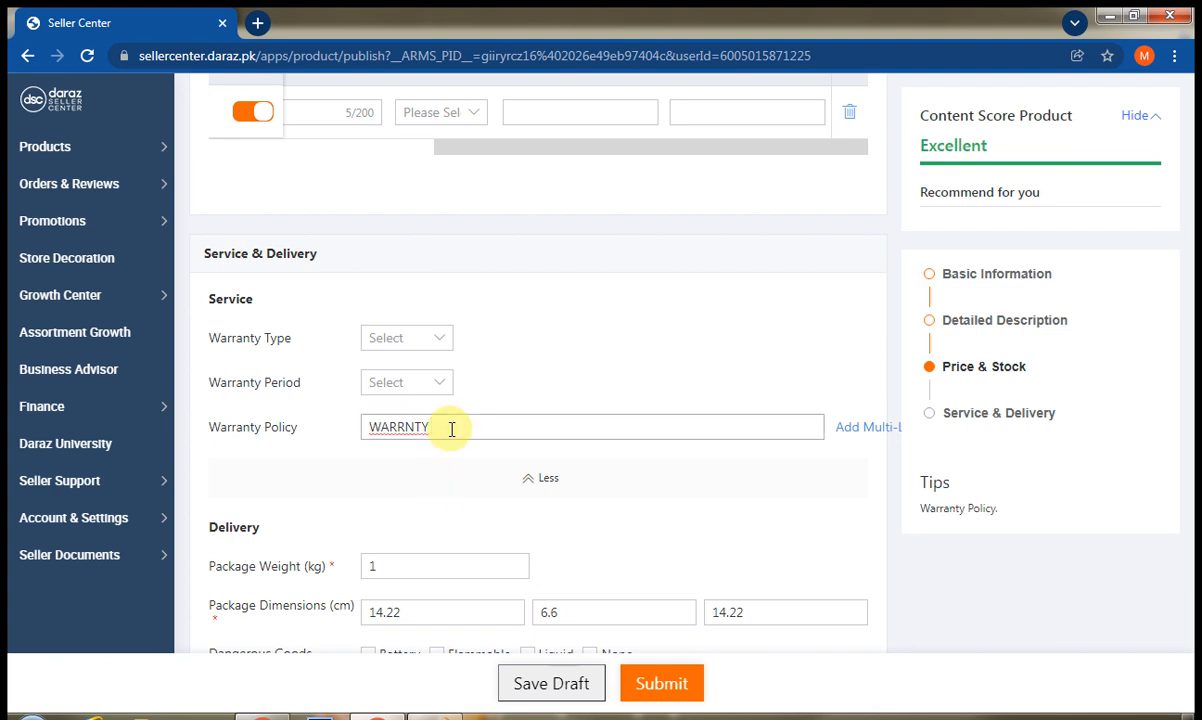
type("NOT")
left_click(446, 341)
left_click(446, 341)
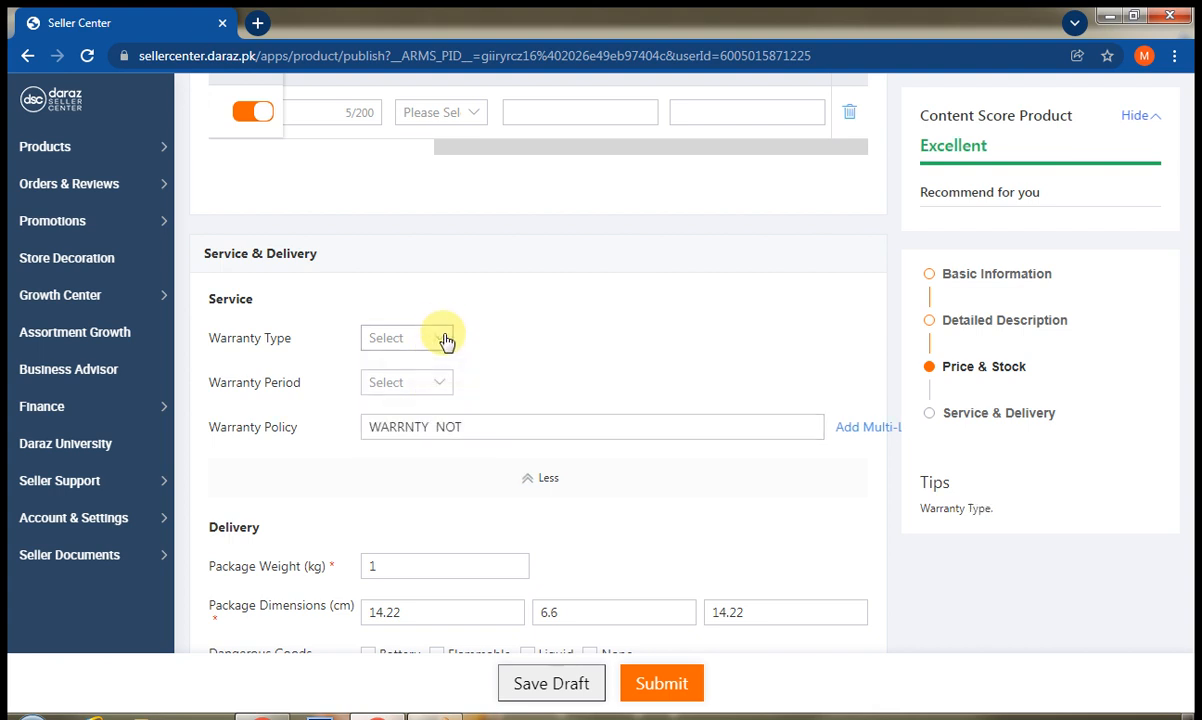
left_click(446, 341)
left_click(426, 373)
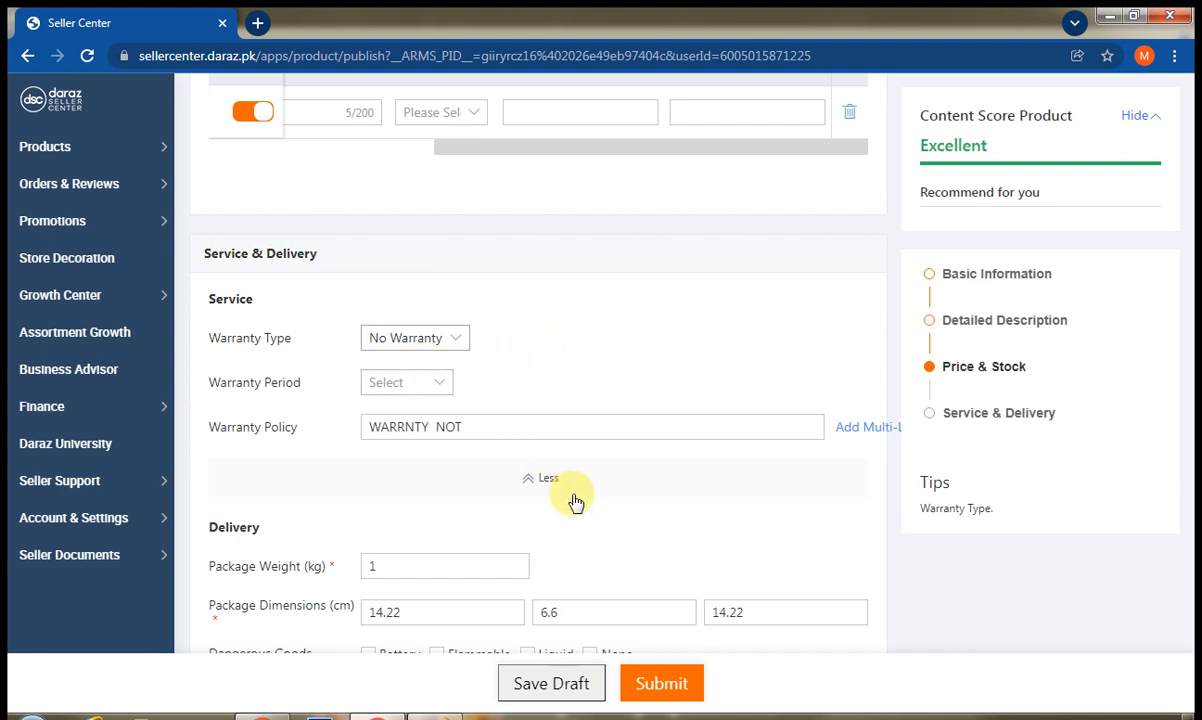
Collapse the service details and submit the product listing for publishing
left_click(676, 493)
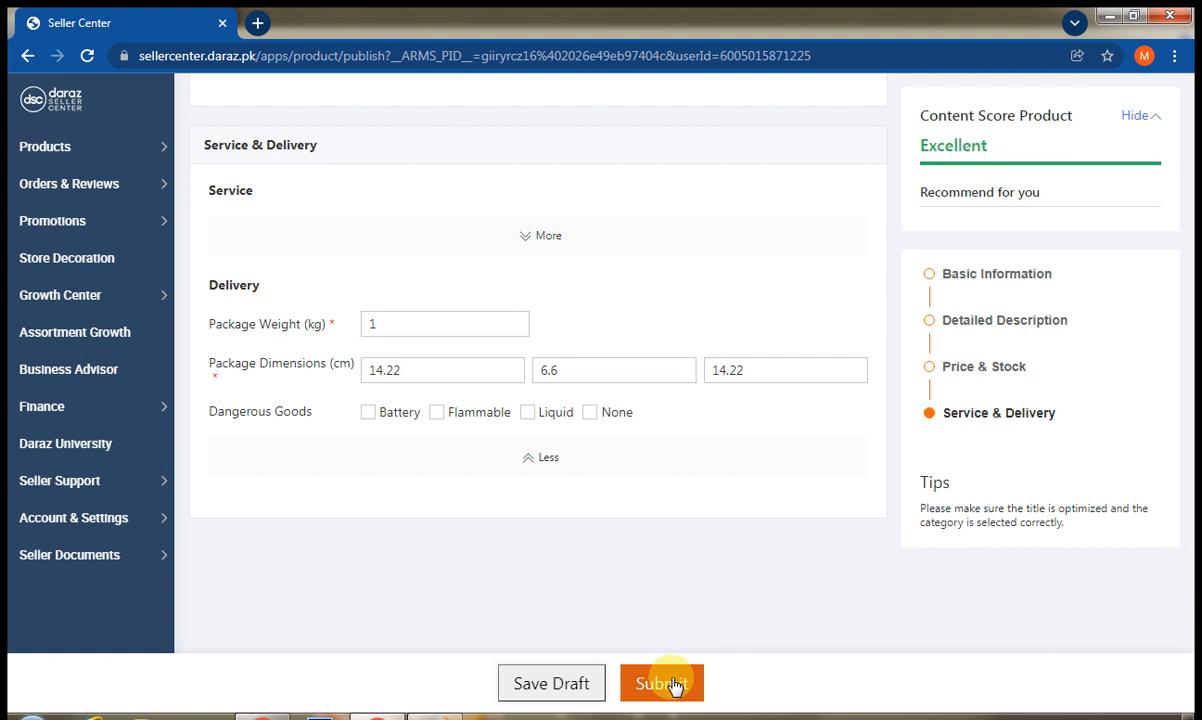
left_click(672, 686)
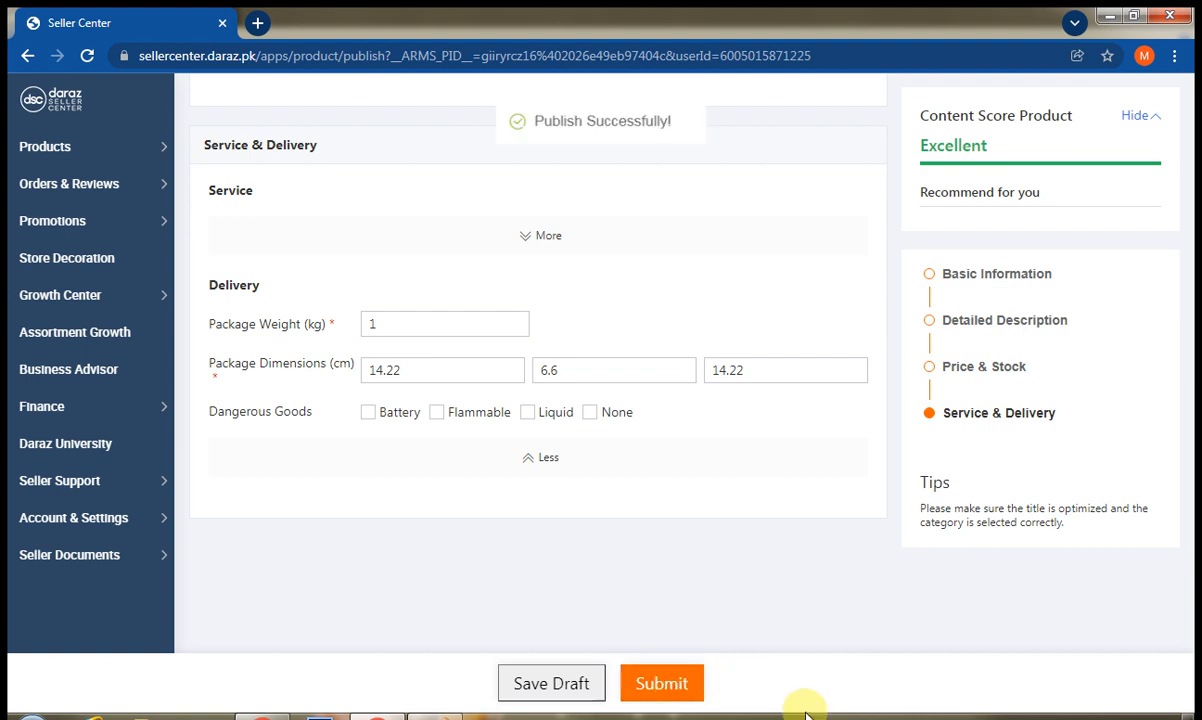
left_click(1003, 714)
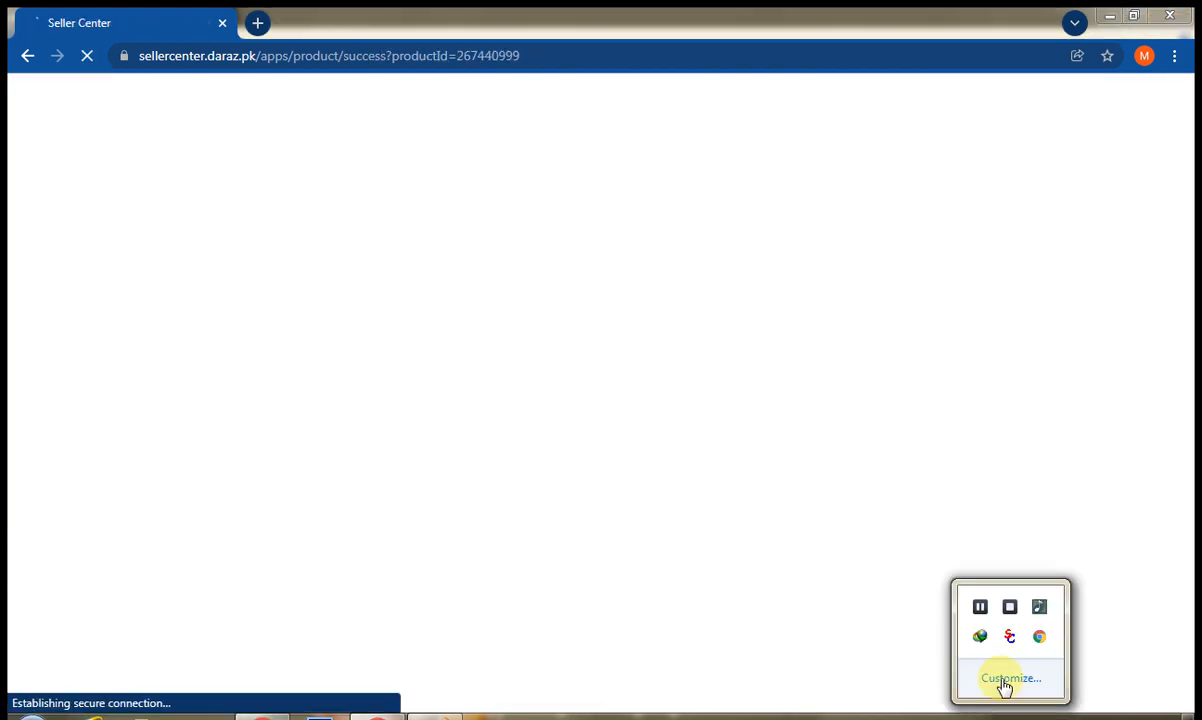